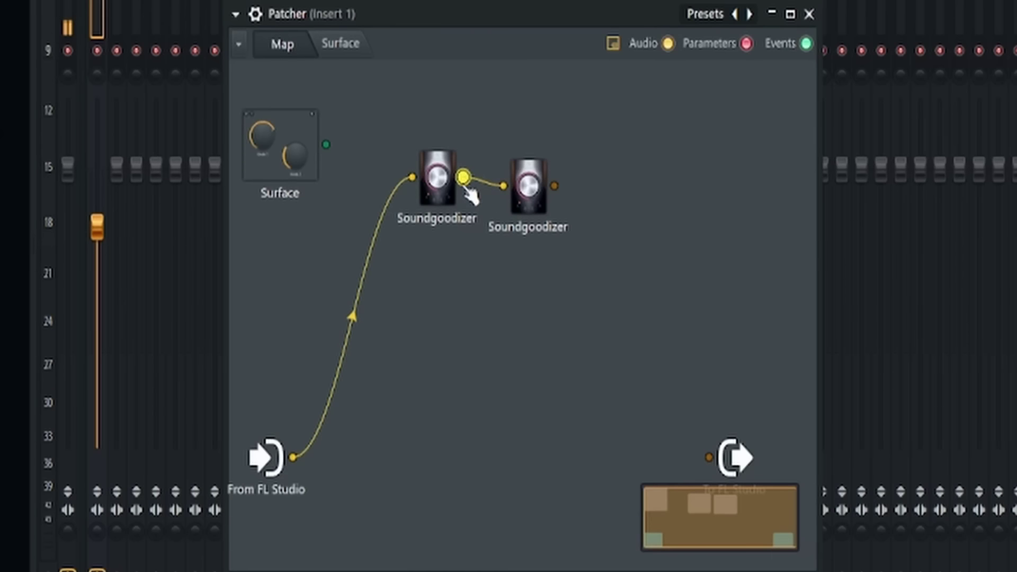
# Route the audio outputs of both Soundgoodizers to the To FL Studio module and move the first Soundgoodizer lower on the map
pyautogui.moveTo(463, 178); pyautogui.dragTo(707, 458)
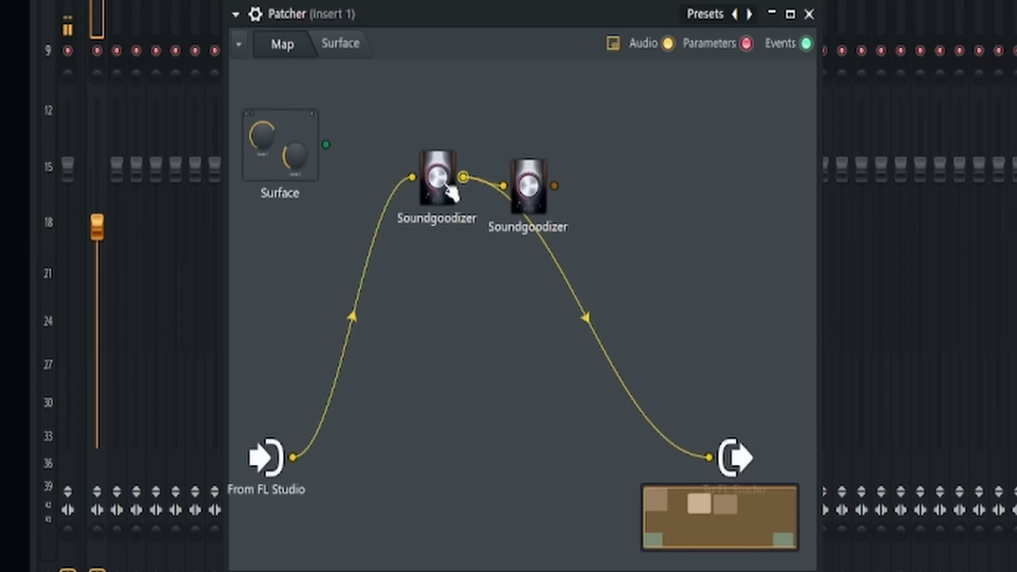
pyautogui.moveTo(451, 191); pyautogui.dragTo(438, 283)
pyautogui.moveTo(555, 186); pyautogui.dragTo(708, 456)
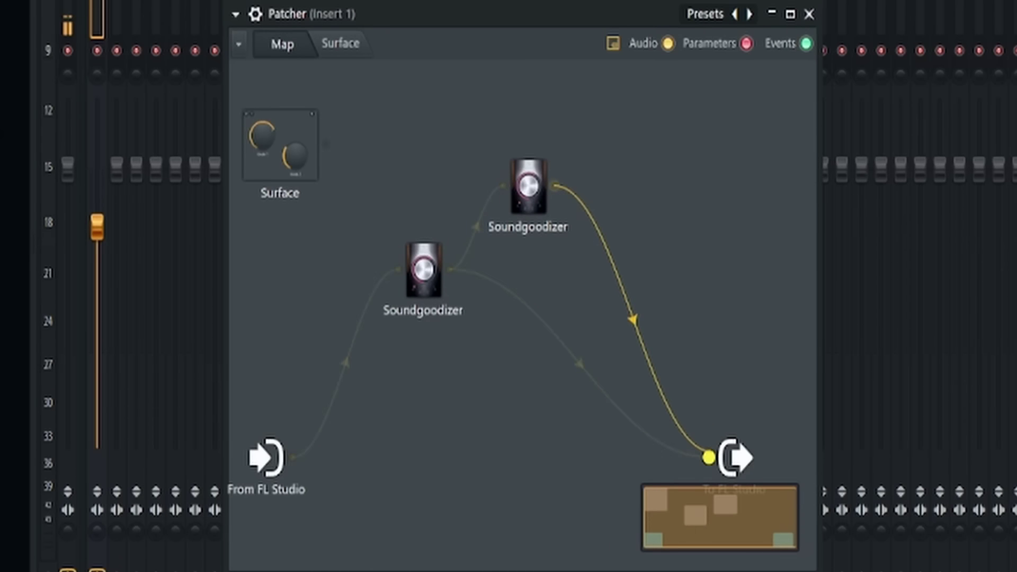
# Add another Soundgoodizer to the Patcher map and route its audio to the To FL Studio module
pyautogui.rightClick(595, 101)
pyautogui.moveTo(720, 132)
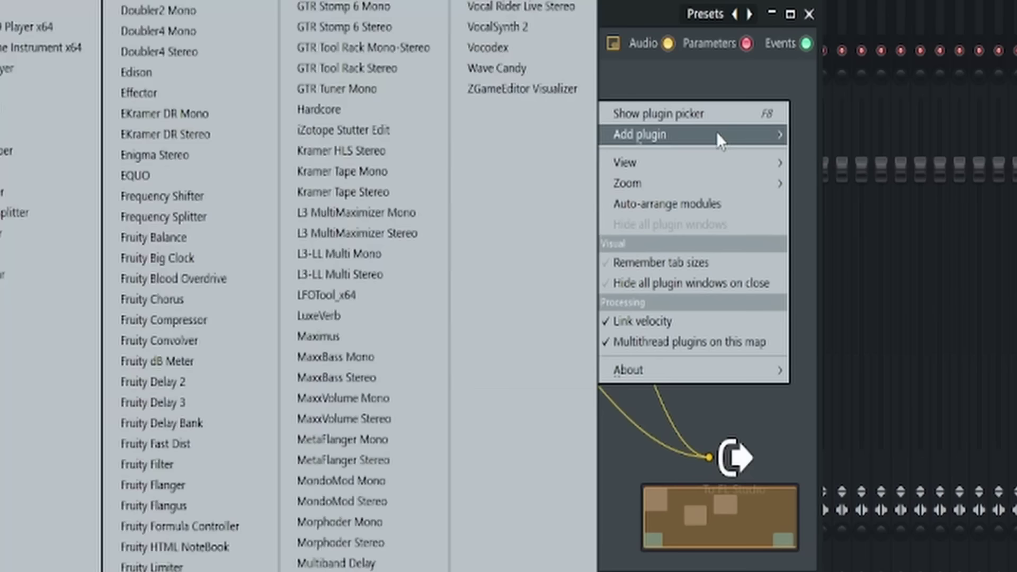
pyautogui.click(476, 2)
pyautogui.moveTo(554, 199); pyautogui.dragTo(708, 471)
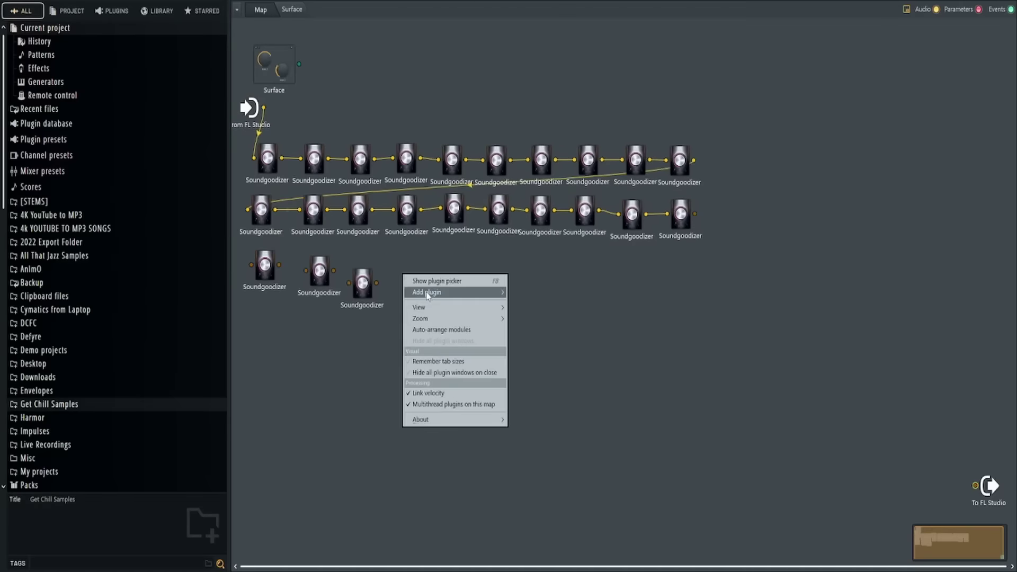
# Add Soundgoodizers beside the three in the third row until that row holds ten
pyautogui.rightClick(433, 274)
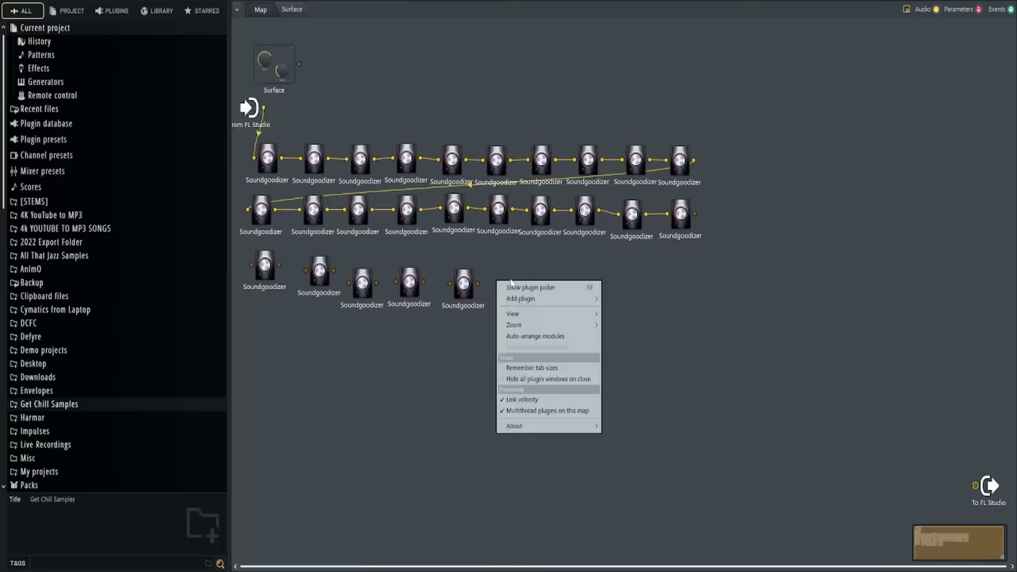
pyautogui.click(456, 281)
pyautogui.rightClick(585, 291)
pyautogui.rightClick(632, 294)
pyautogui.rightClick(684, 299)
# Start a fourth row with three Soundgoodizers and delete the stray Transient Processor from it
pyautogui.rightClick(265, 337)
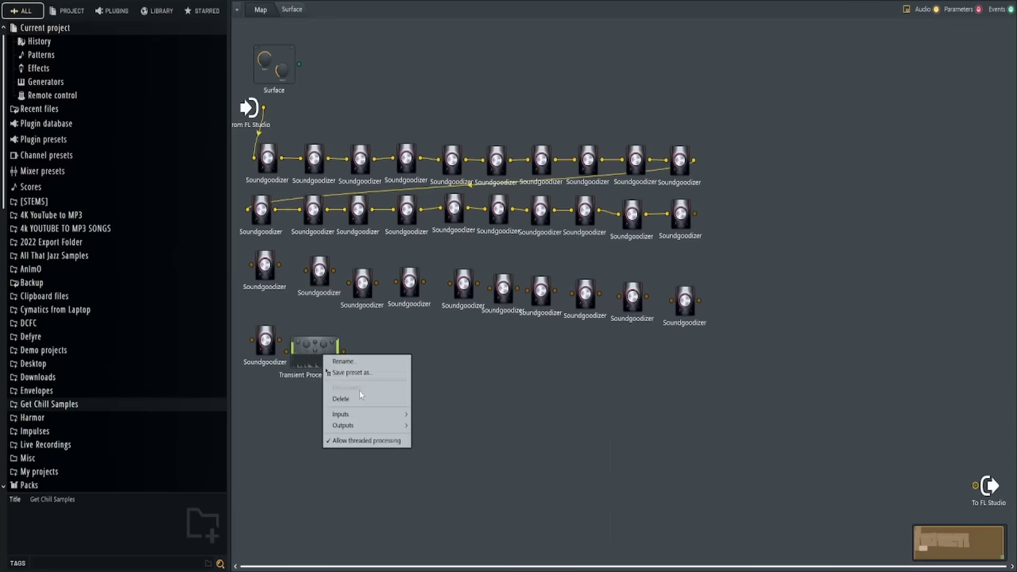
pyautogui.rightClick(347, 343)
pyautogui.click(477, 361)
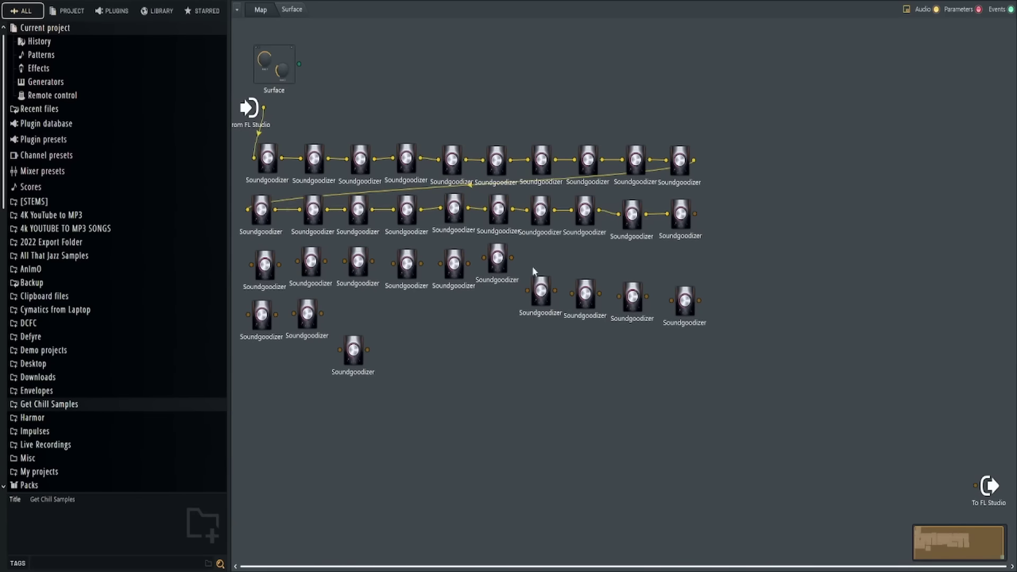
# Line up the Soundgoodizers in the third and fourth rows and chain their audio connections one after another
pyautogui.moveTo(347, 356); pyautogui.dragTo(349, 325)
pyautogui.moveTo(615, 267); pyautogui.dragTo(599, 264)
pyautogui.moveTo(480, 258); pyautogui.dragTo(469, 264)
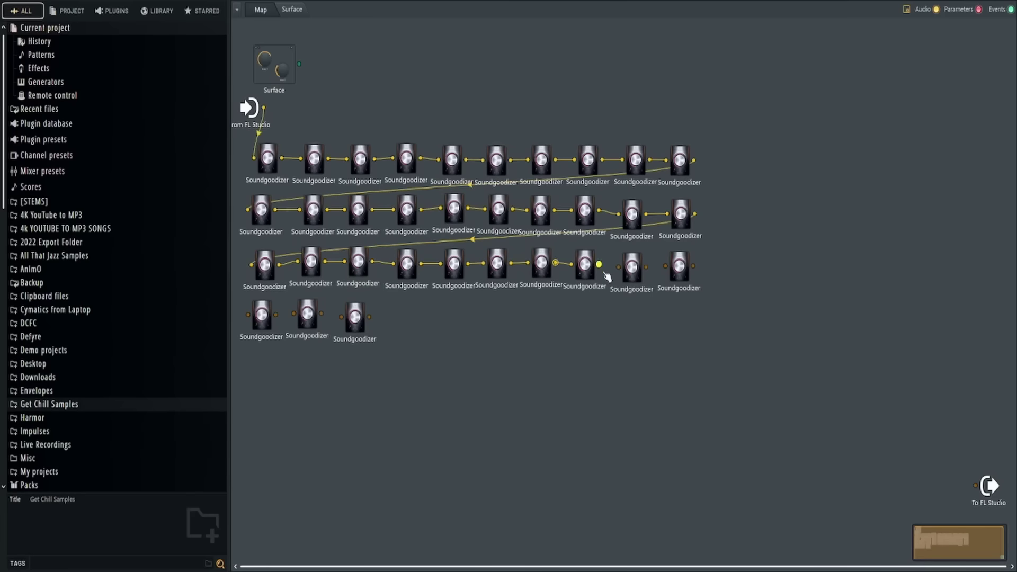
pyautogui.moveTo(294, 313); pyautogui.dragTo(356, 307)
# Add seven more Soundgoodizers to bring the fourth row to ten
pyautogui.rightClick(403, 319)
pyautogui.click(532, 337)
pyautogui.rightClick(448, 321)
pyautogui.click(578, 339)
pyautogui.rightClick(492, 318)
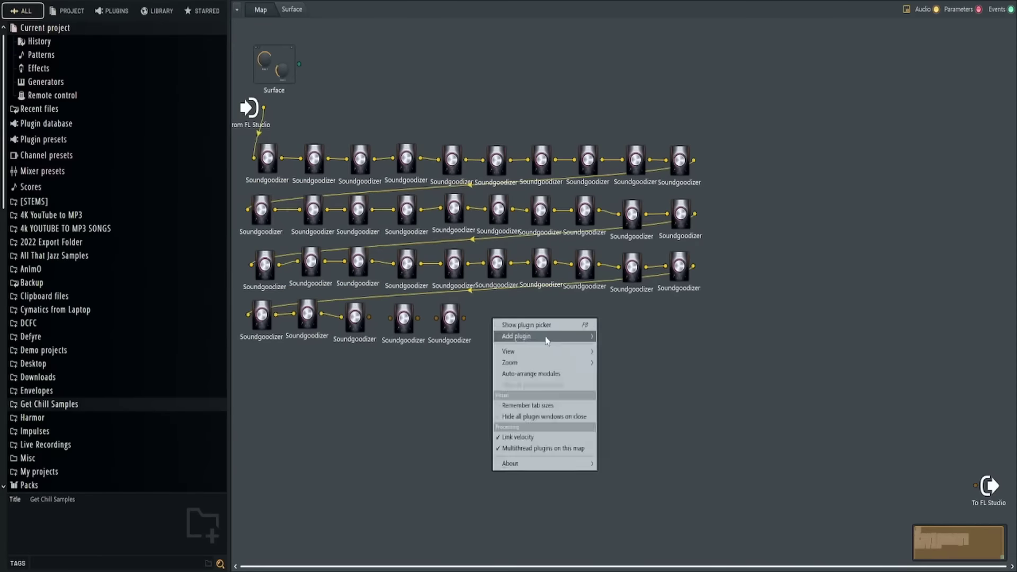
pyautogui.click(622, 336)
pyautogui.rightClick(543, 328)
pyautogui.click(608, 367)
pyautogui.rightClick(634, 344)
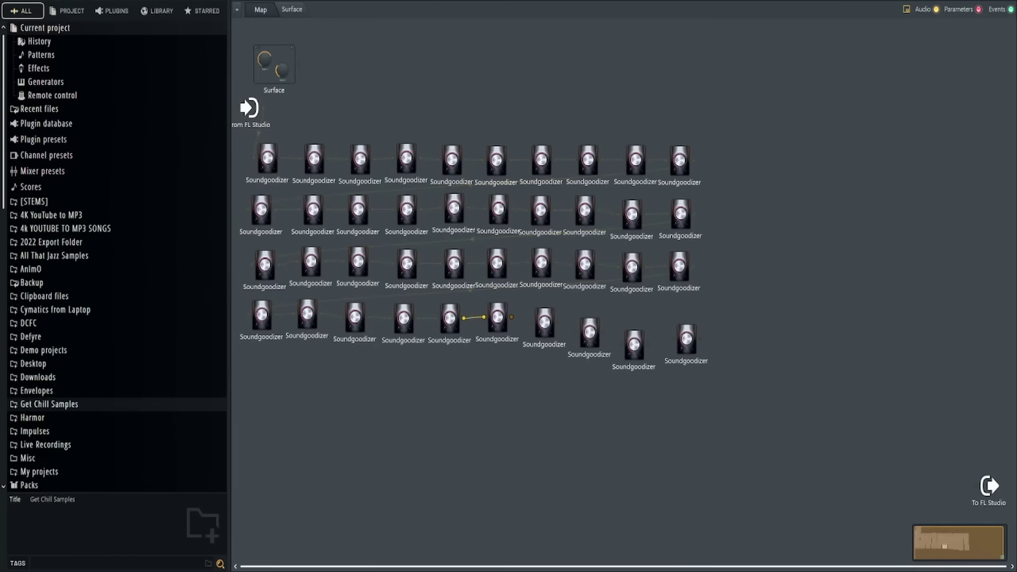
# Straighten the fourth row and chain its remaining Soundgoodizers through to the To FL Studio module
pyautogui.moveTo(554, 318); pyautogui.dragTo(578, 318)
pyautogui.moveTo(638, 356); pyautogui.dragTo(630, 317)
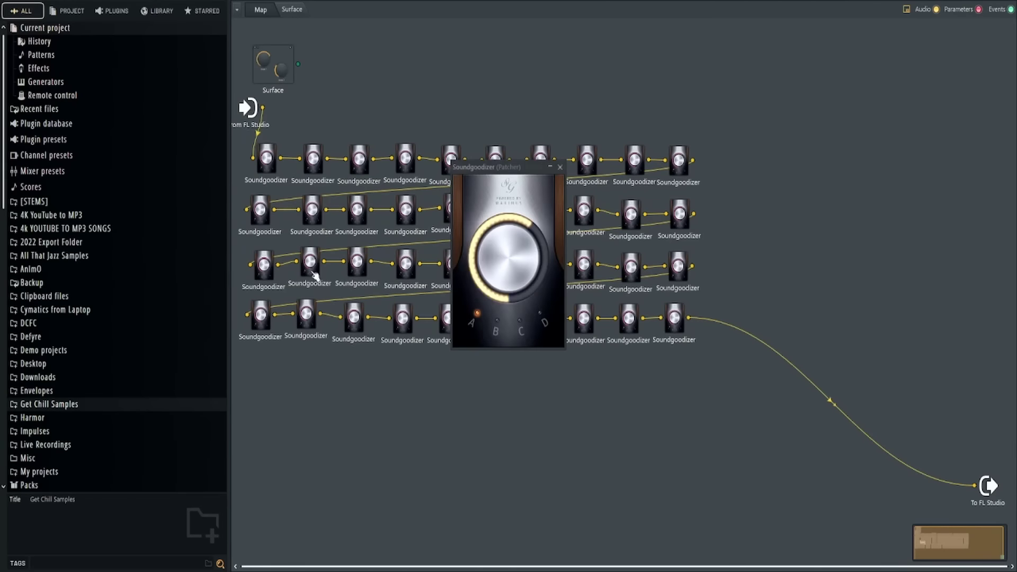
# Turn the amount knob of the opened Soundgoodizer up to its maximum
pyautogui.moveTo(508, 259); pyautogui.dragTo(508, 212)
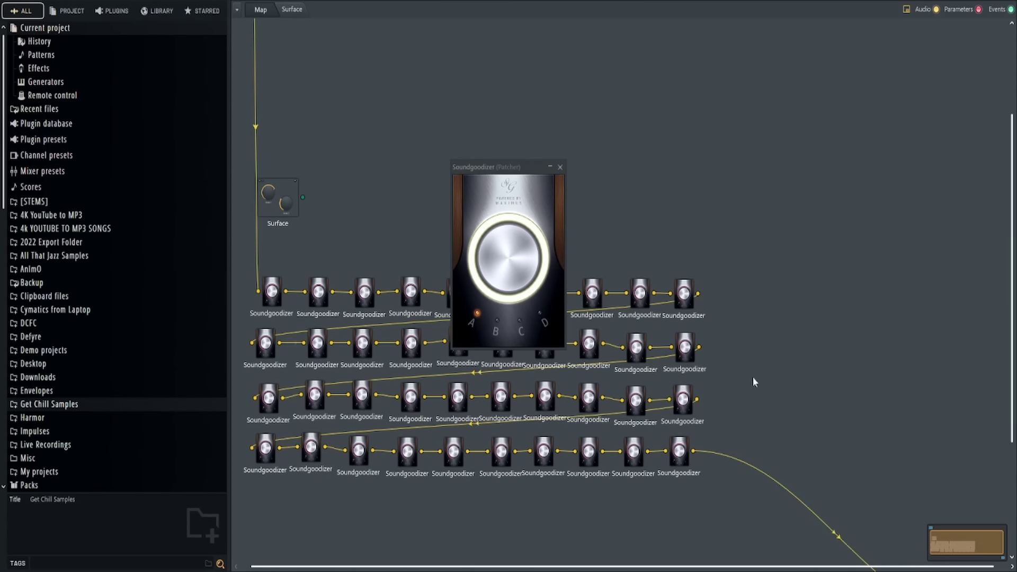
pyautogui.moveTo(800, 339); pyautogui.dragTo(811, 230)
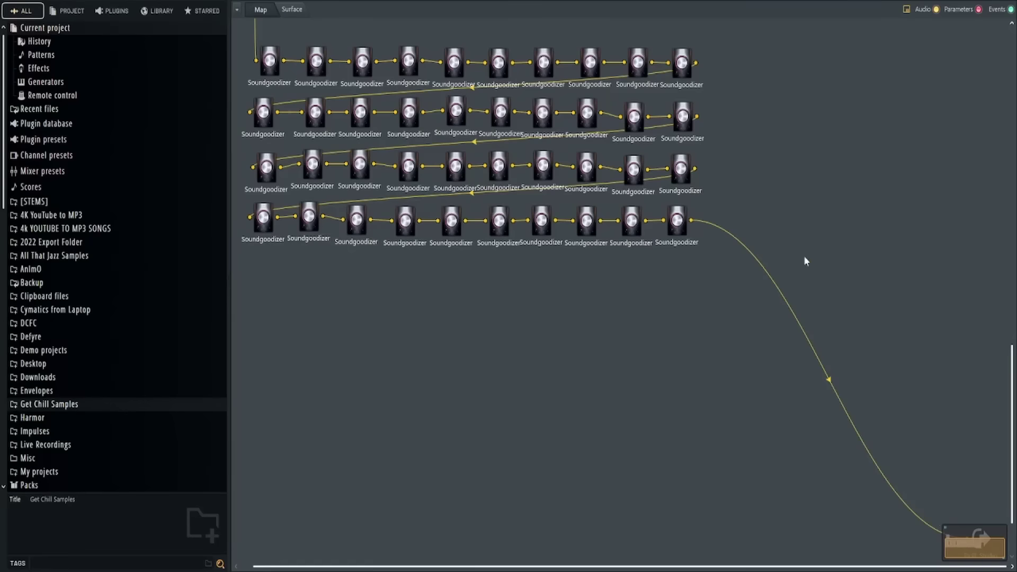
# Add a fifth row of ten Soundgoodizers below the fourth row
pyautogui.scroll(-1, 739, 259)
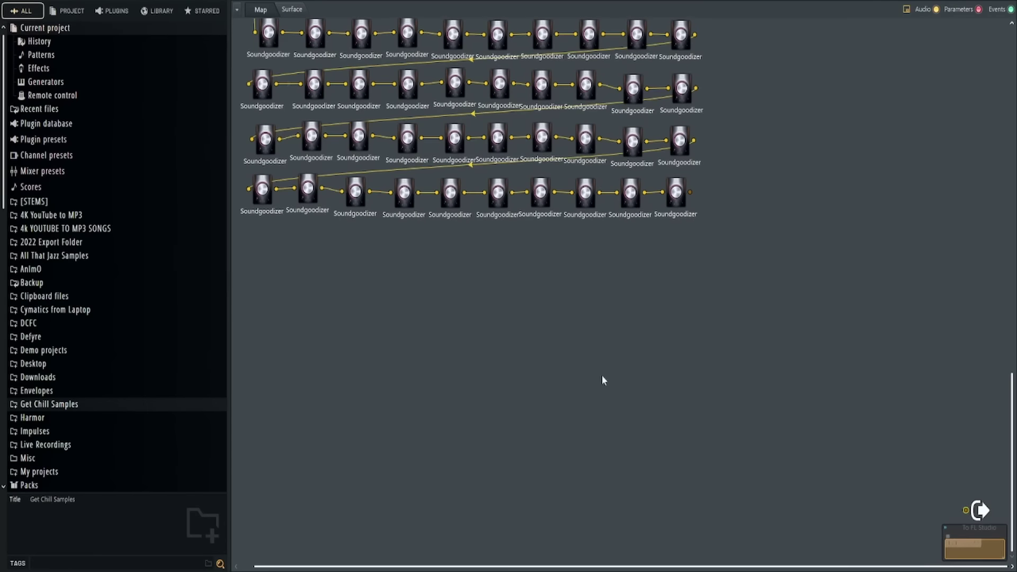
pyautogui.rightClick(363, 247)
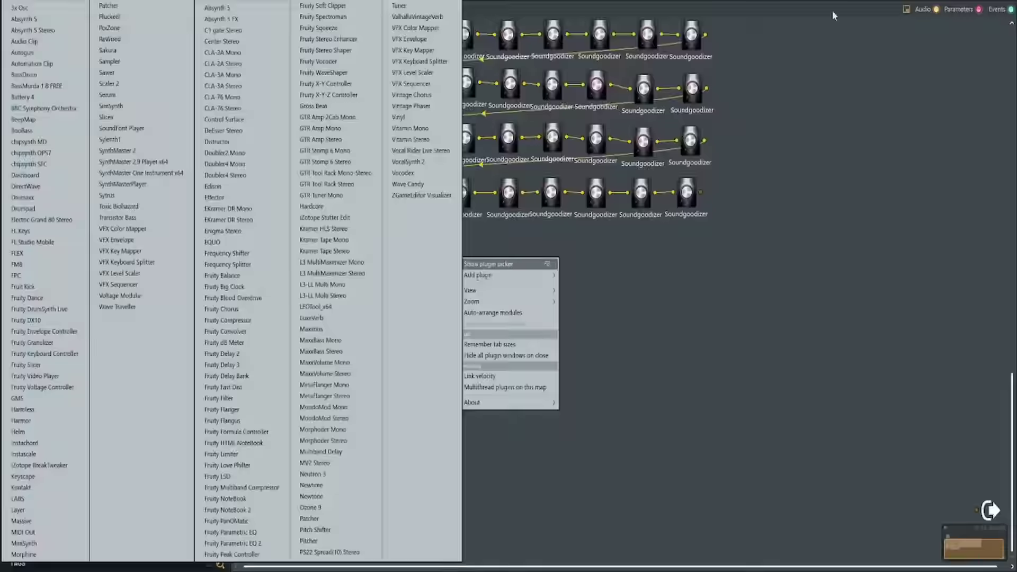
pyautogui.click(555, 253)
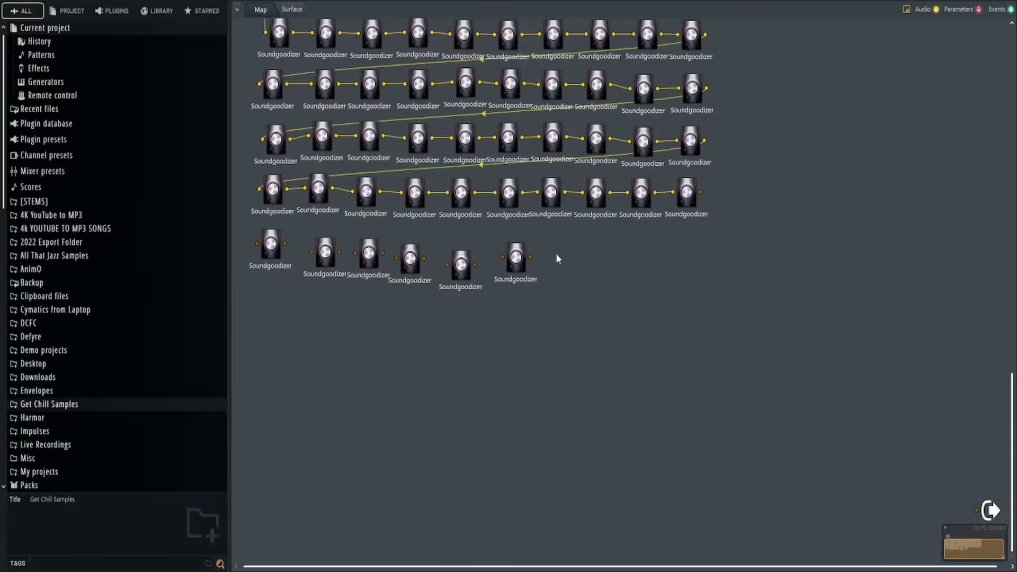
pyautogui.rightClick(628, 266)
# Add a sixth row of ten Soundgoodizers below the fifth row
pyautogui.rightClick(270, 316)
pyautogui.click(557, 322)
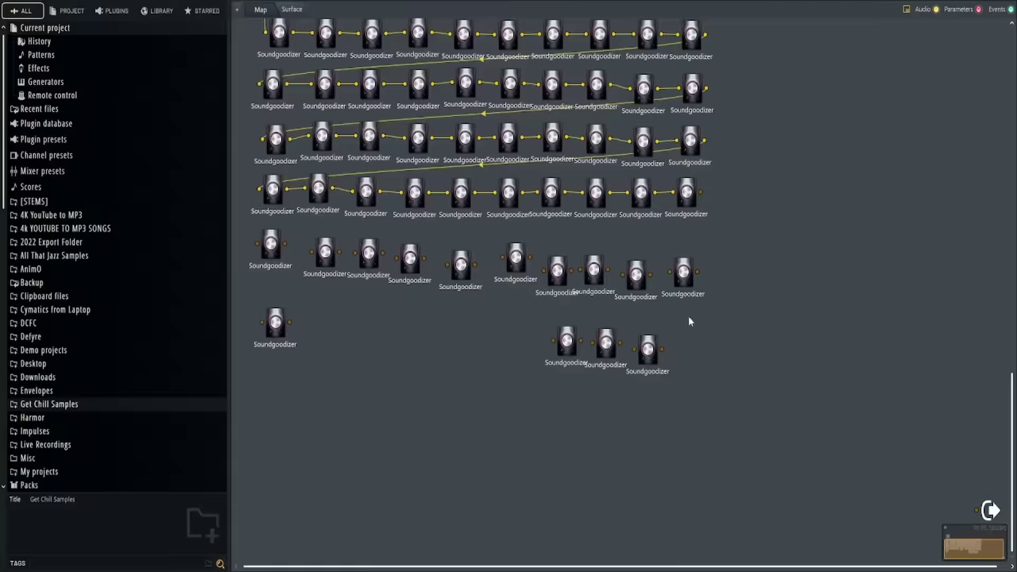
pyautogui.rightClick(556, 340)
pyautogui.click(553, 344)
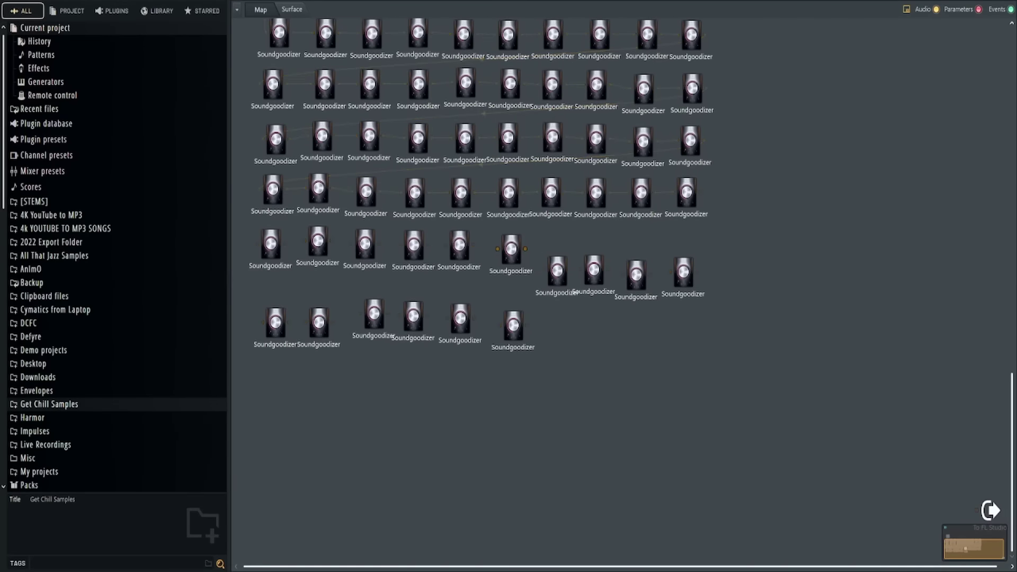
pyautogui.rightClick(556, 312)
pyautogui.click(508, 318)
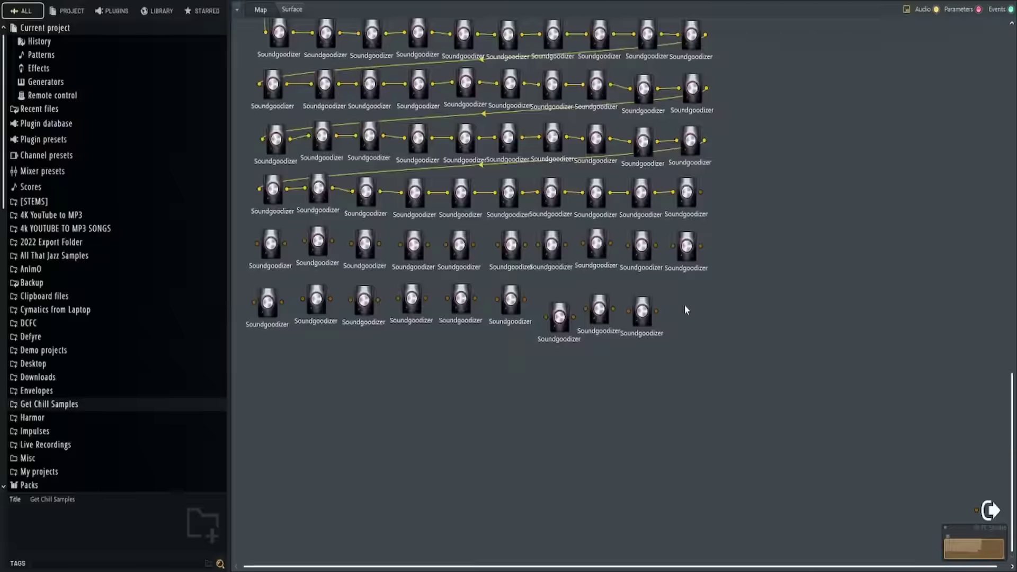
pyautogui.rightClick(685, 304)
pyautogui.click(687, 308)
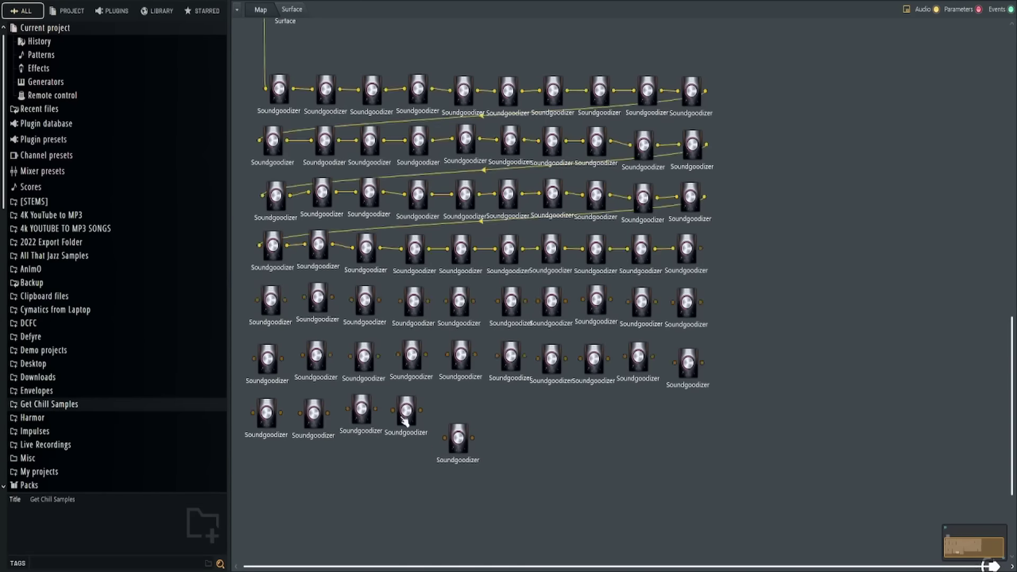
# Complete a seventh row of ten Soundgoodizers and add an eighth row below it
pyautogui.rightClick(635, 410)
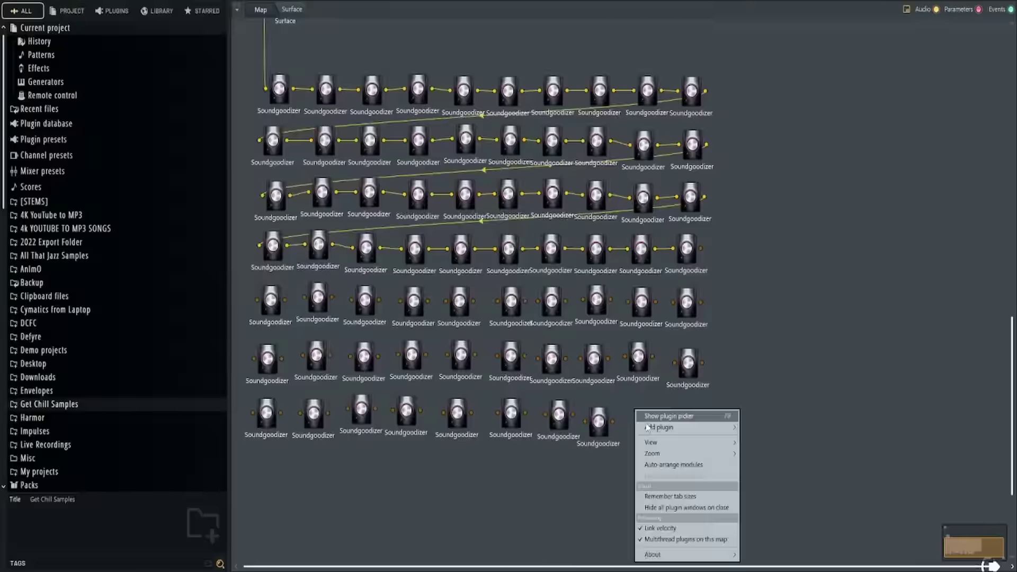
pyautogui.click(638, 417)
pyautogui.rightClick(249, 405)
pyautogui.click(253, 413)
pyautogui.rightClick(351, 405)
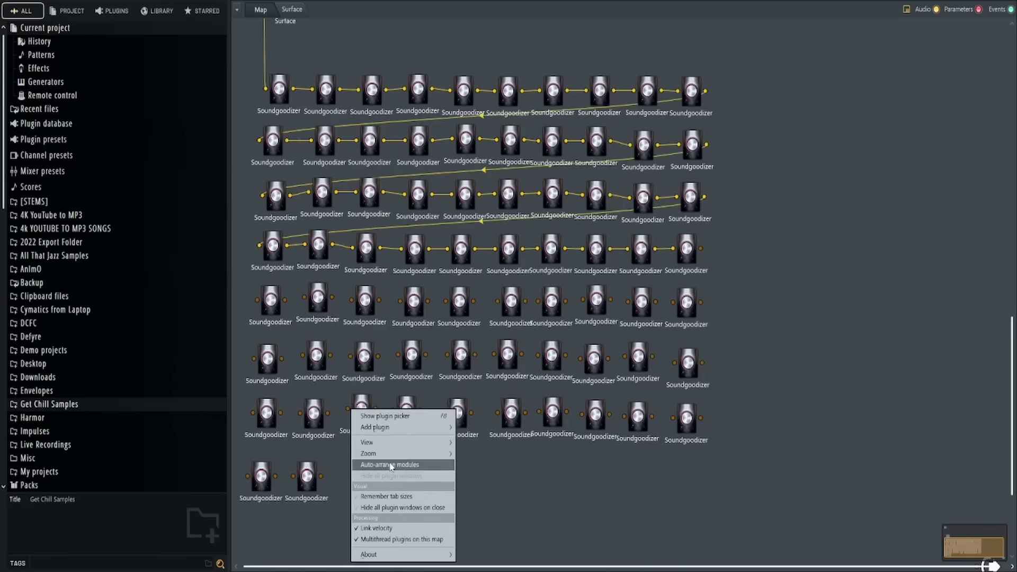
pyautogui.click(355, 413)
pyautogui.rightClick(625, 409)
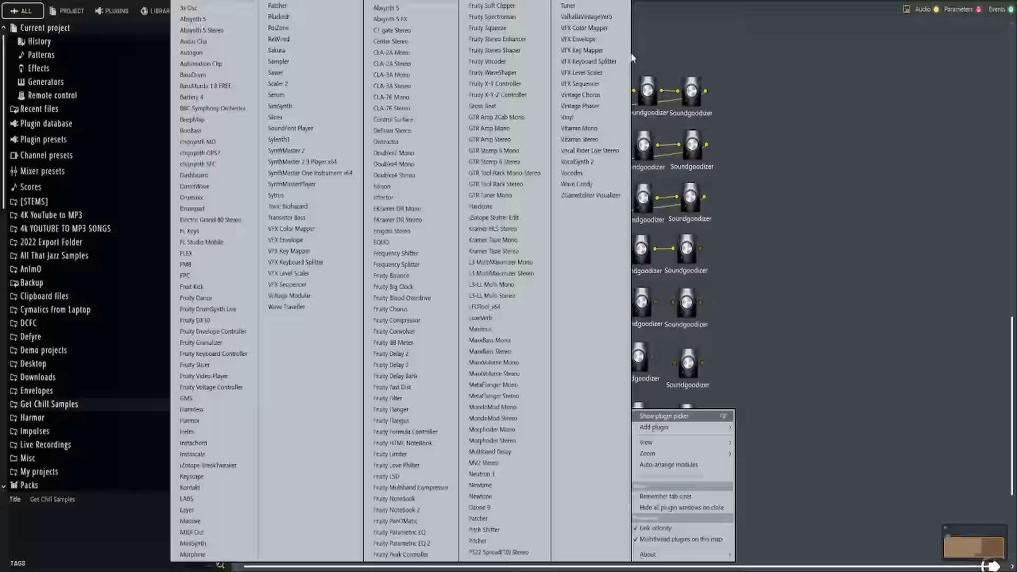
pyautogui.click(628, 418)
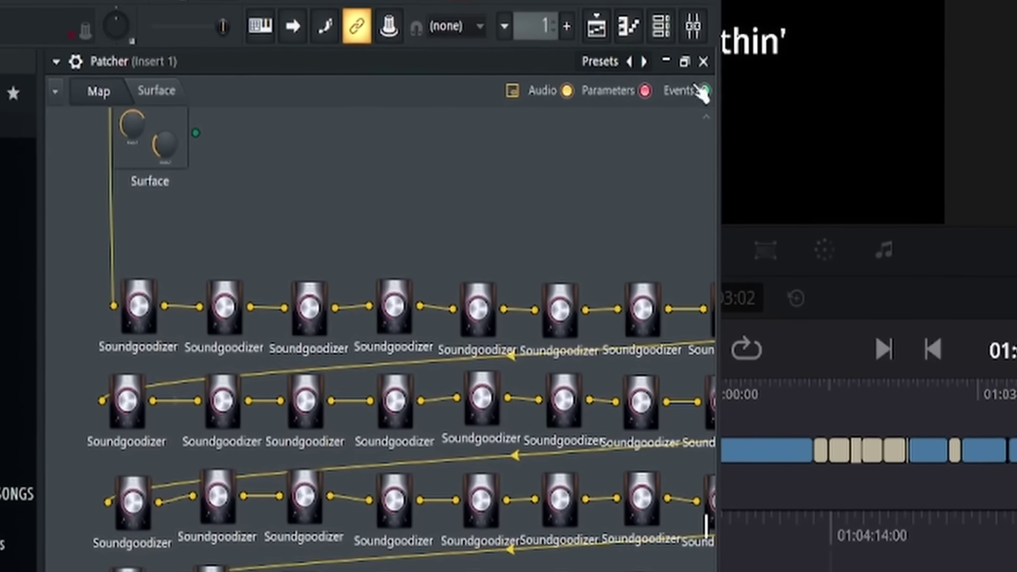
# Widen the program window and examine the chained Soundgoodizer rows further down the map
pyautogui.moveTo(716, 21); pyautogui.dragTo(996, 24)
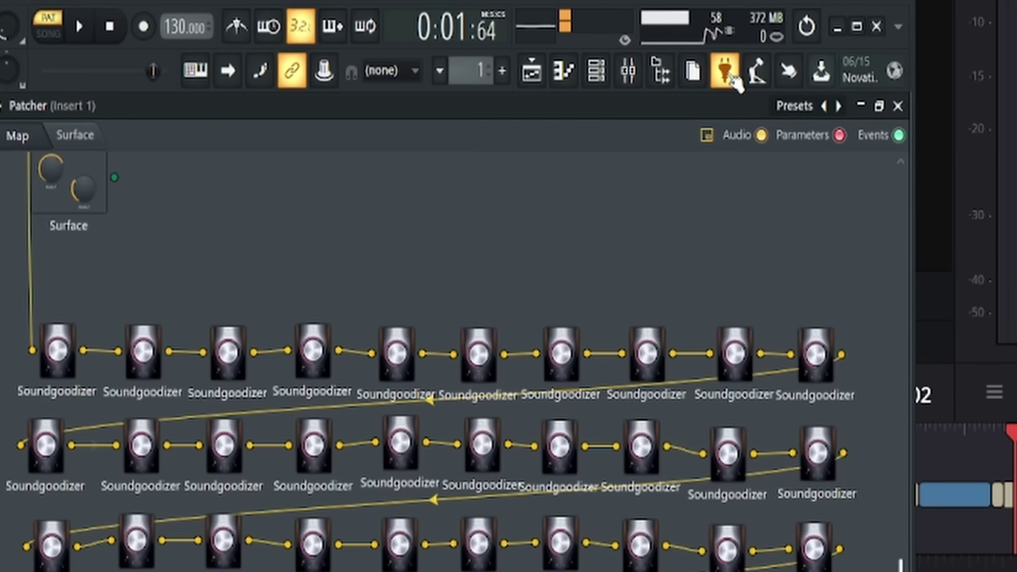
pyautogui.scroll(-3, 715, 201)
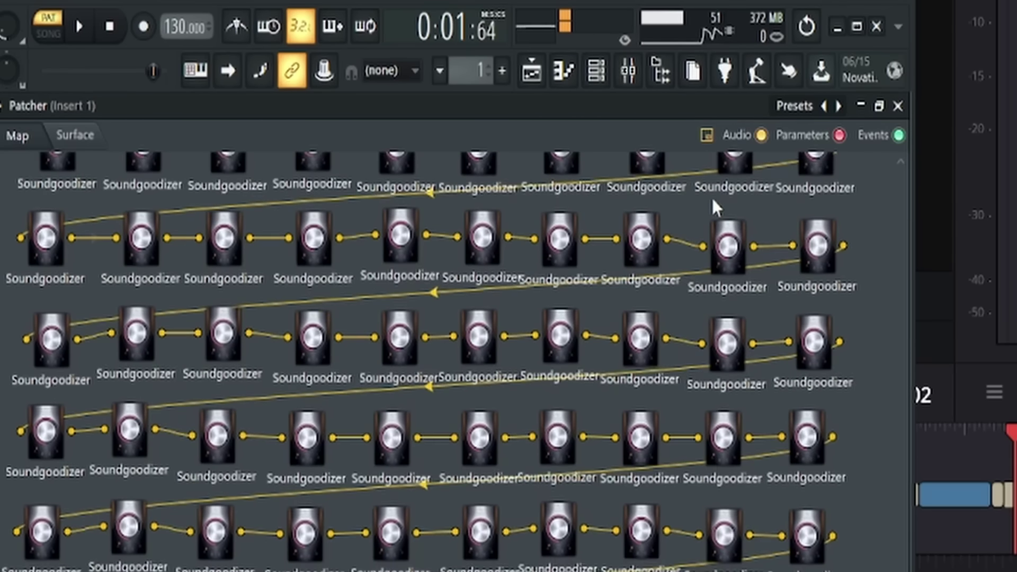
pyautogui.scroll(-3, 715, 206)
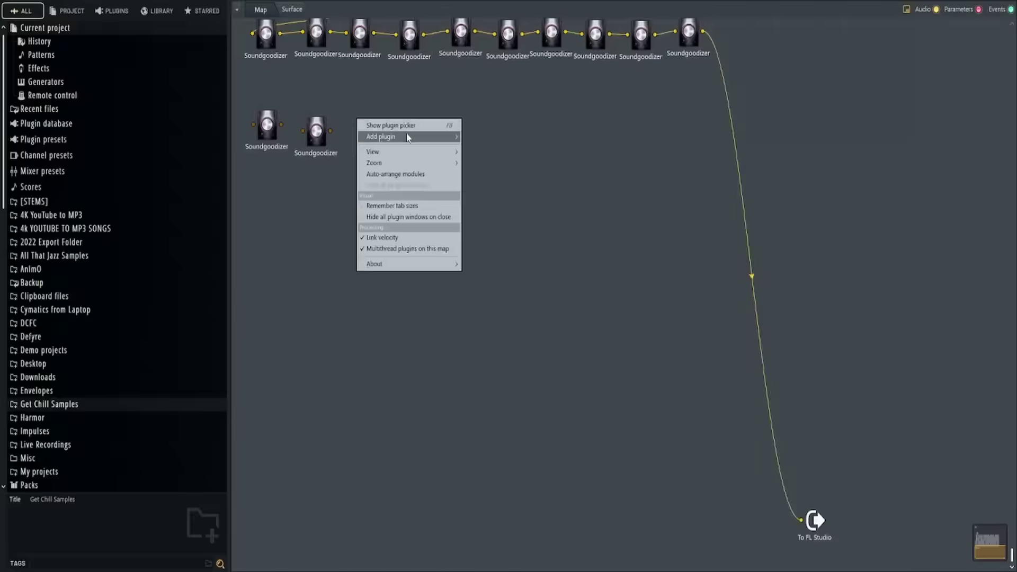
# Fill the new row below the chained ones to ten Soundgoodizers and delete the stray Transient Processor
pyautogui.rightClick(630, 152)
pyautogui.moveTo(657, 166)
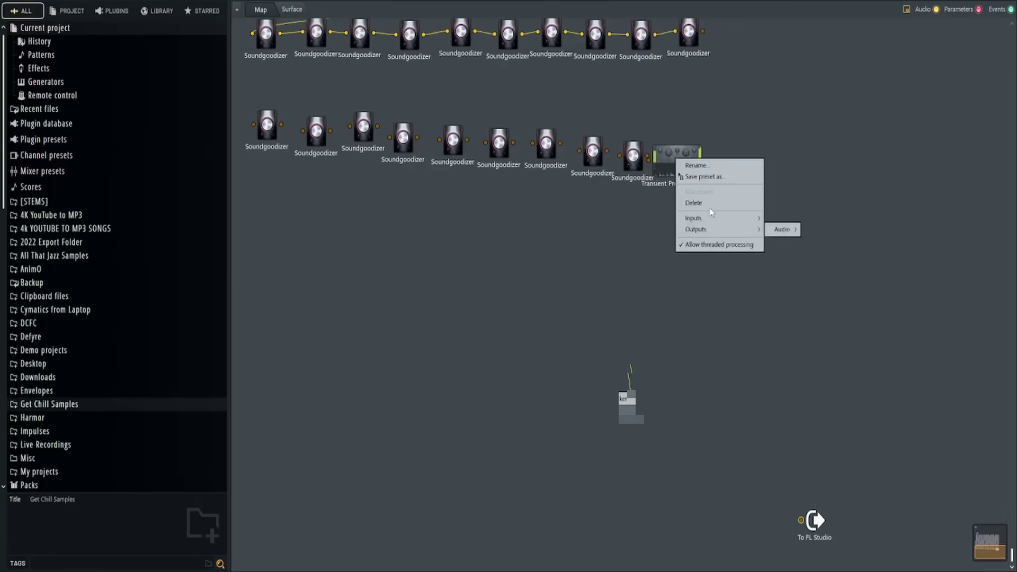
pyautogui.click(683, 212)
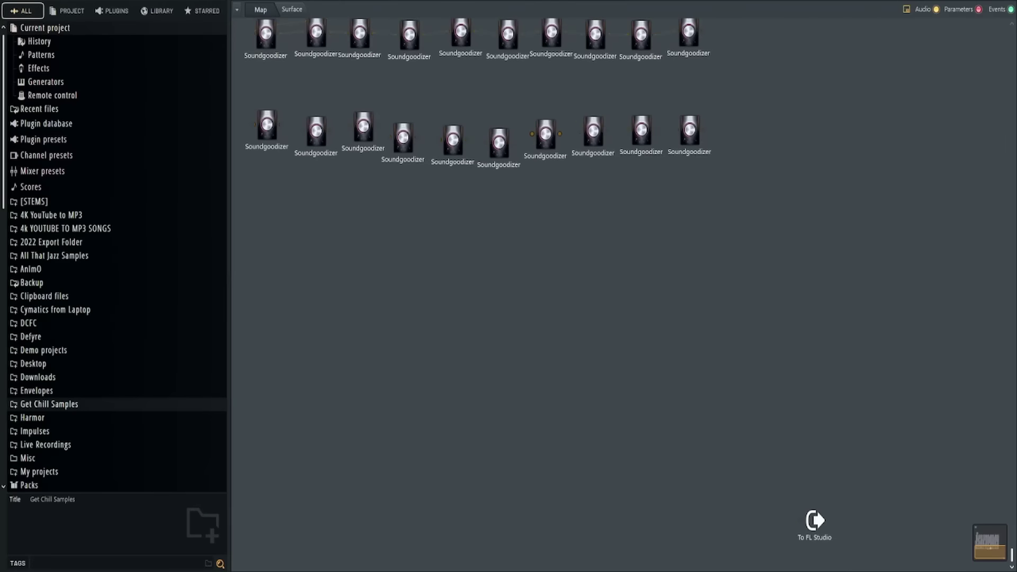
# Add a second new row of ten Soundgoodizers beneath the first unconnected row
pyautogui.rightClick(277, 199)
pyautogui.rightClick(321, 201)
pyautogui.rightClick(365, 197)
pyautogui.rightClick(495, 200)
pyautogui.rightClick(456, 203)
pyautogui.rightClick(547, 206)
pyautogui.rightClick(644, 200)
pyautogui.rightClick(687, 209)
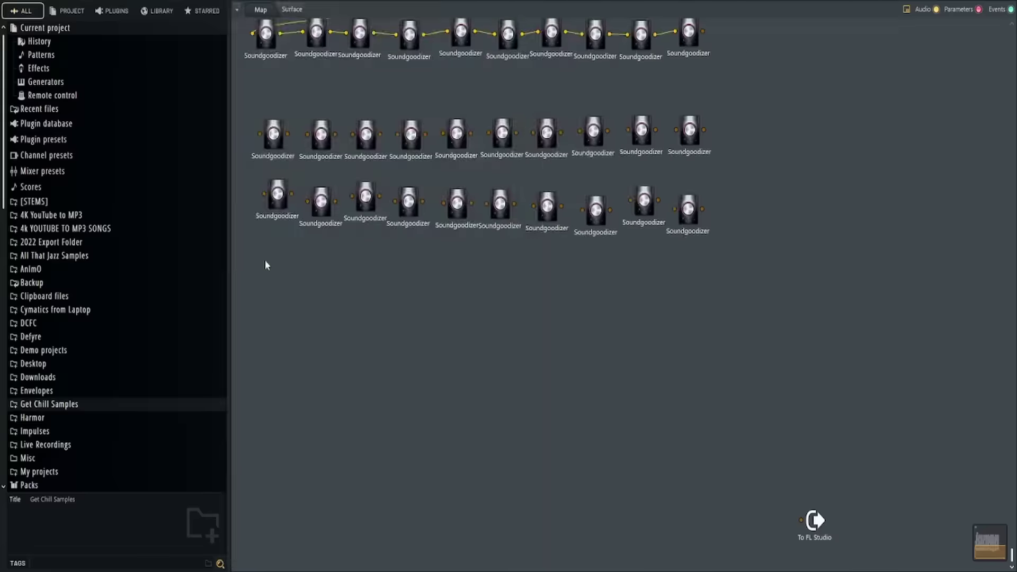
# Add a third and a fourth new row of ten Soundgoodizers each below the existing unconnected rows
pyautogui.rightClick(335, 274)
pyautogui.rightClick(494, 279)
pyautogui.rightClick(669, 297)
pyautogui.rightClick(339, 365)
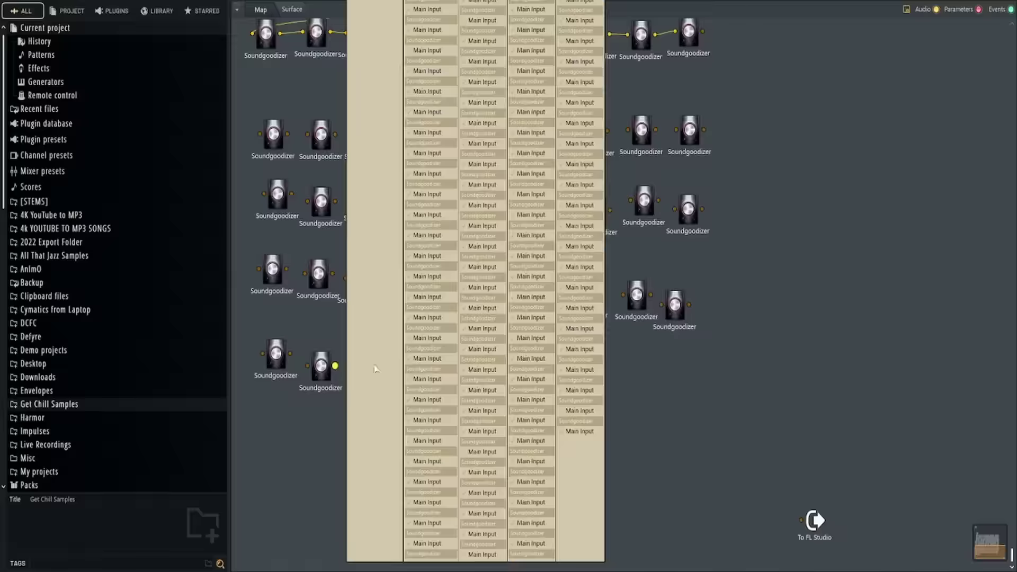
pyautogui.rightClick(375, 368)
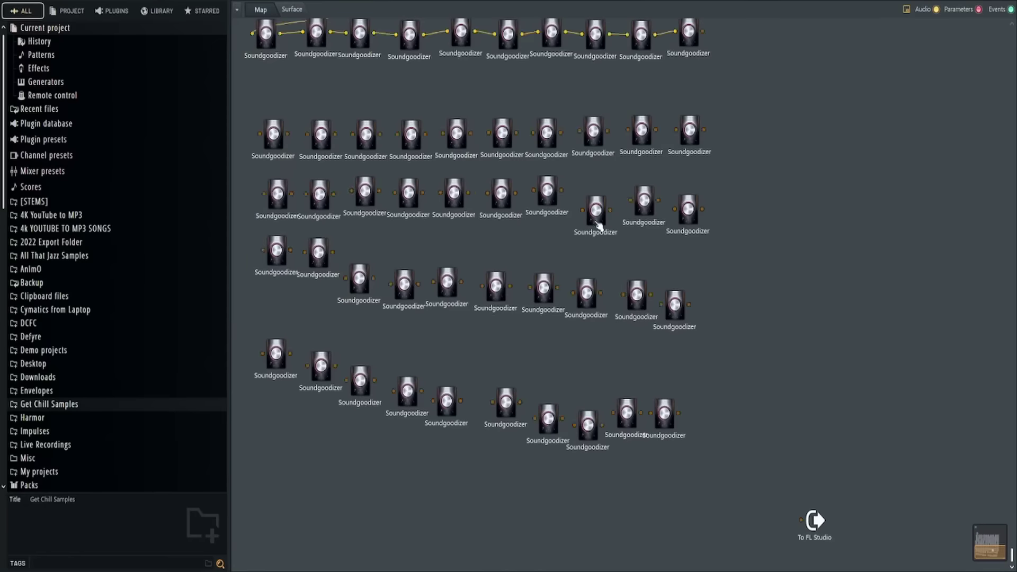
# Move the Soundgoodizers of the second and third unconnected rows into straight lines
pyautogui.moveTo(596, 210); pyautogui.dragTo(592, 189)
pyautogui.moveTo(687, 209); pyautogui.dragTo(690, 189)
pyautogui.moveTo(424, 296); pyautogui.dragTo(429, 267)
# Move the ten Soundgoodizers of the fourth unconnected row up into a straight, evenly spaced line
pyautogui.moveTo(276, 354); pyautogui.dragTo(275, 313)
pyautogui.moveTo(506, 402); pyautogui.dragTo(497, 312)
pyautogui.moveTo(588, 423); pyautogui.dragTo(594, 314)
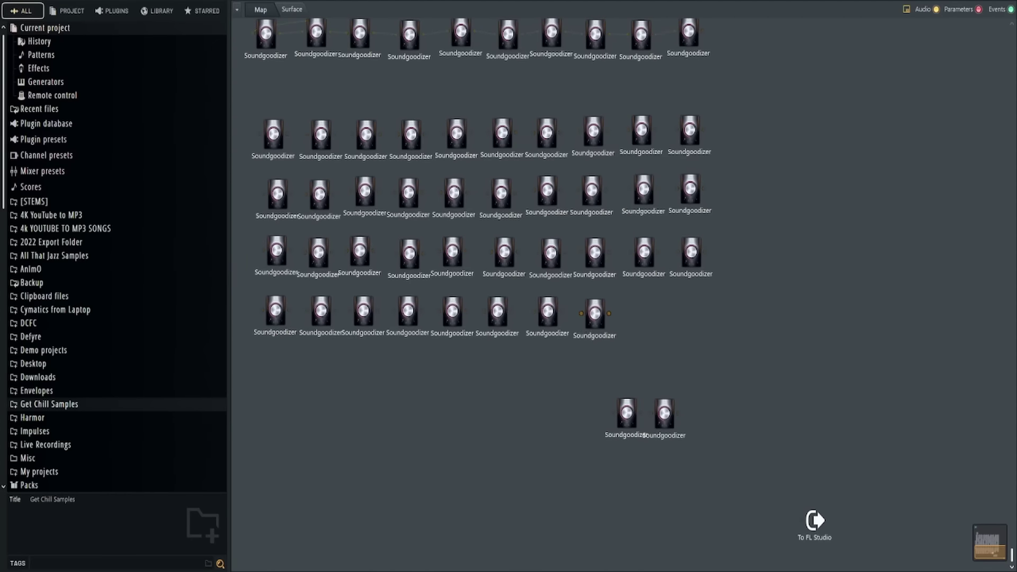
pyautogui.moveTo(626, 413); pyautogui.dragTo(644, 312)
pyautogui.moveTo(664, 413); pyautogui.dragTo(691, 313)
# Add a fifth row of ten Soundgoodizers directly beneath the four unconnected rows
pyautogui.rightClick(386, 396)
pyautogui.rightClick(468, 396)
pyautogui.rightClick(629, 409)
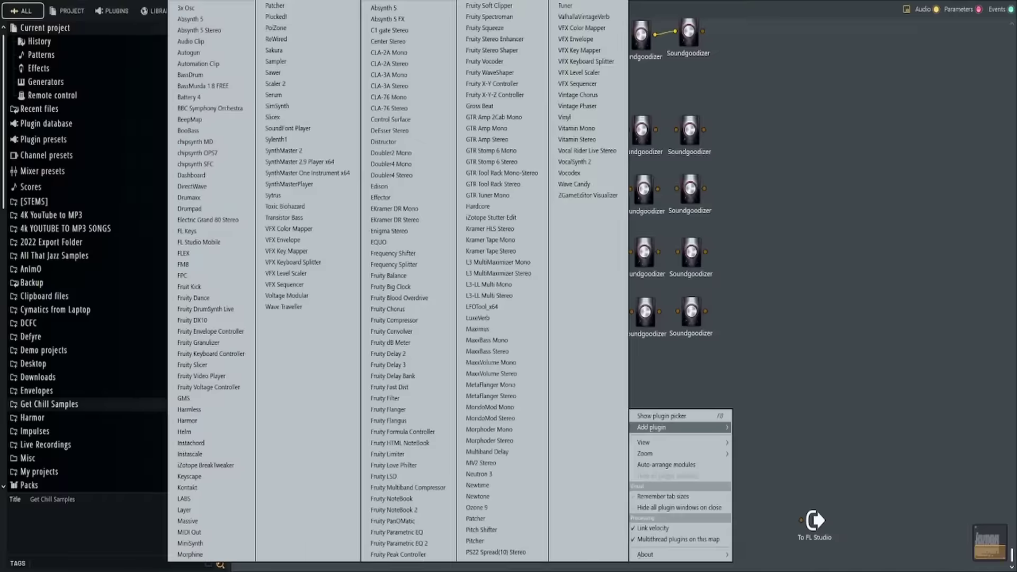
# Add a sixth unconnected row of ten Soundgoodizers below the fifth one
pyautogui.rightClick(273, 410)
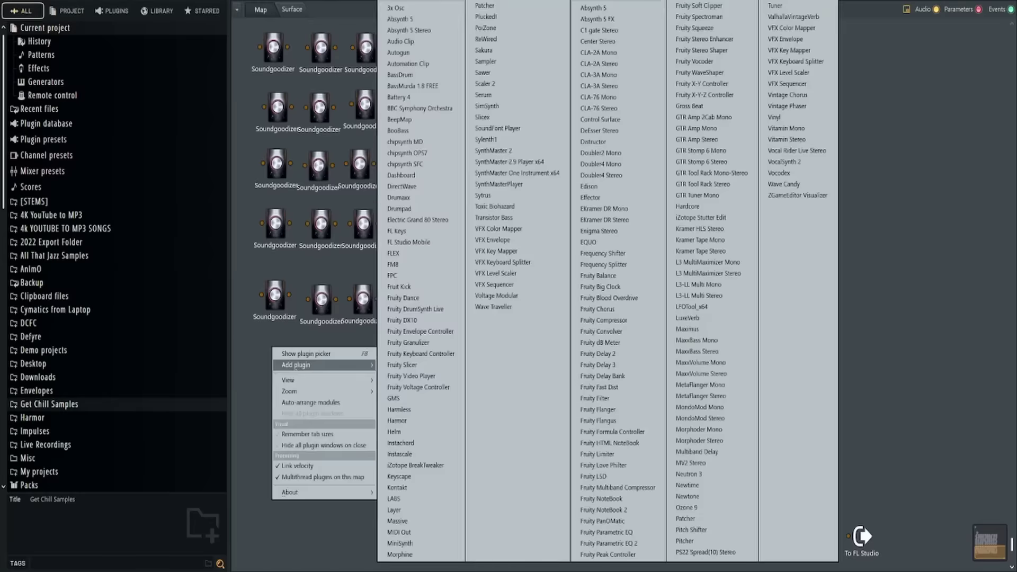
pyautogui.rightClick(585, 344)
pyautogui.click(614, 377)
pyautogui.rightClick(556, 410)
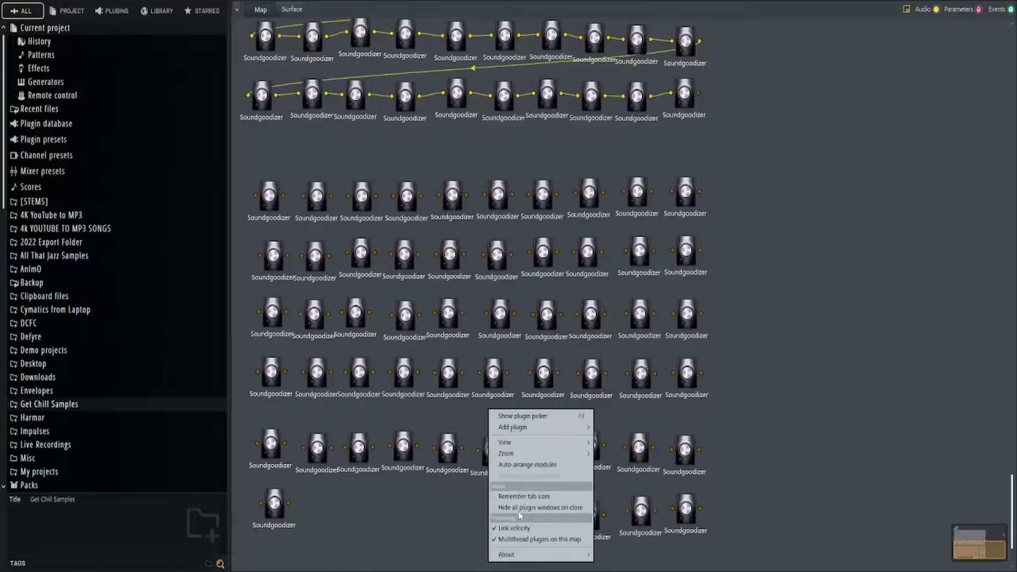
pyautogui.click(466, 159)
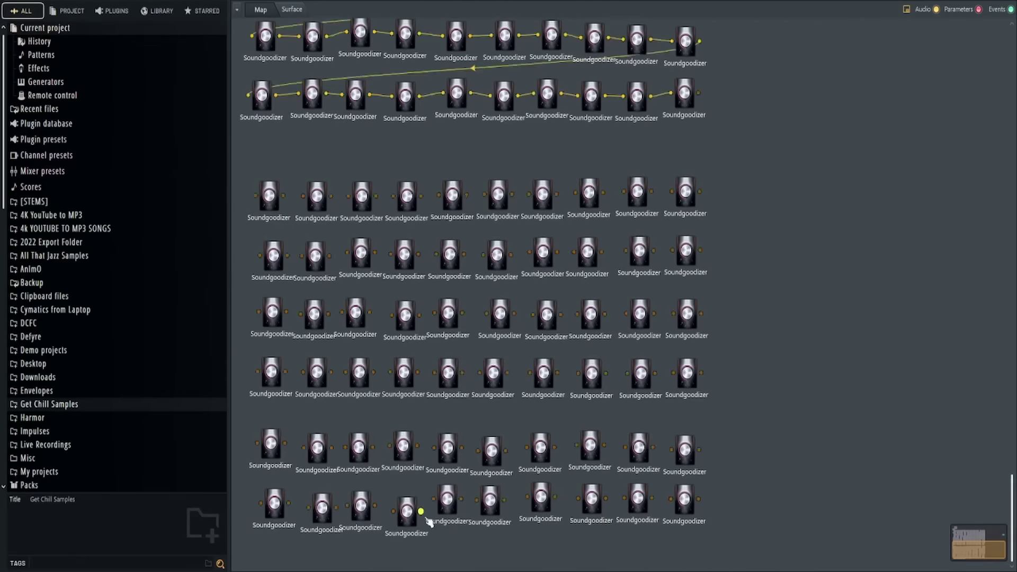
# Add a seventh unconnected row of ten Soundgoodizers and place the first Soundgoodizers of the eighth row
pyautogui.scroll(-3, 896, 399)
pyautogui.scroll(3, 321, 209)
pyautogui.rightClick(685, 320)
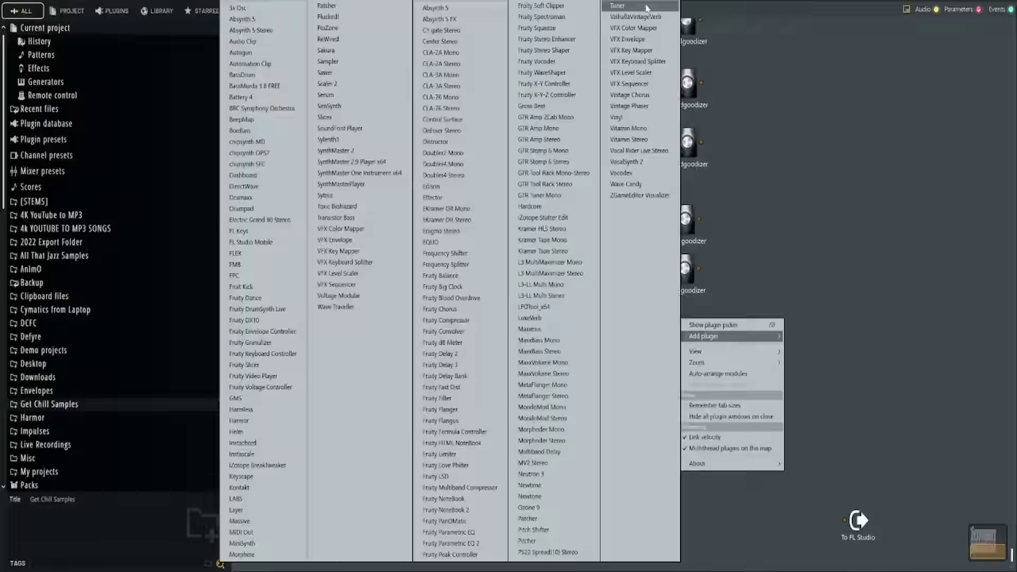
pyautogui.scroll(-3, 767, 98)
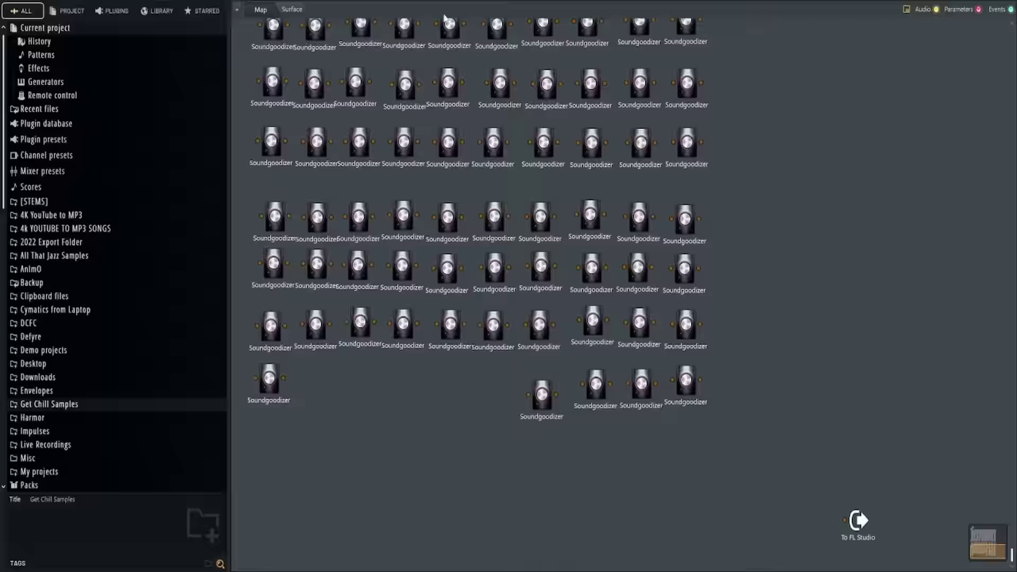
# Delete the stray Transient Processor module and complete the eighth unconnected row with Soundgoodizers
pyautogui.rightClick(409, 404)
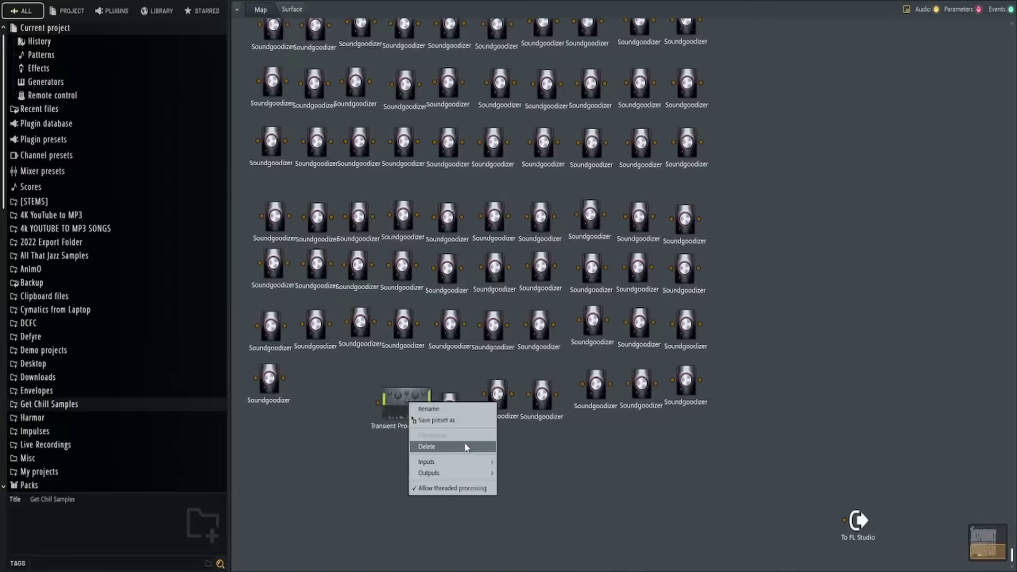
pyautogui.click(466, 446)
pyautogui.rightClick(312, 408)
# Chain the first seven unconnected rows in series, feeding each row's last Soundgoodizer into the first one of the row below
pyautogui.scroll(3, 476, 265)
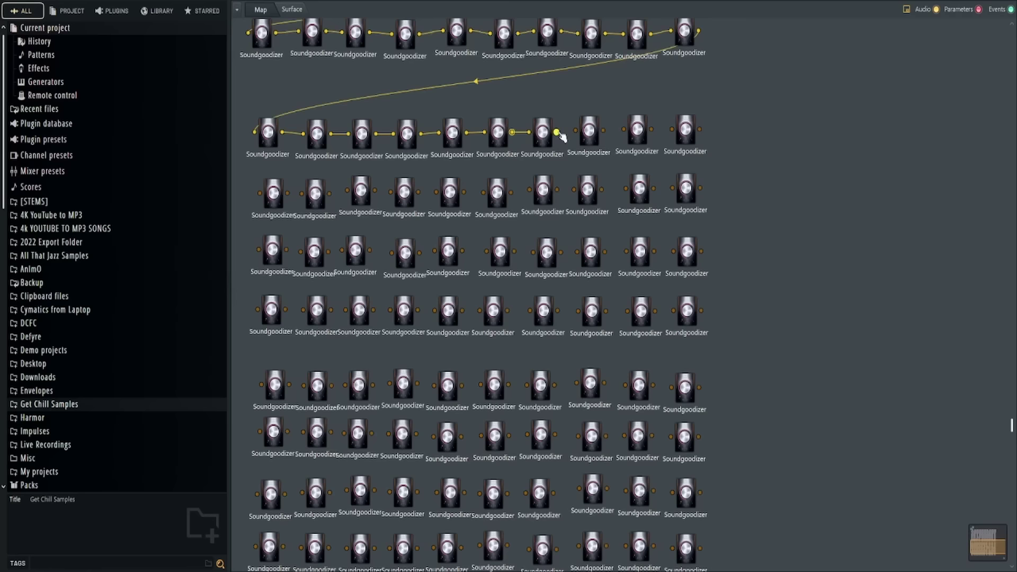
pyautogui.scroll(-3, 476, 265)
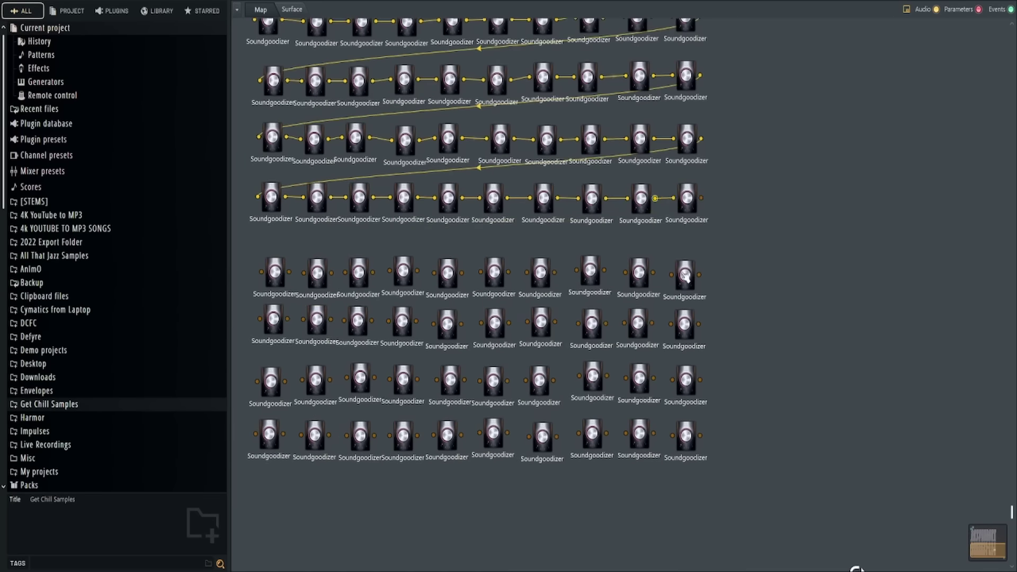
pyautogui.moveTo(555, 321); pyautogui.dragTo(571, 328)
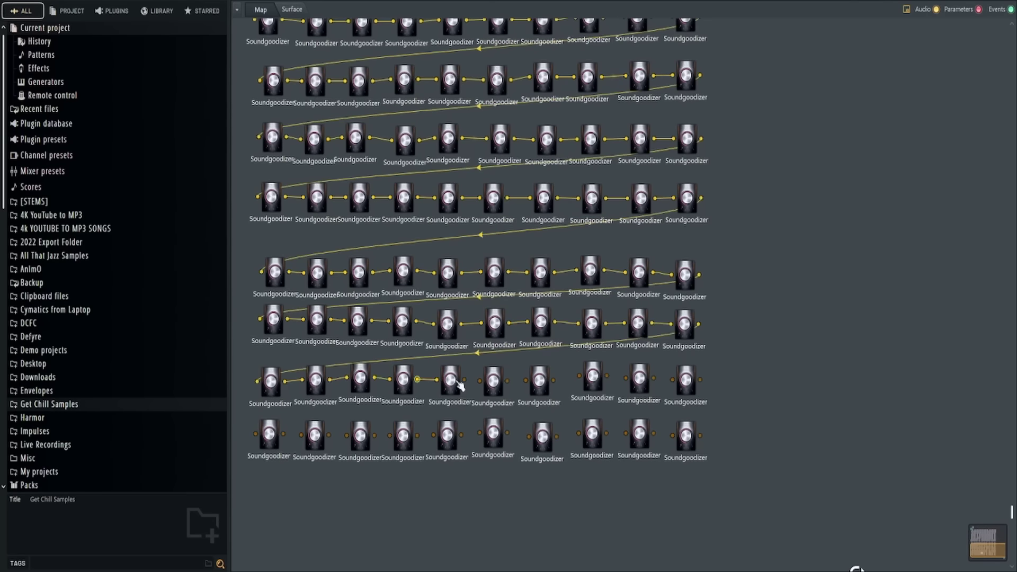
# Chain the Soundgoodizers of the last row in series and connect the final one to To FL Studio
pyautogui.moveTo(465, 440); pyautogui.dragTo(480, 433)
pyautogui.moveTo(507, 433); pyautogui.dragTo(528, 437)
pyautogui.moveTo(556, 436); pyautogui.dragTo(579, 433)
pyautogui.moveTo(606, 433); pyautogui.dragTo(626, 433)
pyautogui.moveTo(652, 433); pyautogui.dragTo(672, 435)
pyautogui.scroll(-2, 741, 318)
pyautogui.moveTo(700, 380); pyautogui.dragTo(845, 519)
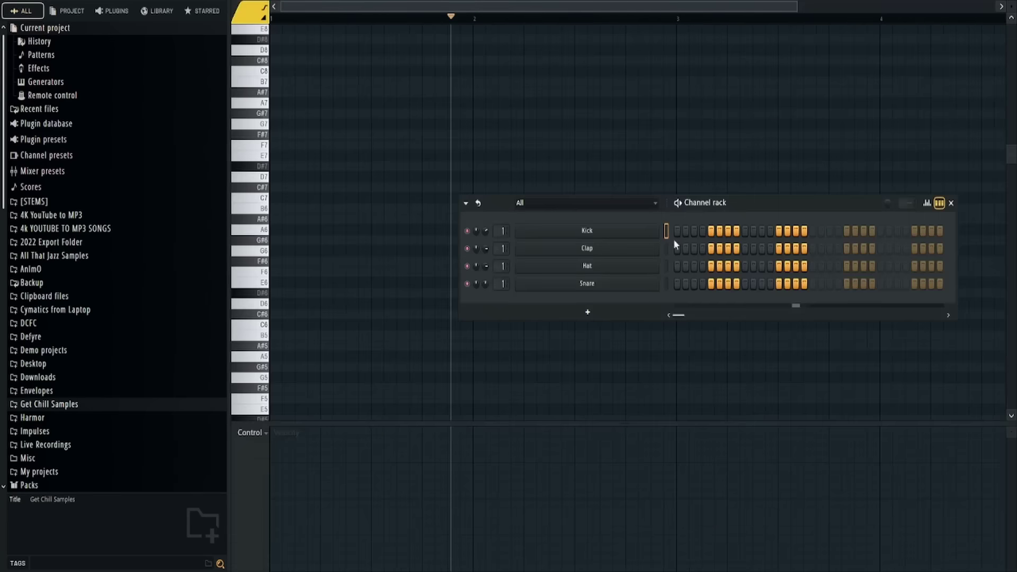
# Export the Pattern 1 arrangement from the playlist as a WAV file named 160x gooderizer on the Desktop
pyautogui.click(281, 219)
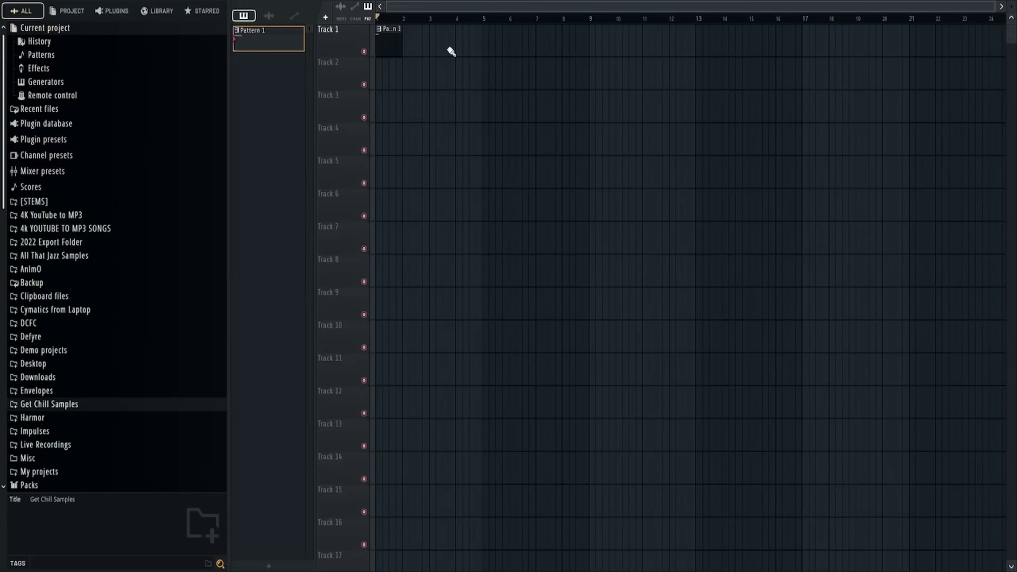
pyautogui.hotkey('ctrl', 'r')
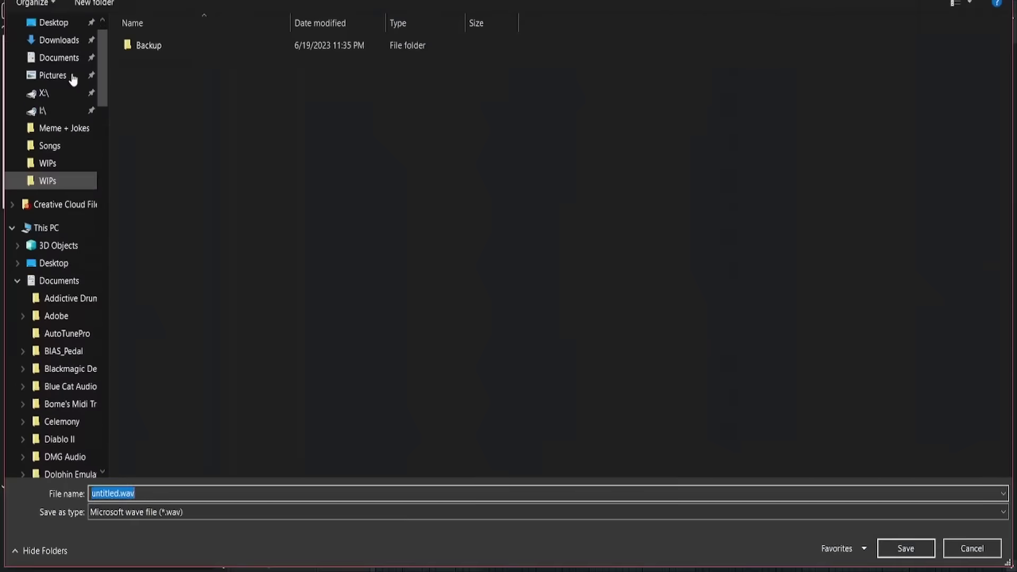
pyautogui.write('160x goodizer')
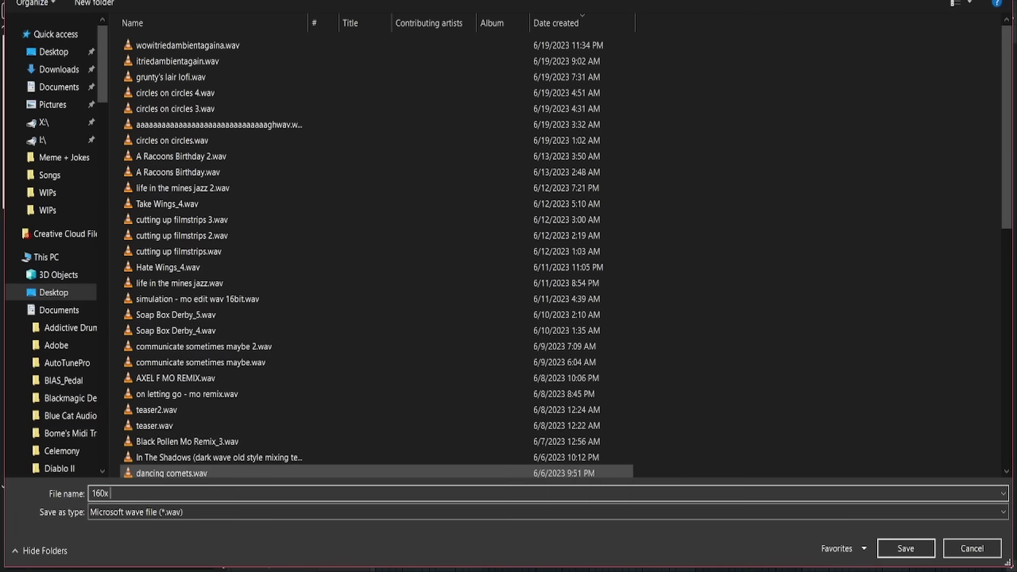
pyautogui.press('Return')
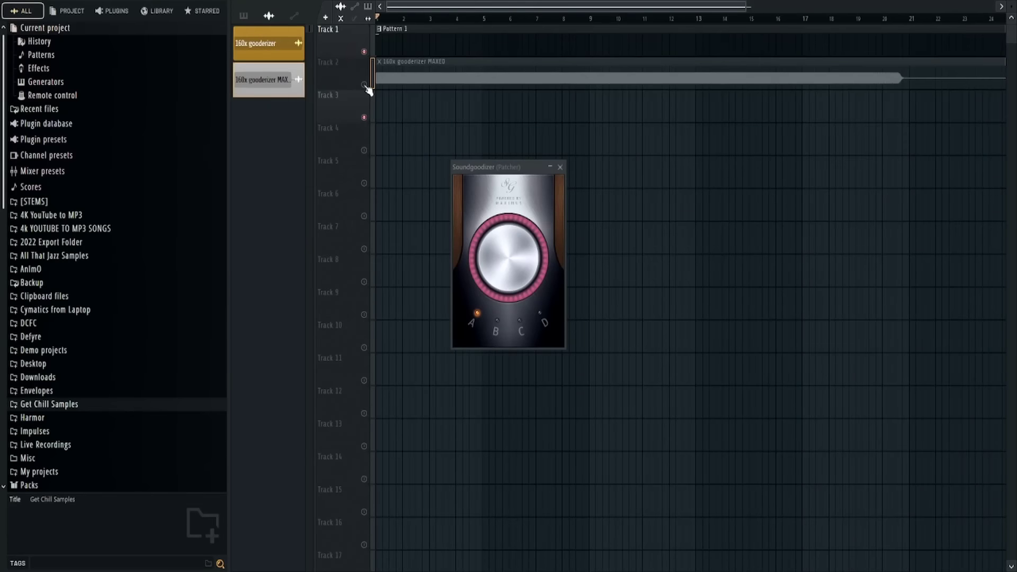
# Play the 160x gooderizer MAXED clip on Track 2 and close the Soundgoodizer window
pyautogui.press('space')
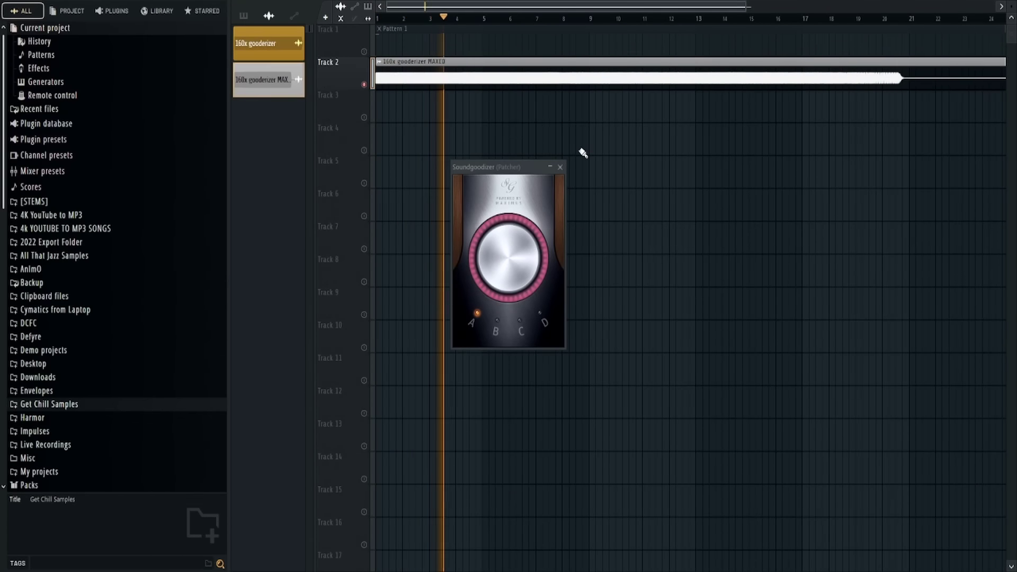
pyautogui.click(559, 167)
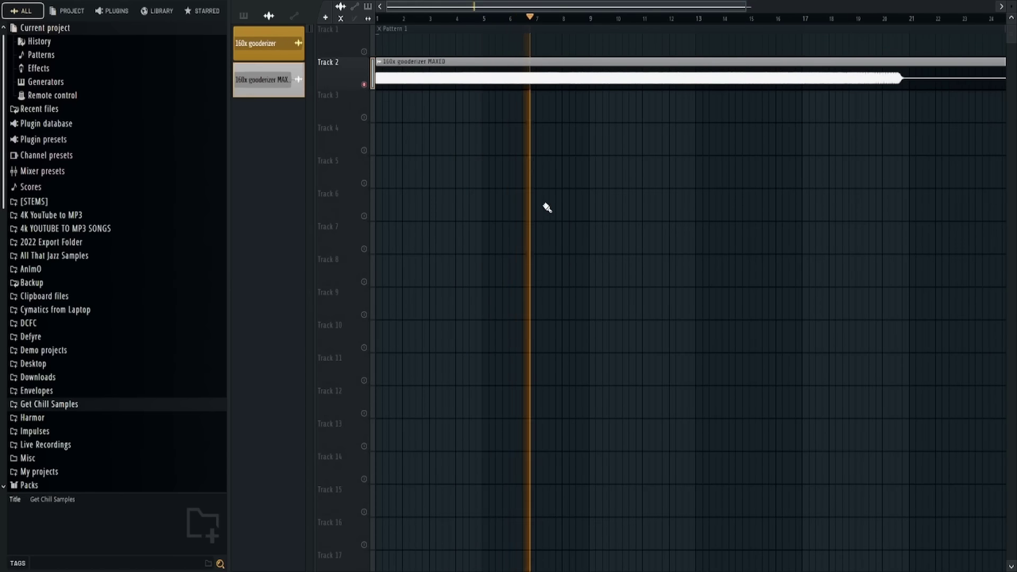
pyautogui.hscroll(5, 708, 177)
pyautogui.hscroll(-5, 810, 190)
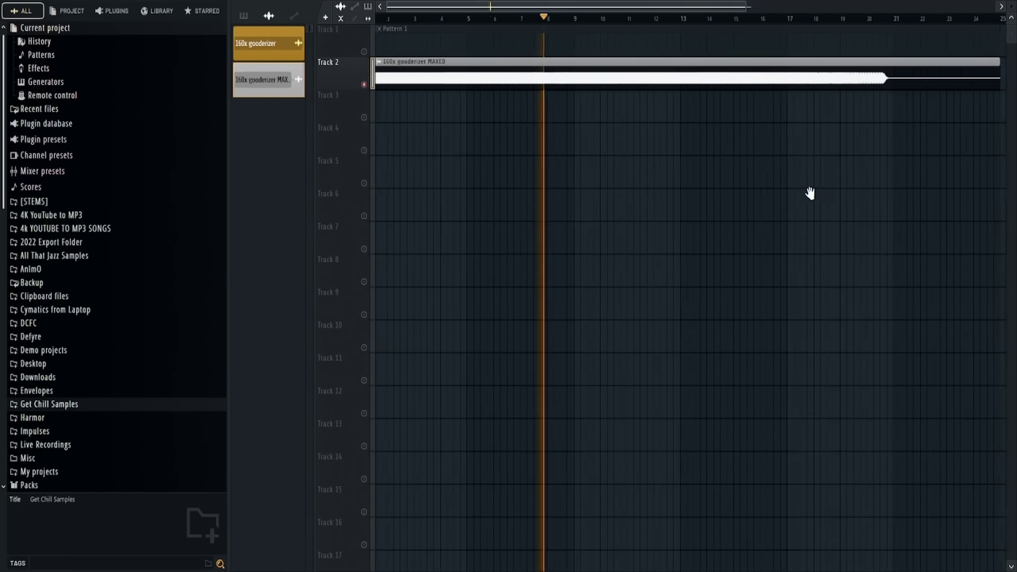
# Bring the 160x gooderizer render into the playlist as an audio track, with its clip at the start of Track 3
pyautogui.moveTo(812, 196); pyautogui.dragTo(404, 167)
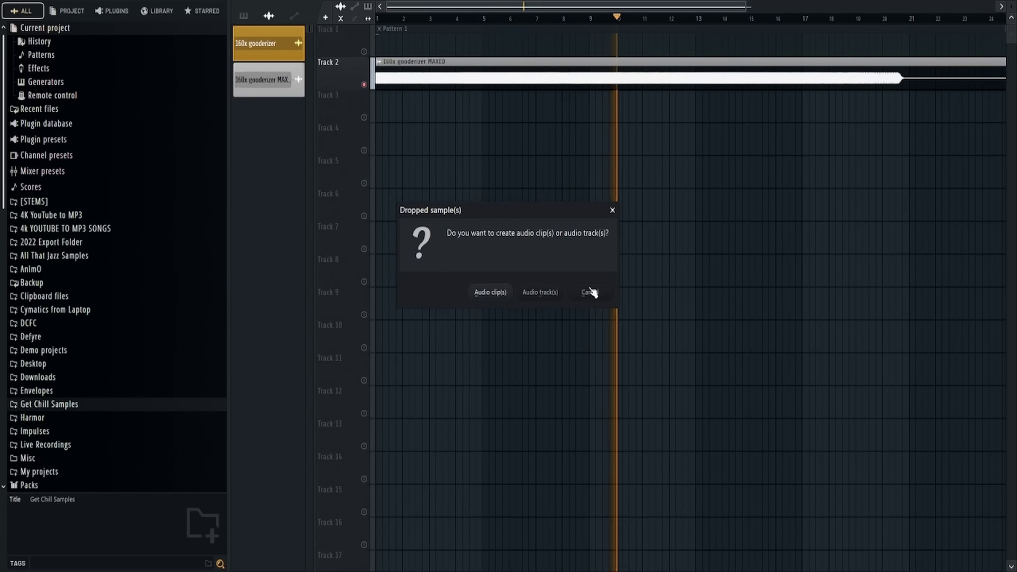
pyautogui.click(539, 292)
pyautogui.moveTo(496, 140); pyautogui.dragTo(488, 109)
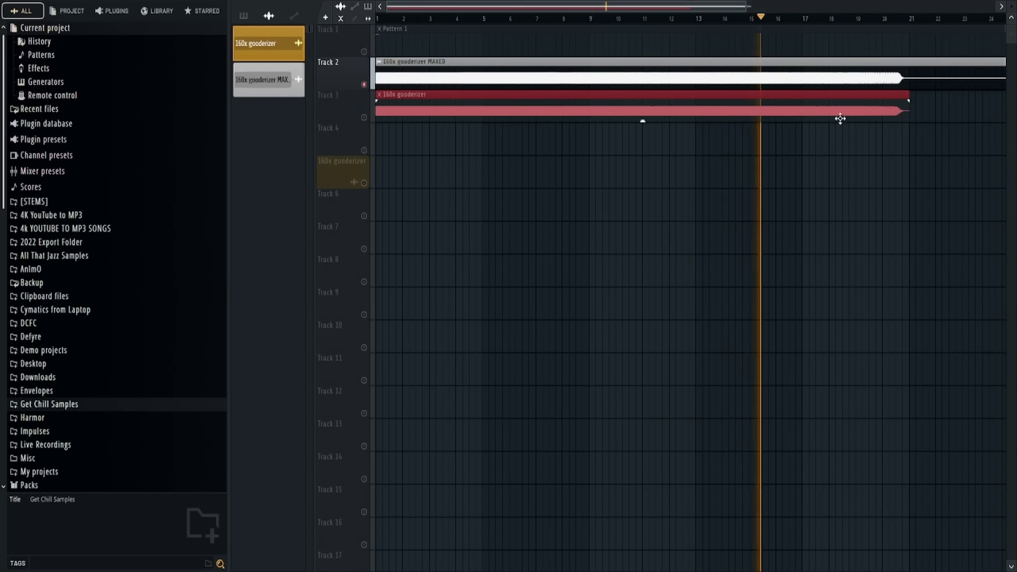
pyautogui.rightClick(741, 111)
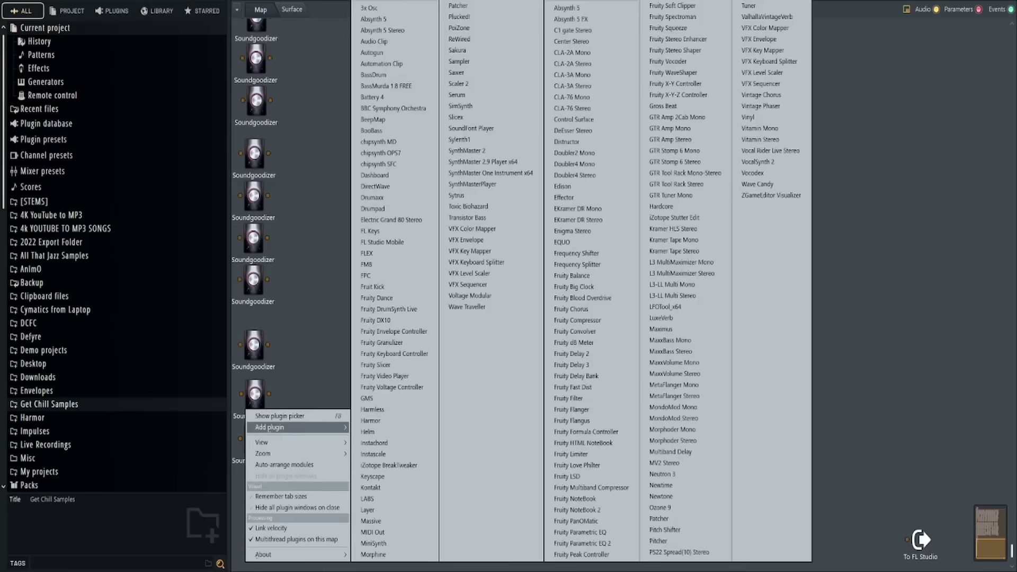
# Add a column of Soundgoodizers in Patcher below the connected rows, one to start each new row
pyautogui.click(243, 360)
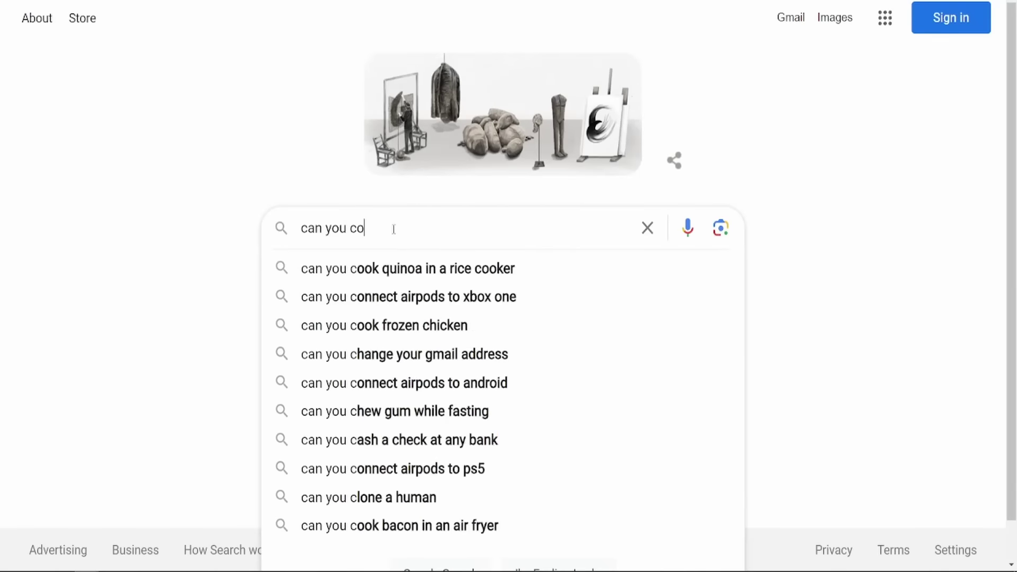
# In the browser, search for "can you copy and paste effects in patcher fl studios" and read the first Image-Line forum thread's replies
pyautogui.write('py and paste effects in patche')
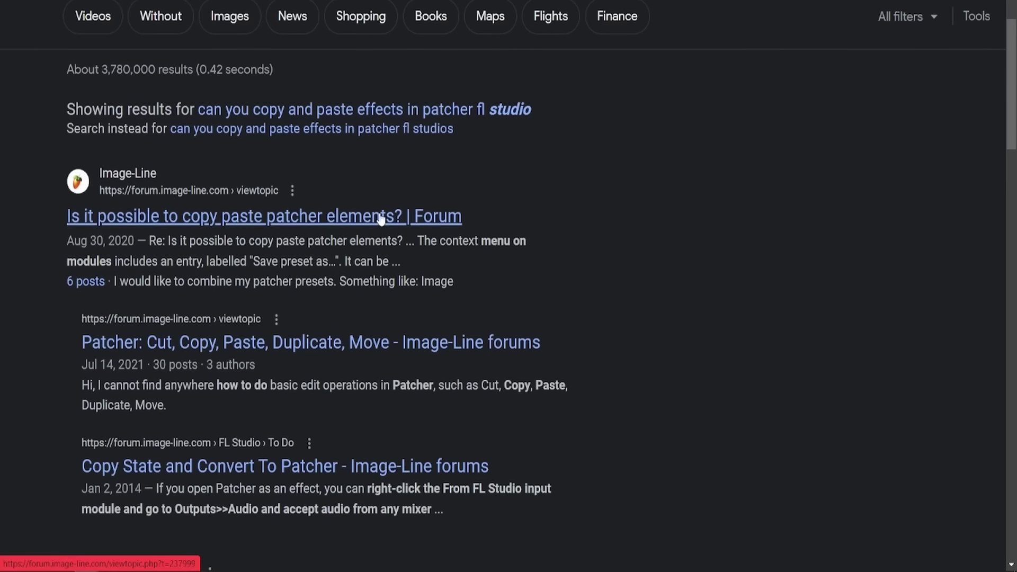
pyautogui.click(443, 220)
pyautogui.scroll(-4, 600, 263)
pyautogui.scroll(-2, 600, 262)
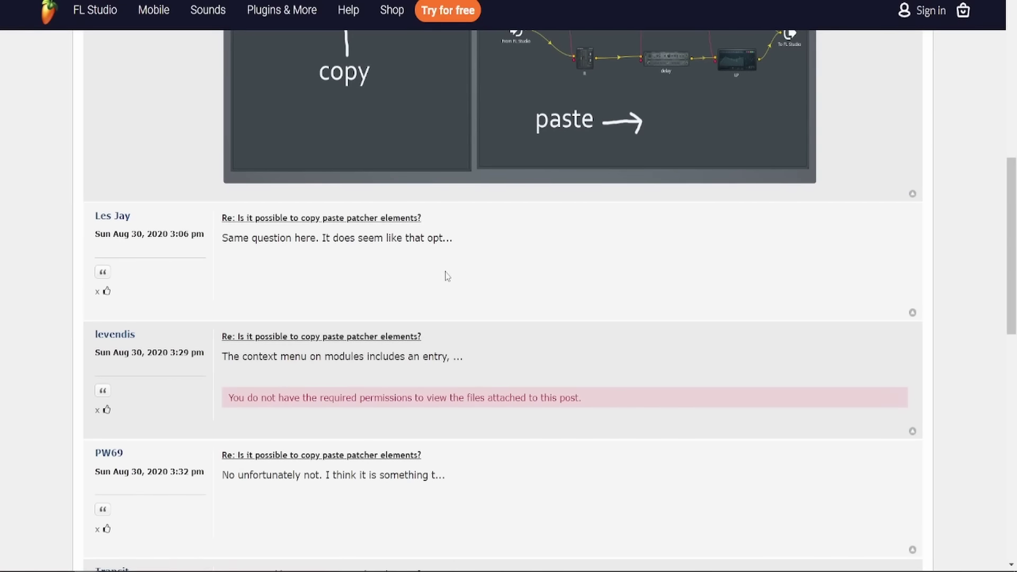
pyautogui.scroll(-3, 447, 270)
pyautogui.moveTo(469, 334); pyautogui.dragTo(186, 331)
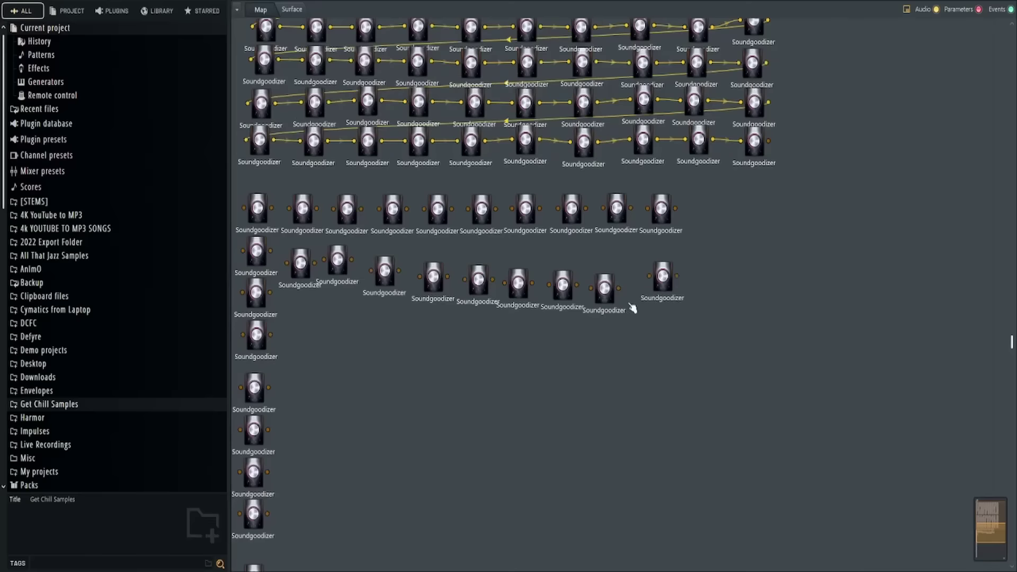
# Back in Patcher, extend the second to eighth new rows to ten Soundgoodizers each
pyautogui.rightClick(494, 402)
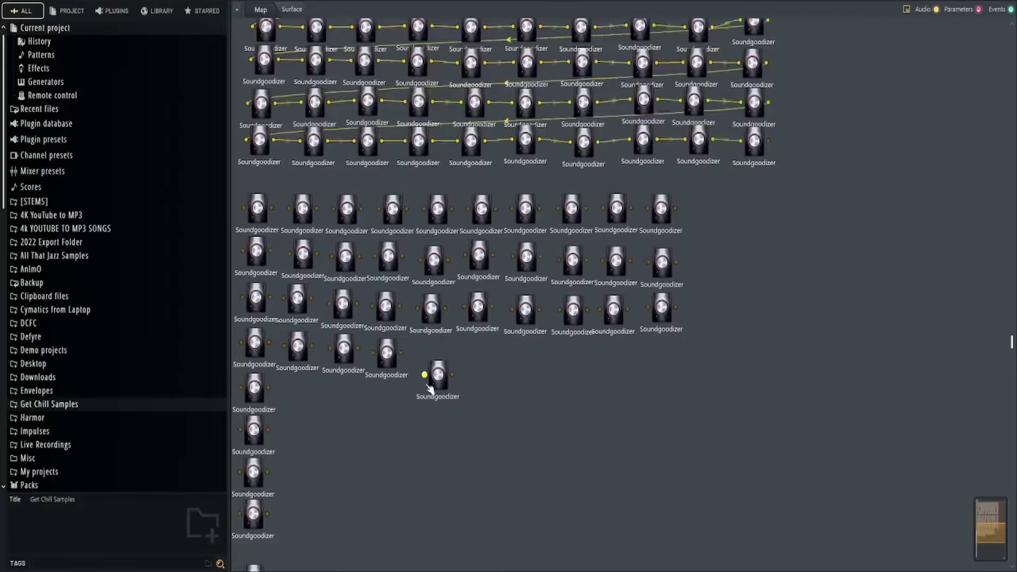
pyautogui.rightClick(597, 348)
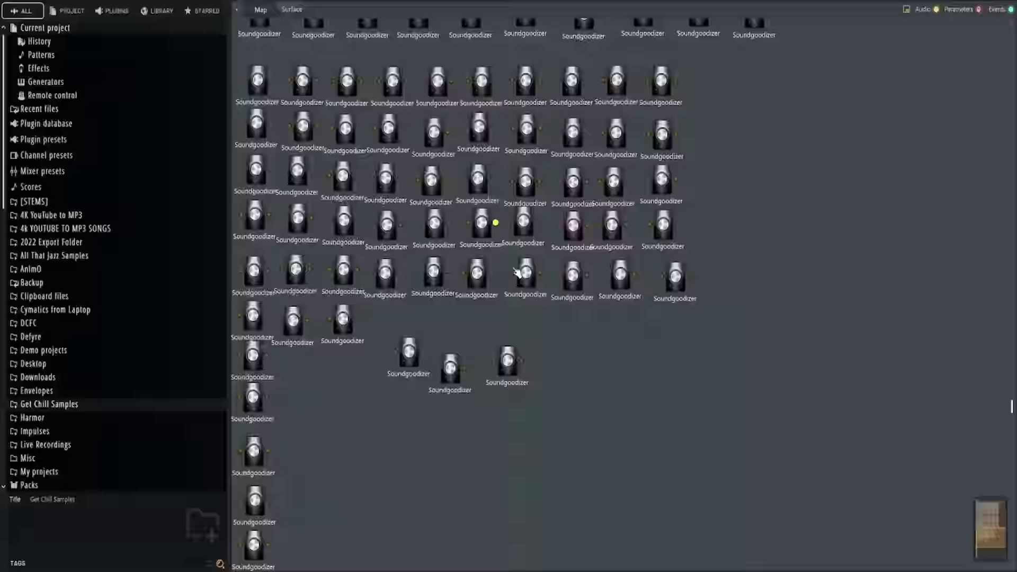
pyautogui.rightClick(592, 410)
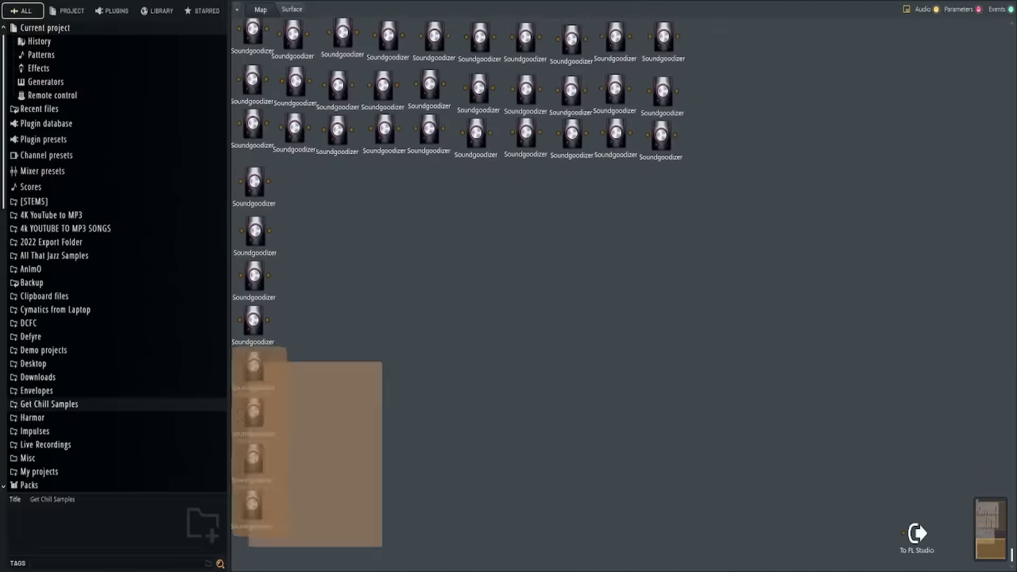
# Fill the rows below the eighth new row with Soundgoodizers, making ten in each row
pyautogui.rightClick(506, 175)
pyautogui.rightClick(437, 300)
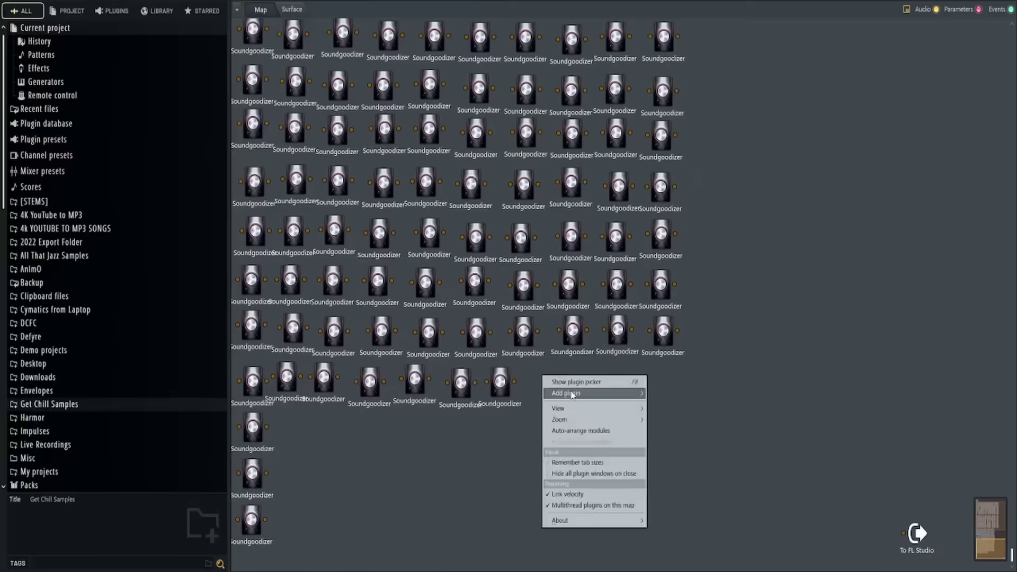
pyautogui.rightClick(646, 411)
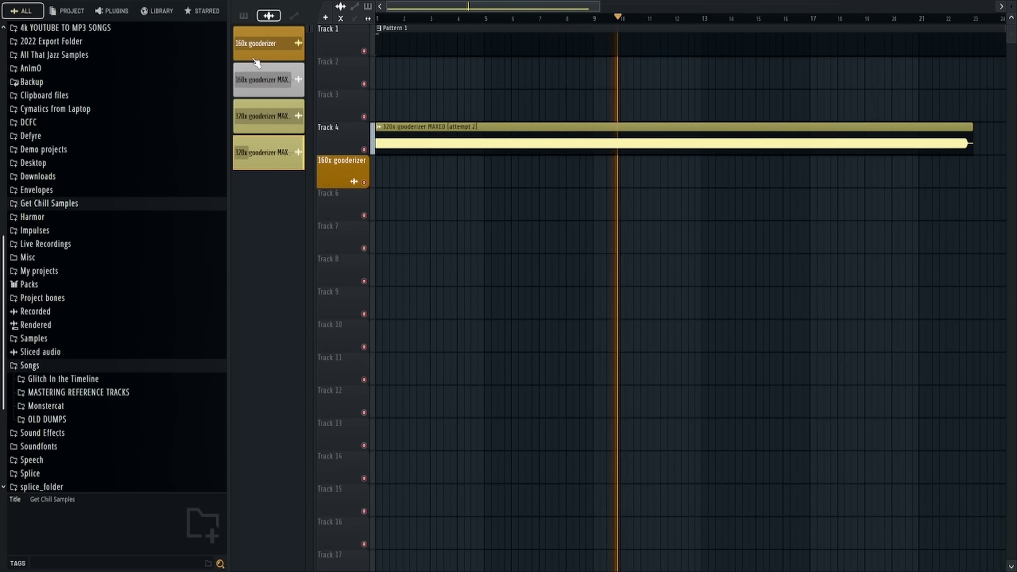
# Set the audio input of mixer track Insert 23 to Mic/Inst 1
pyautogui.press('F9')
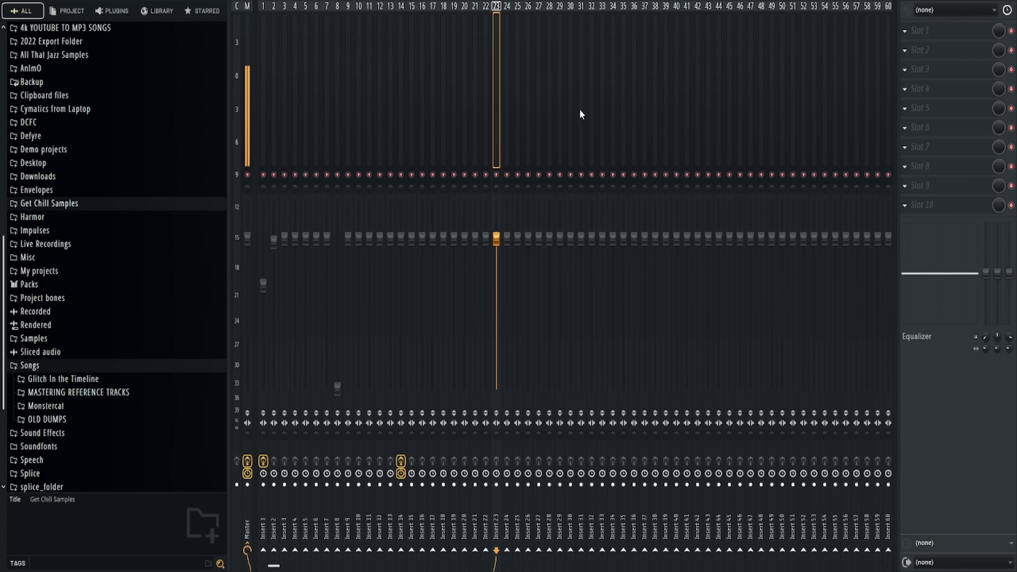
pyautogui.click(960, 12)
pyautogui.click(942, 75)
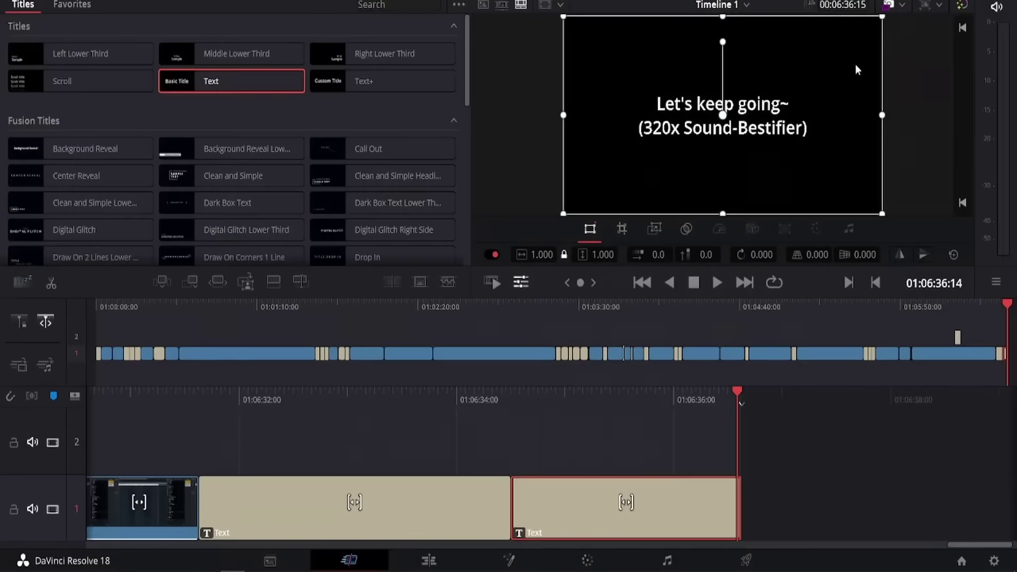
# Switch from DaVinci Resolve back to FL Studio and bring up the playlist
pyautogui.hotkey('alt', 'Tab')
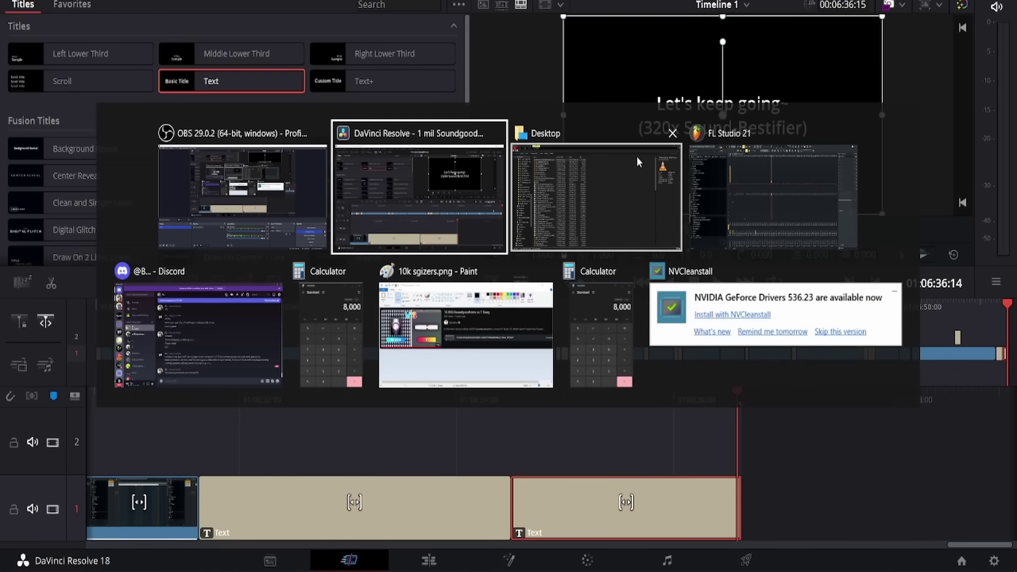
pyautogui.click(743, 155)
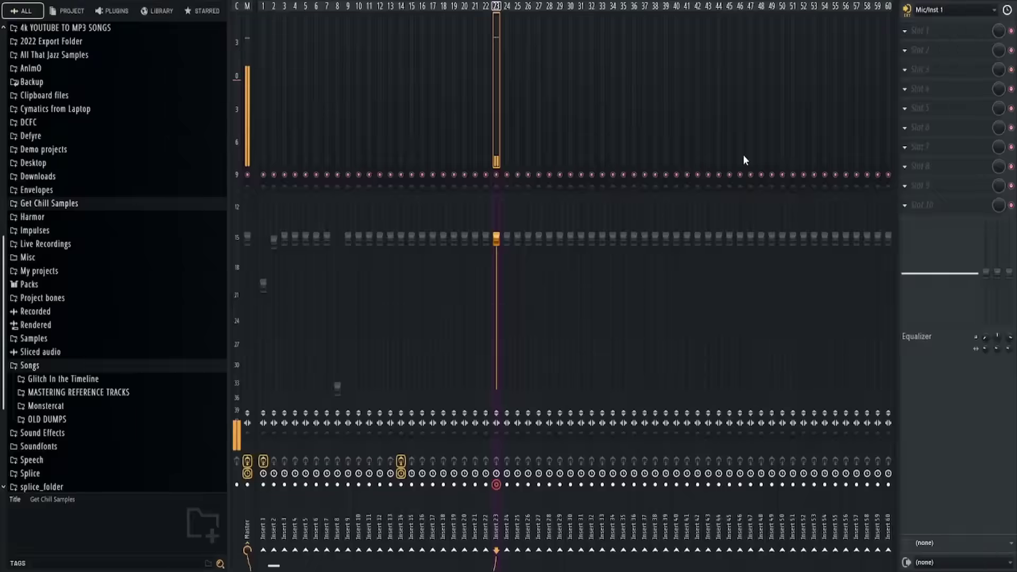
pyautogui.press('F5')
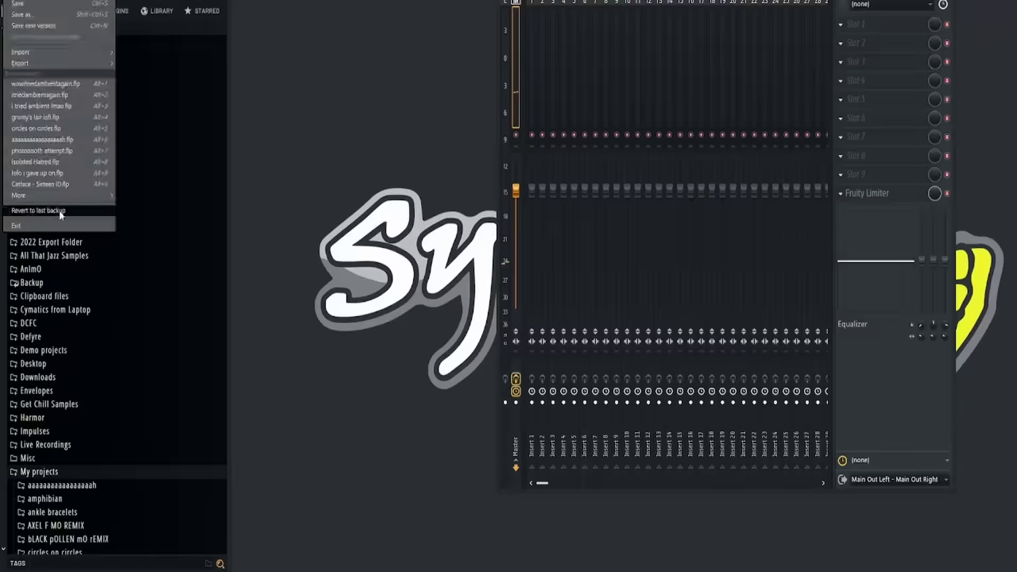
# Revert the project to its last backup and look over the Soundgoodizer chain in Patcher from the last row upwards
pyautogui.click(39, 210)
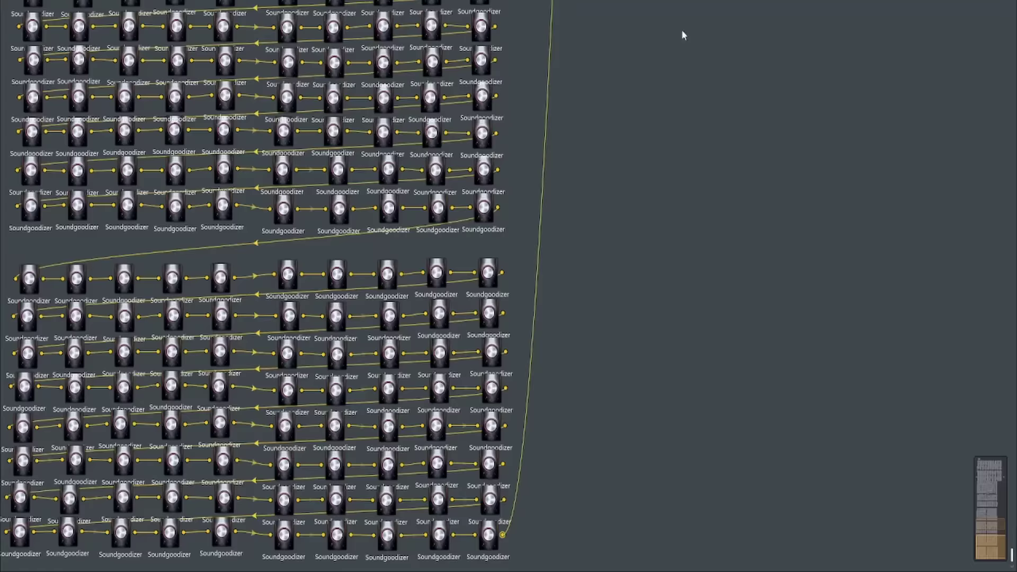
pyautogui.scroll(5, 633, 432)
pyautogui.scroll(10, 633, 432)
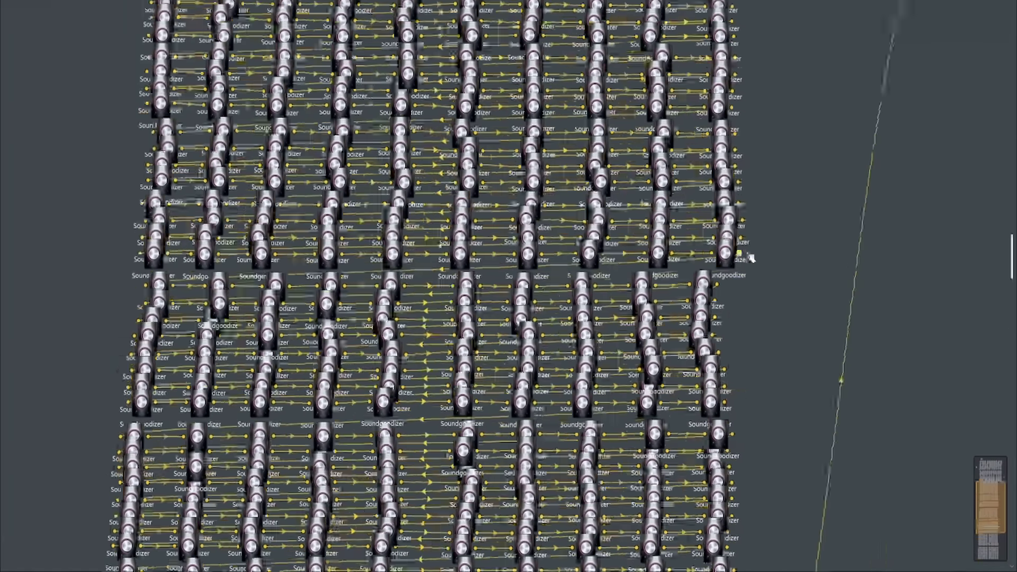
pyautogui.scroll(10, 705, 10)
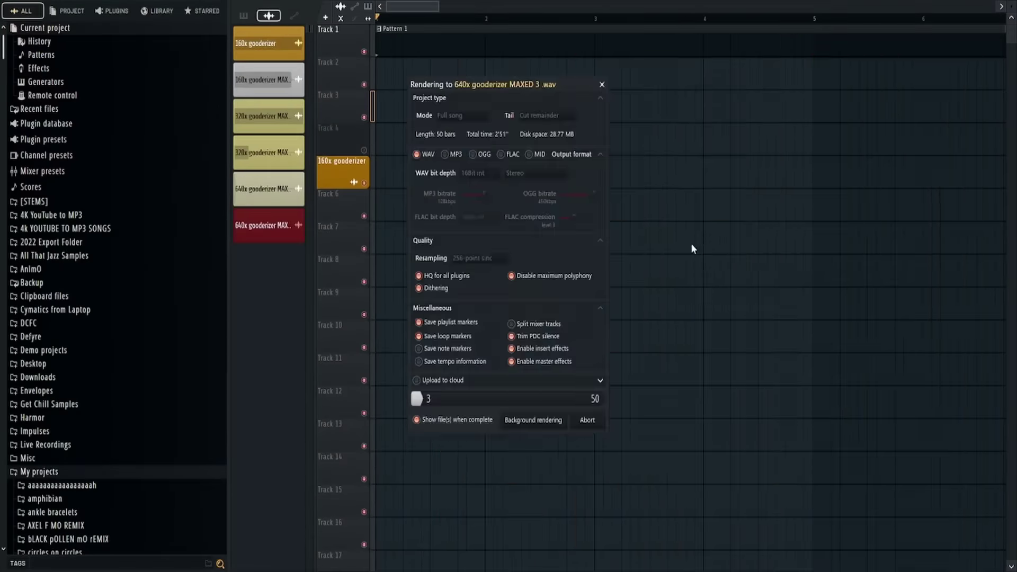
# Listen to the rendered 640x gooderizer MAXED 3 clip on Track 2 of the playlist at a raised volume
pyautogui.hotkey('alt', 'Tab')
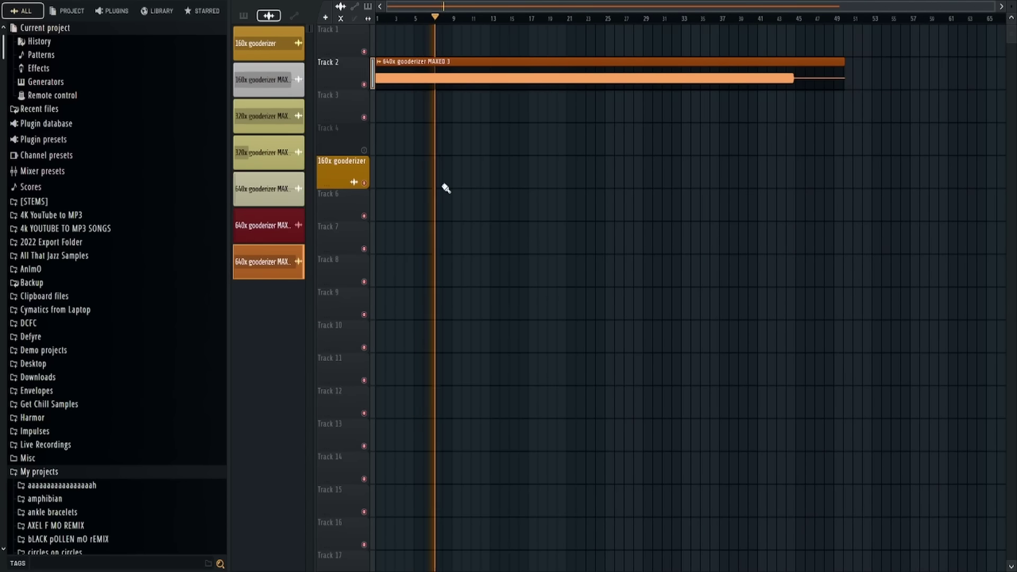
pyautogui.press('XF86AudioRaiseVolume')
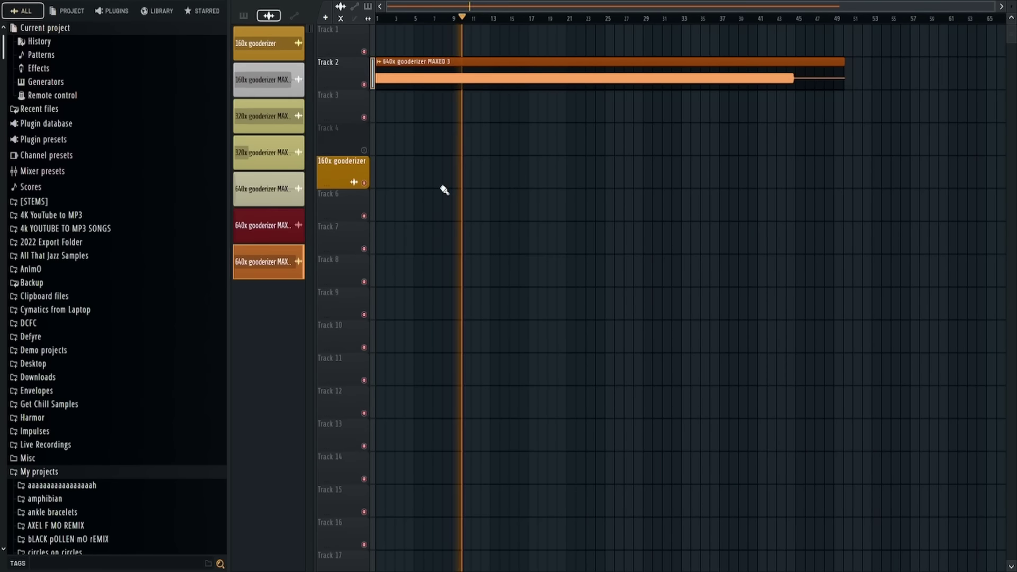
# Inspect Ozone 9 and its equalizer on the Master mixer track, dismiss the help error and close the plugin
pyautogui.press('F9')
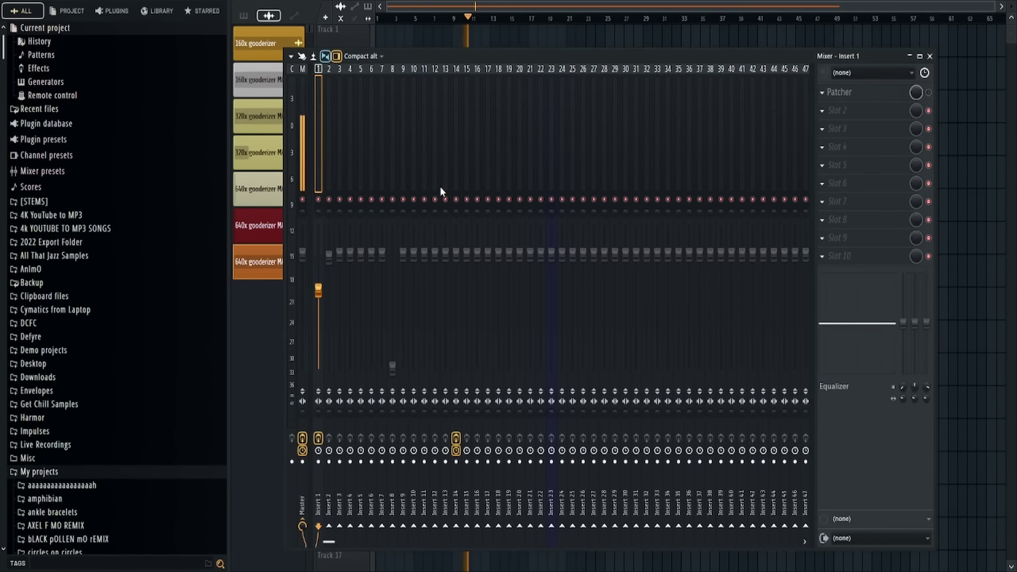
pyautogui.click(305, 129)
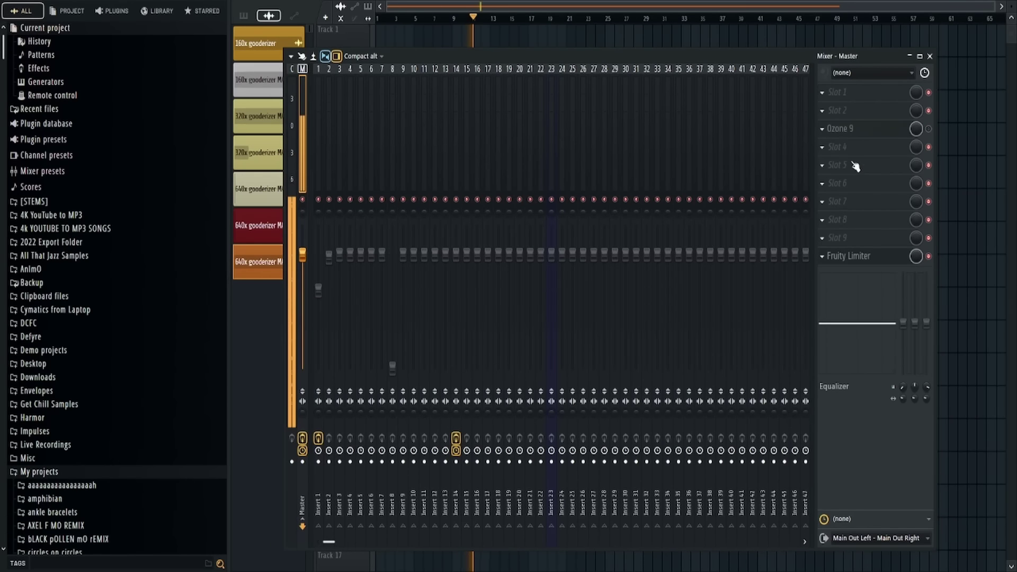
pyautogui.click(852, 128)
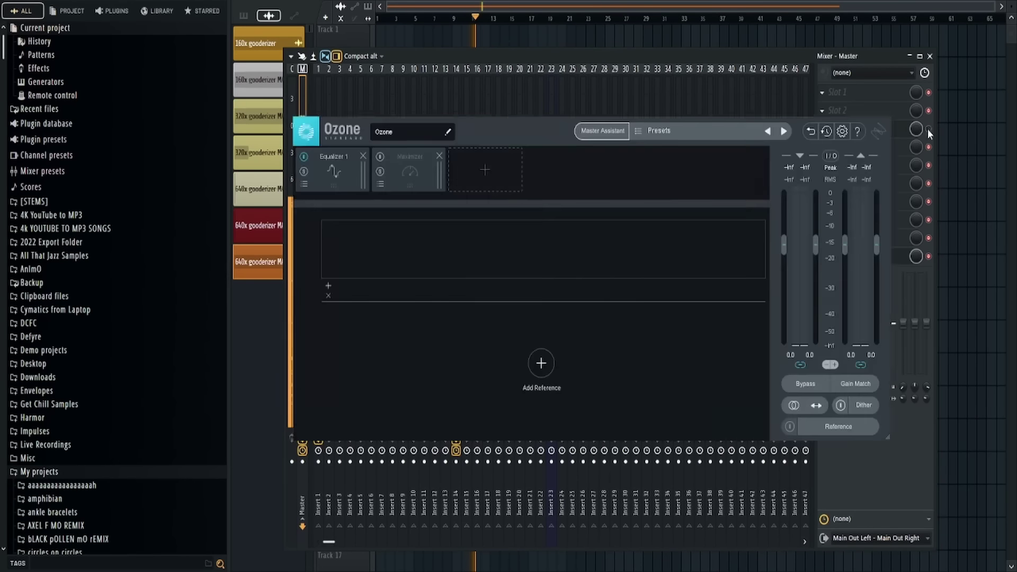
pyautogui.click(856, 130)
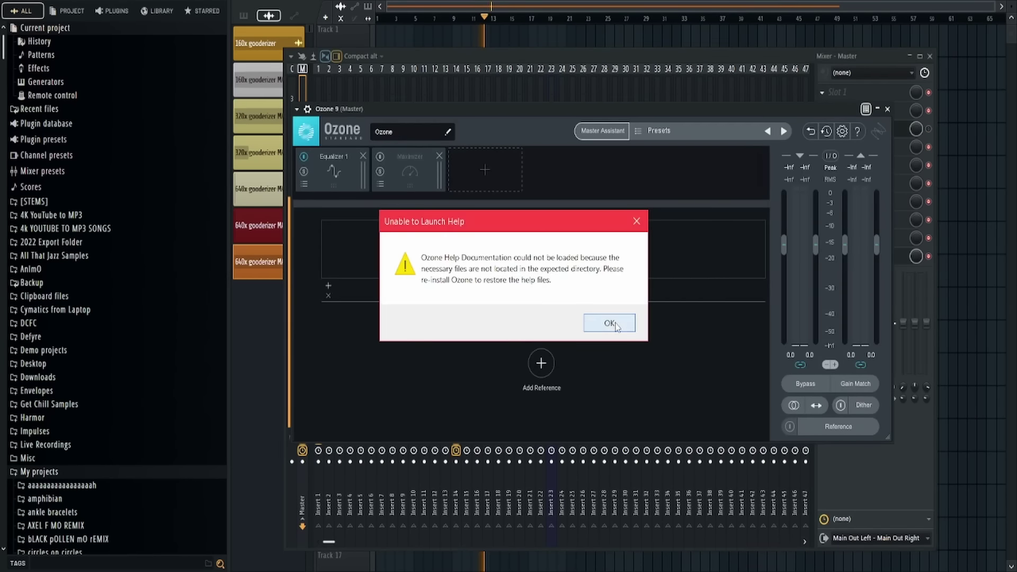
pyautogui.click(610, 323)
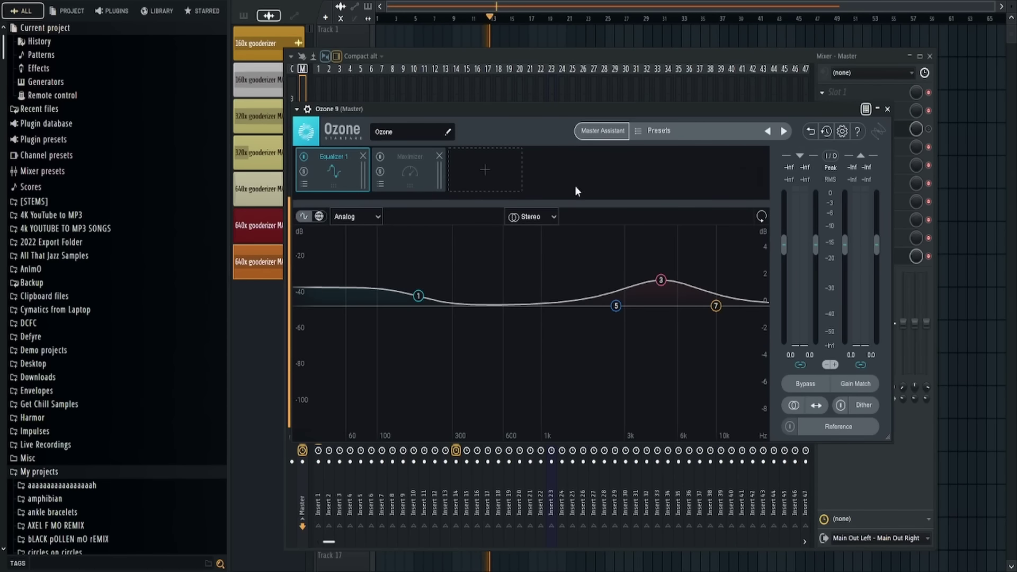
pyautogui.click(887, 109)
# Replace Ozone 9 on the Master track with Fruity Parametric EQ 2 and enable its slot to show the spectrum
pyautogui.click(828, 131)
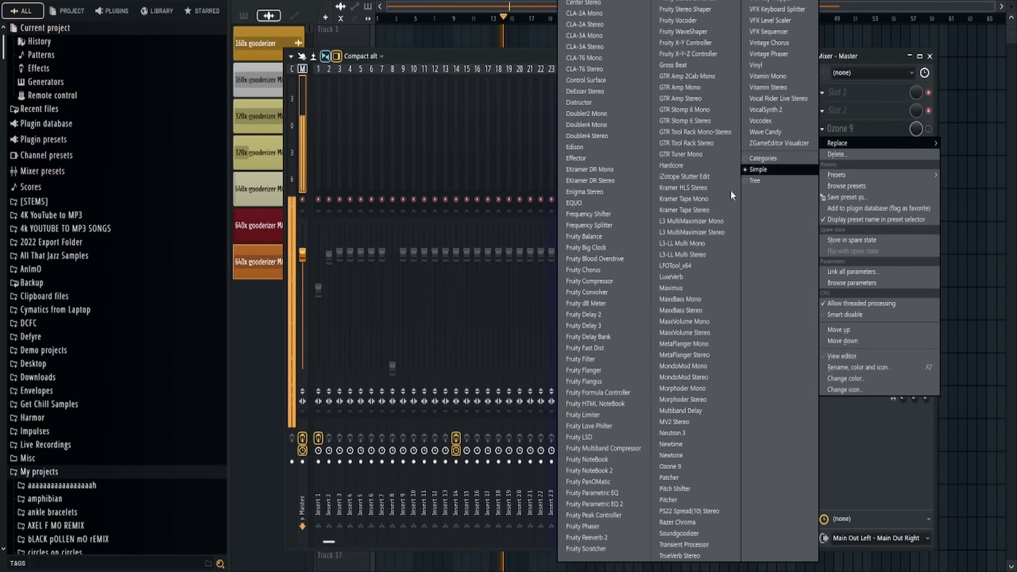
pyautogui.click(637, 505)
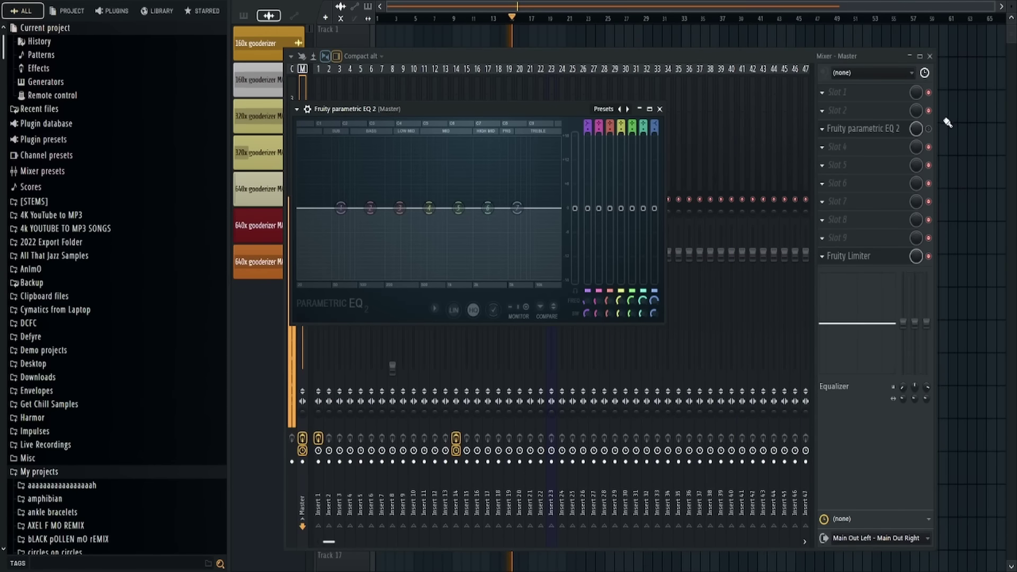
pyautogui.click(930, 129)
pyautogui.click(886, 136)
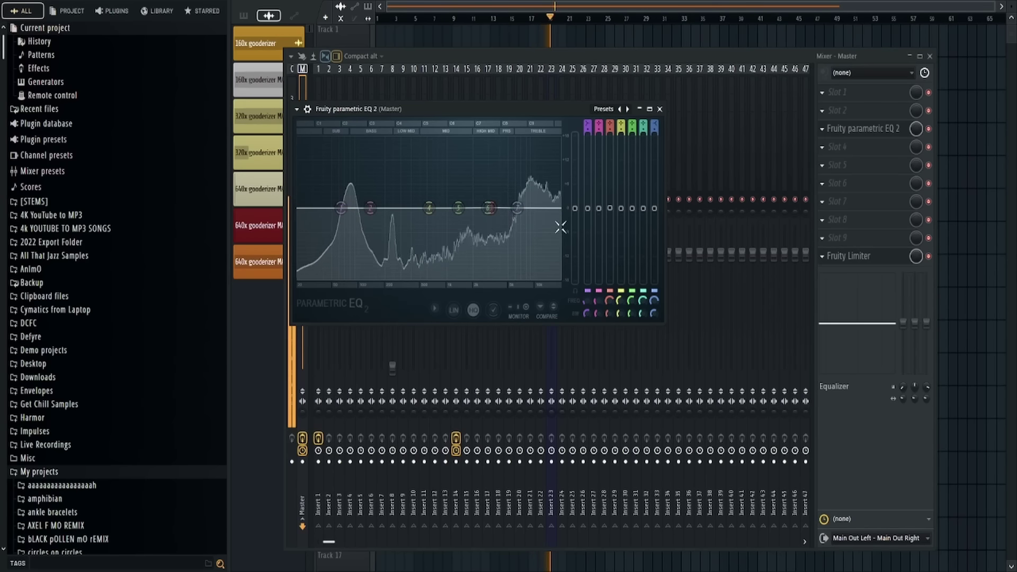
# Return to the playlist and examine the 640x gooderizer MAXED 3 waveform up close from about bar 26 to bar 31
pyautogui.press('F9')
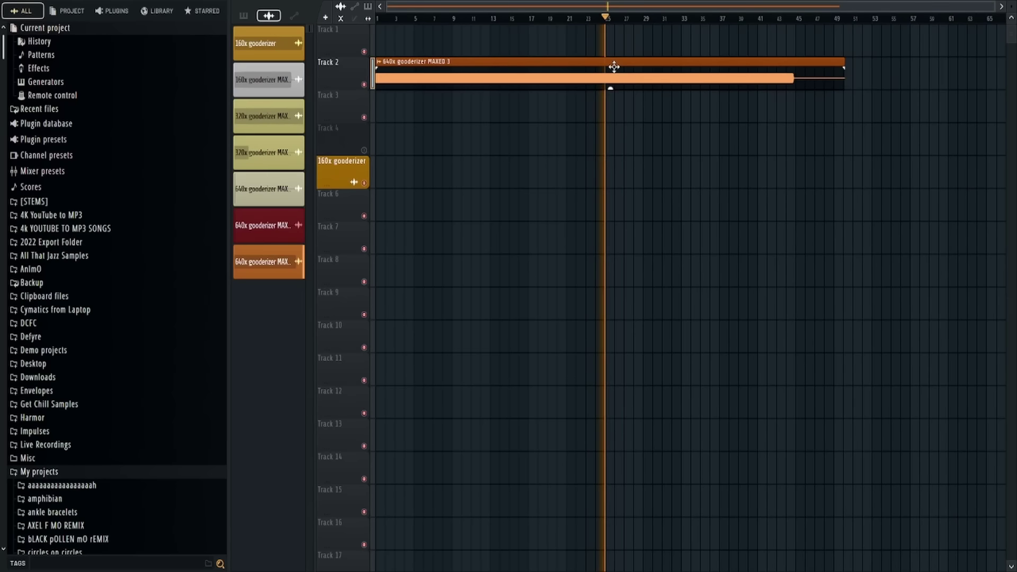
pyautogui.scroll(5, 561, 111)
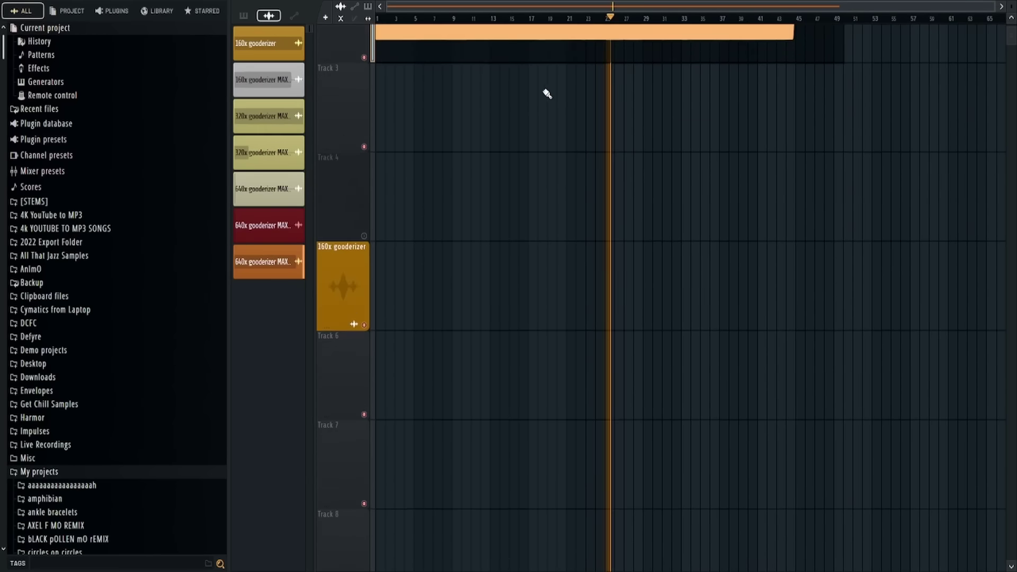
pyautogui.scroll(3, 594, 77)
pyautogui.scroll(6, 732, 263)
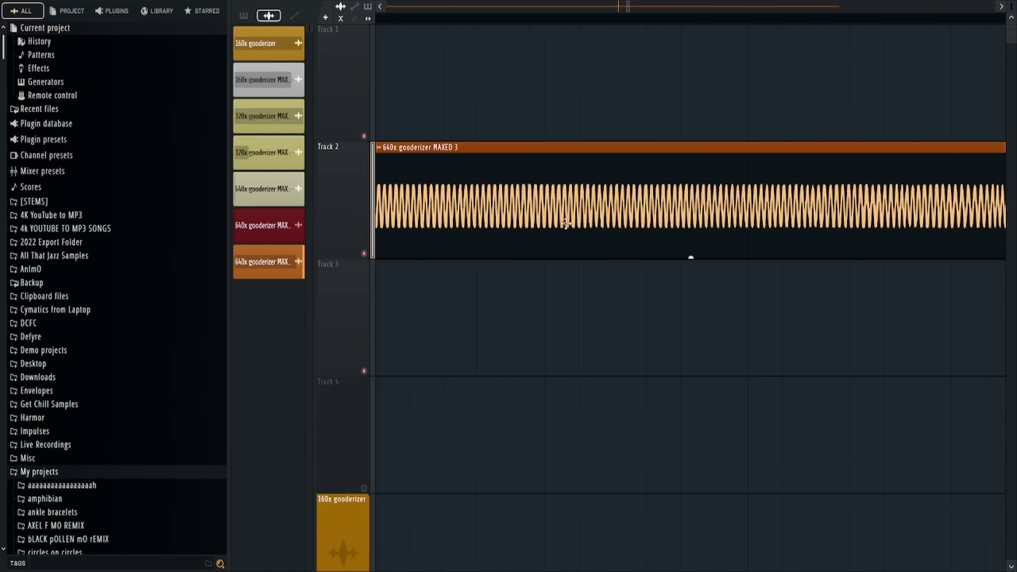
pyautogui.scroll(2, 551, 204)
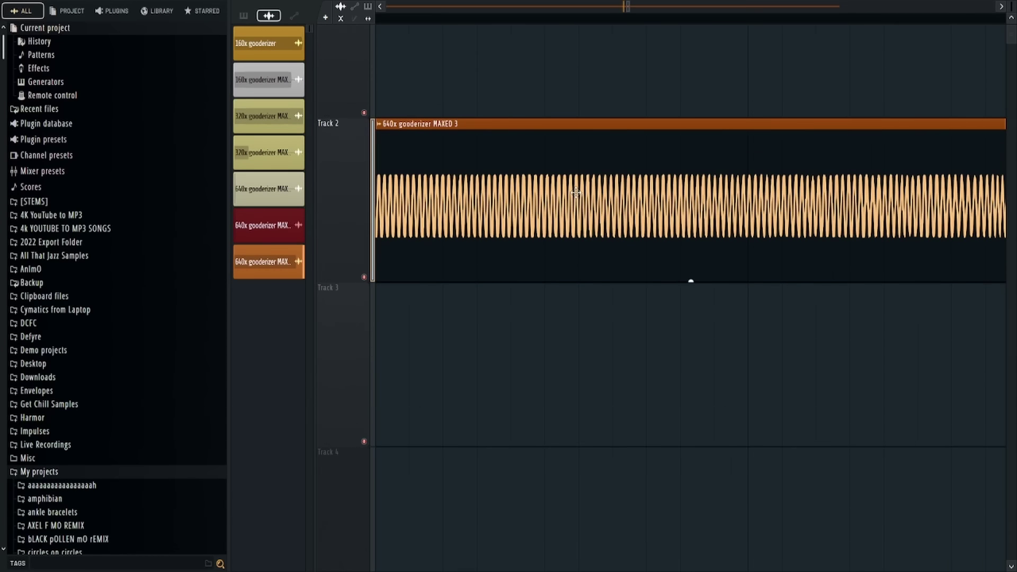
pyautogui.press('space')
pyautogui.scroll(-2, 754, 114)
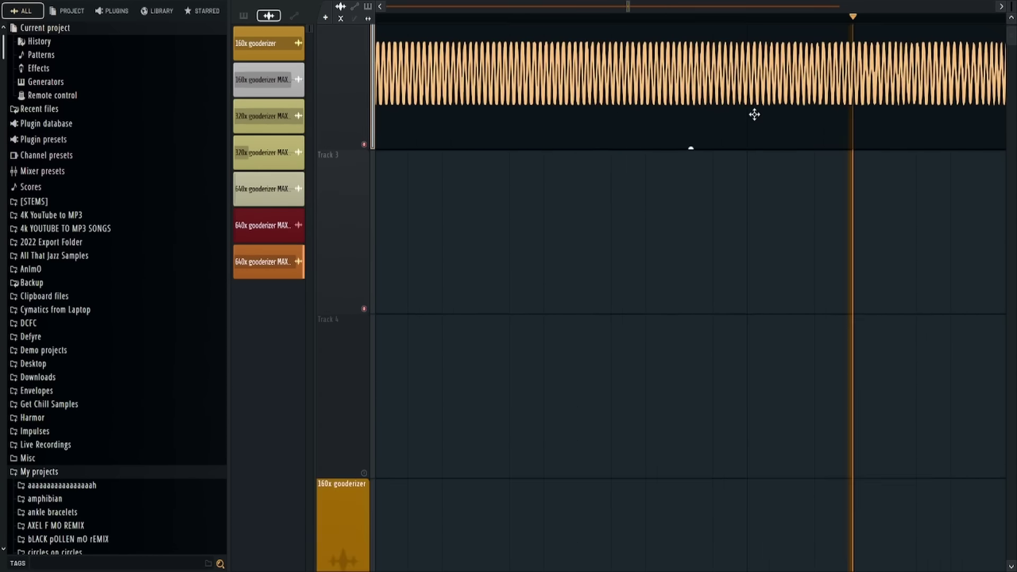
pyautogui.scroll(-1, 710, 109)
pyautogui.scroll(-3, 793, 87)
pyautogui.scroll(2, 710, 79)
pyautogui.scroll(2, 642, 332)
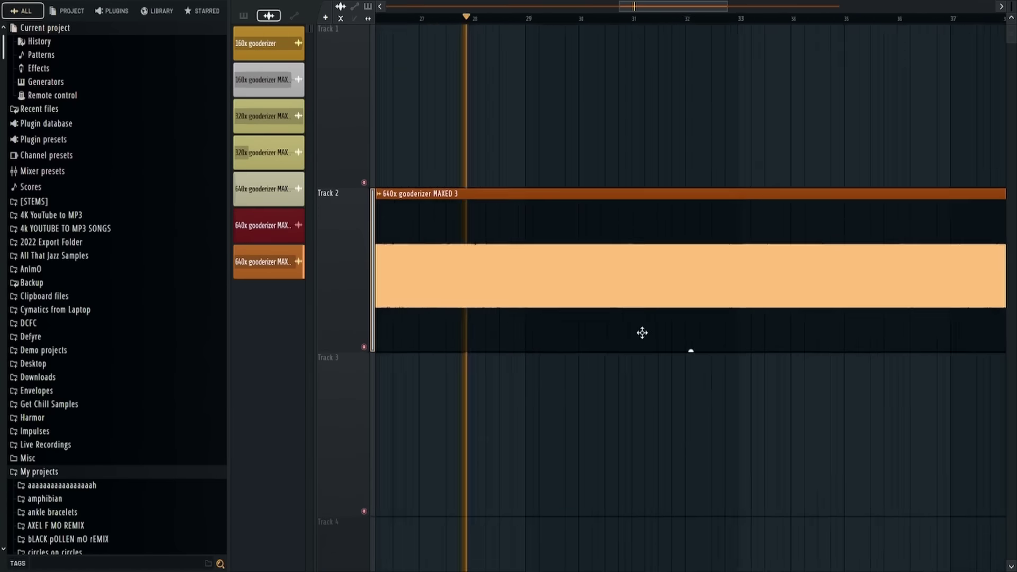
pyautogui.scroll(3, 642, 333)
pyautogui.scroll(-1, 1012, 77)
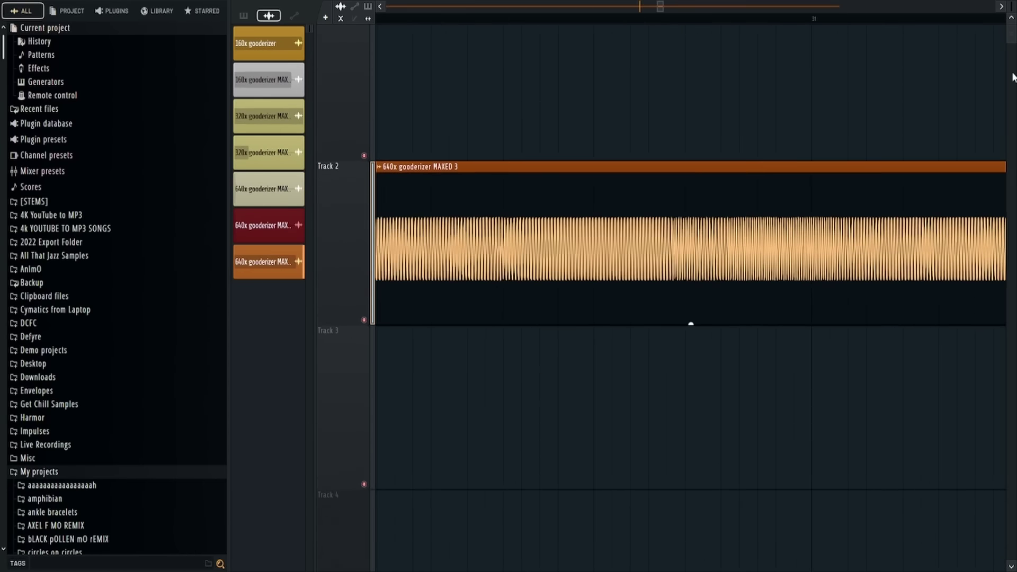
pyautogui.scroll(-3, 413, 131)
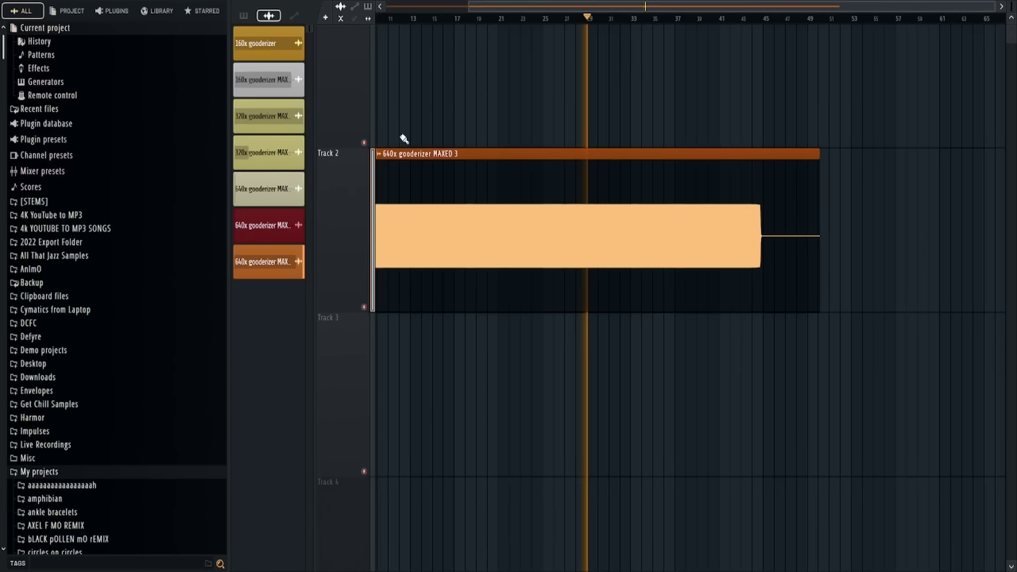
# Follow the playback of the 640x gooderizer MAXED 3 clip and examine its waveform shape between about bars 30 and 35
pyautogui.scroll(4, 617, 199)
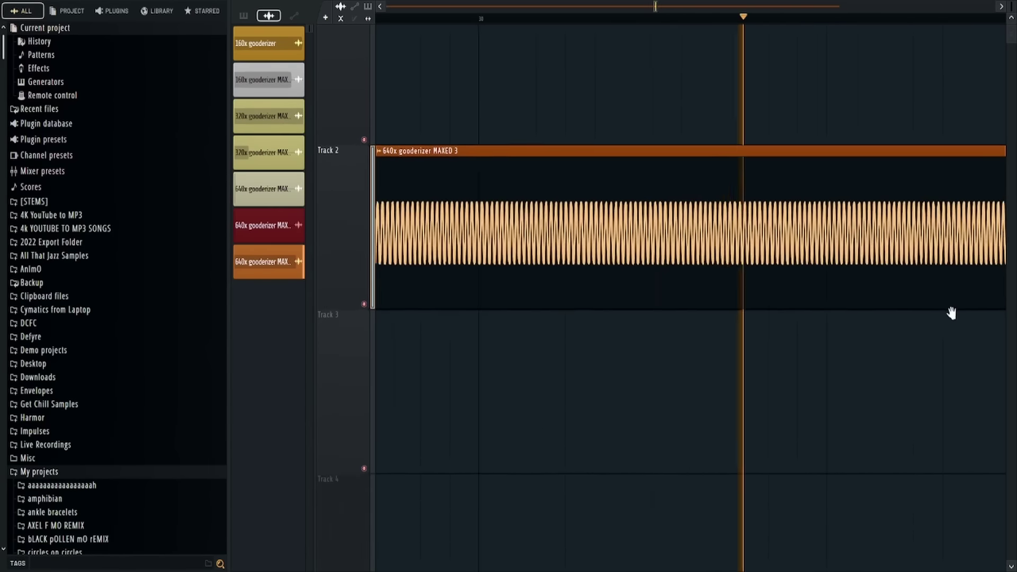
pyautogui.scroll(-1, 951, 311)
pyautogui.press('space')
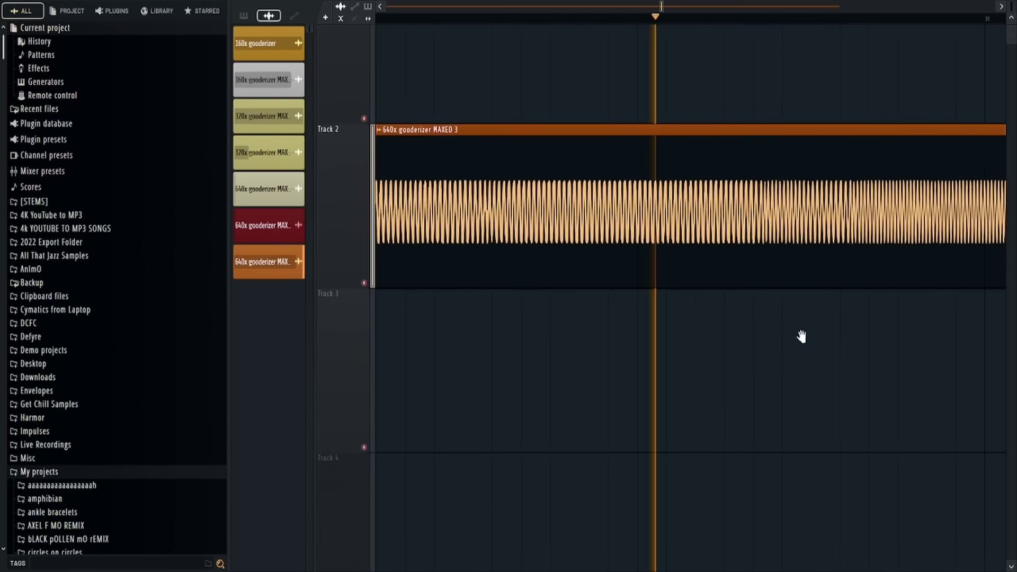
pyautogui.moveTo(800, 336); pyautogui.dragTo(409, 339)
pyautogui.scroll(-1, 297, 331)
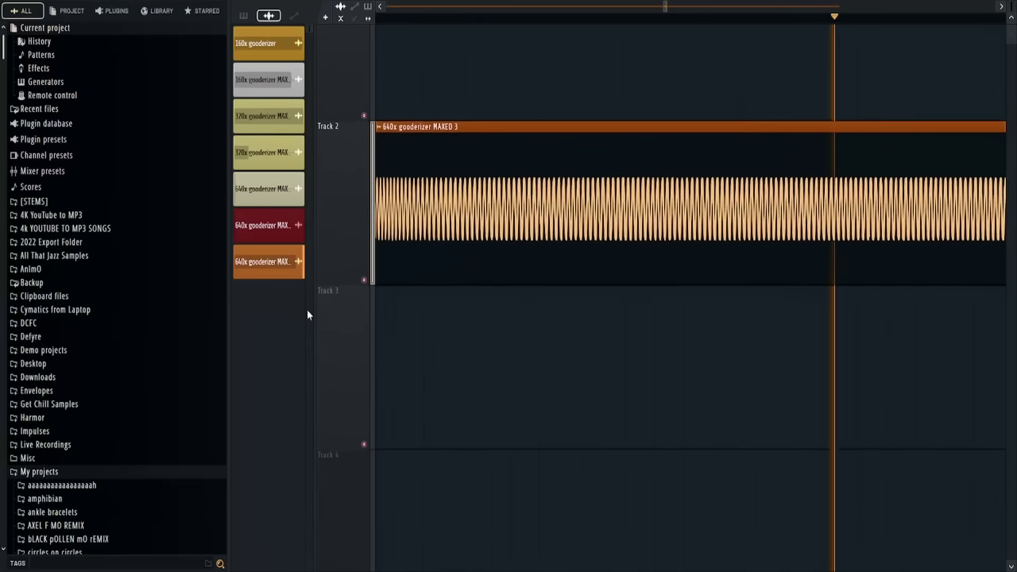
pyautogui.scroll(-2, 563, 280)
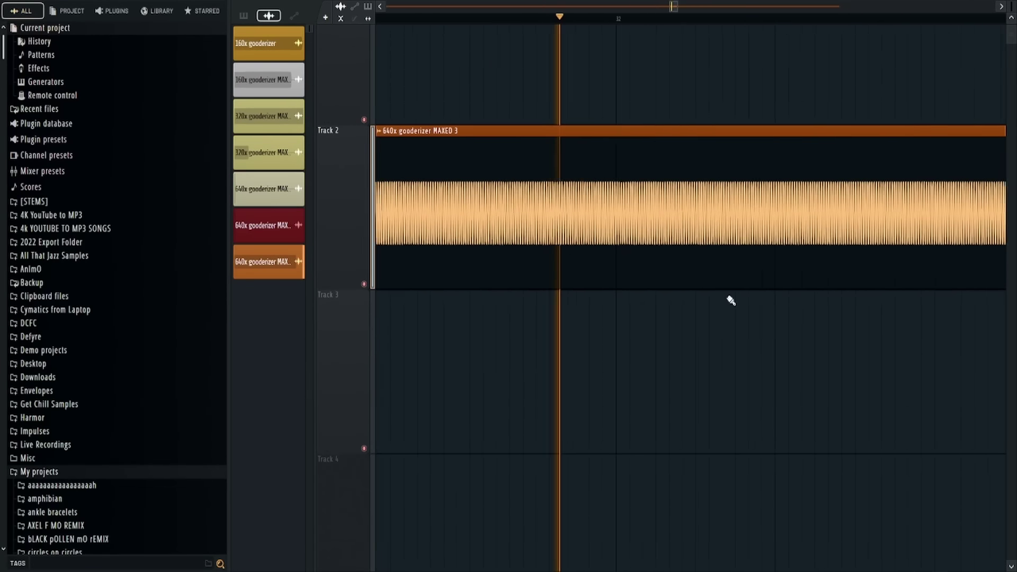
pyautogui.scroll(4, 459, 351)
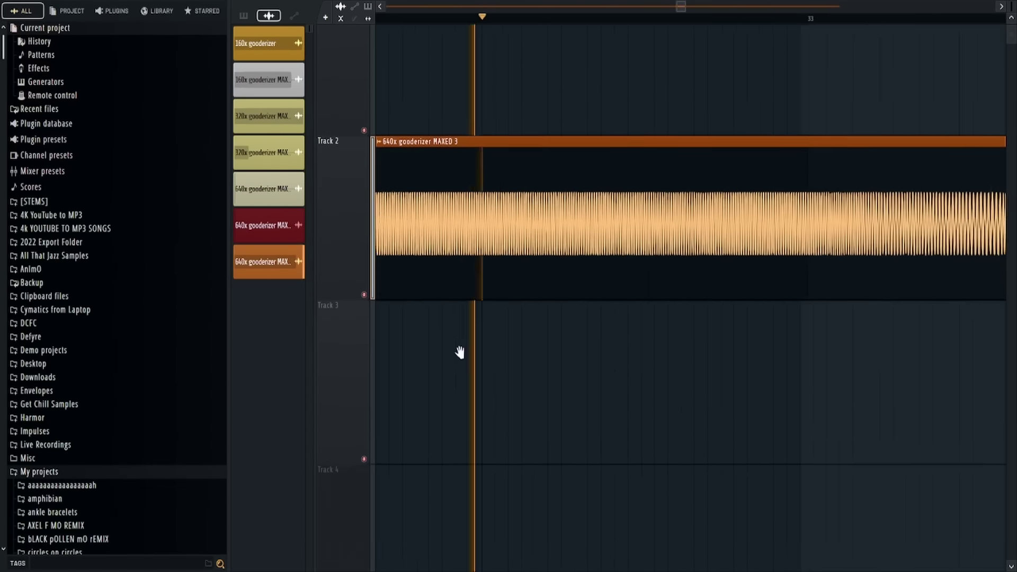
pyautogui.scroll(4, 529, 320)
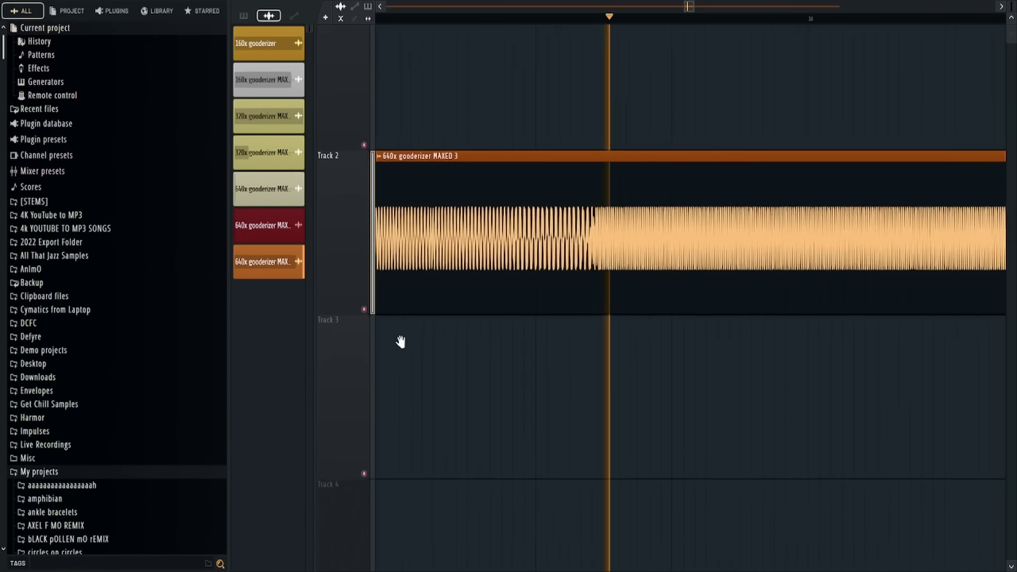
pyautogui.scroll(-3, 399, 340)
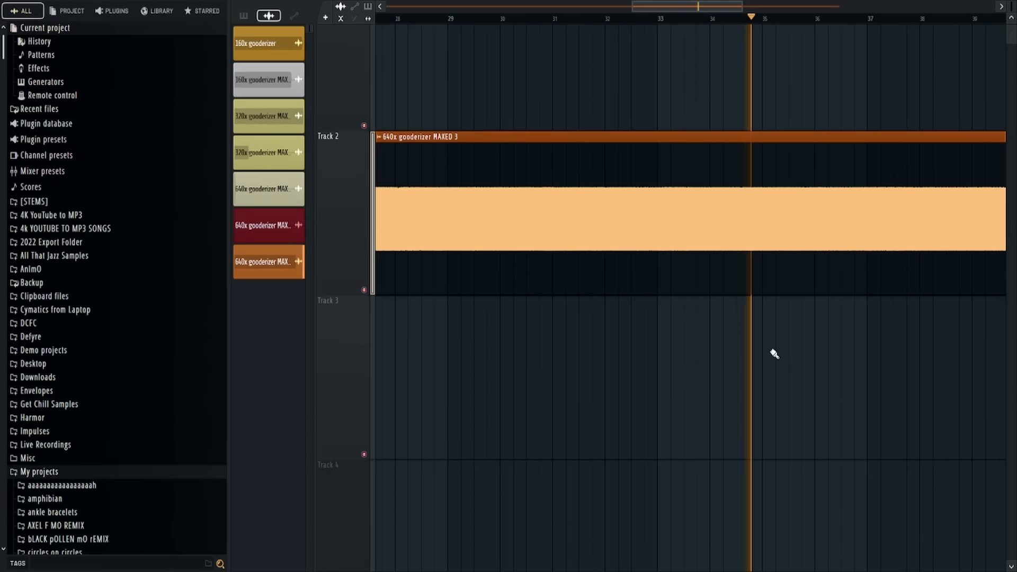
pyautogui.scroll(4, 774, 351)
# Examine the closing part of the 640x gooderizer MAXED 3 waveform, from about bar 39 to bar 44
pyautogui.scroll(-3, 830, 332)
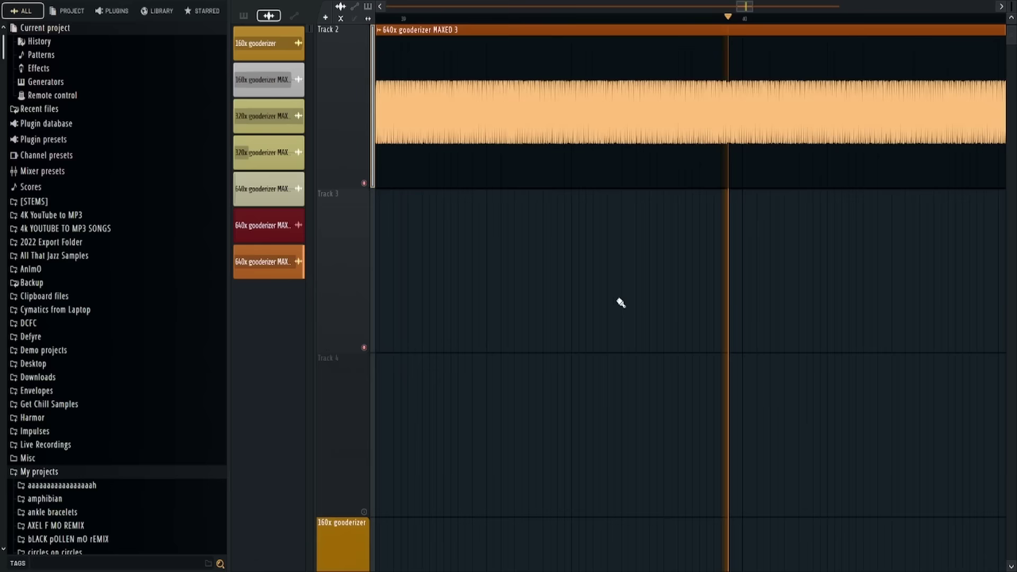
pyautogui.keyDown('ctrl'); pyautogui.scroll(-2, 619, 289); pyautogui.keyUp('ctrl')
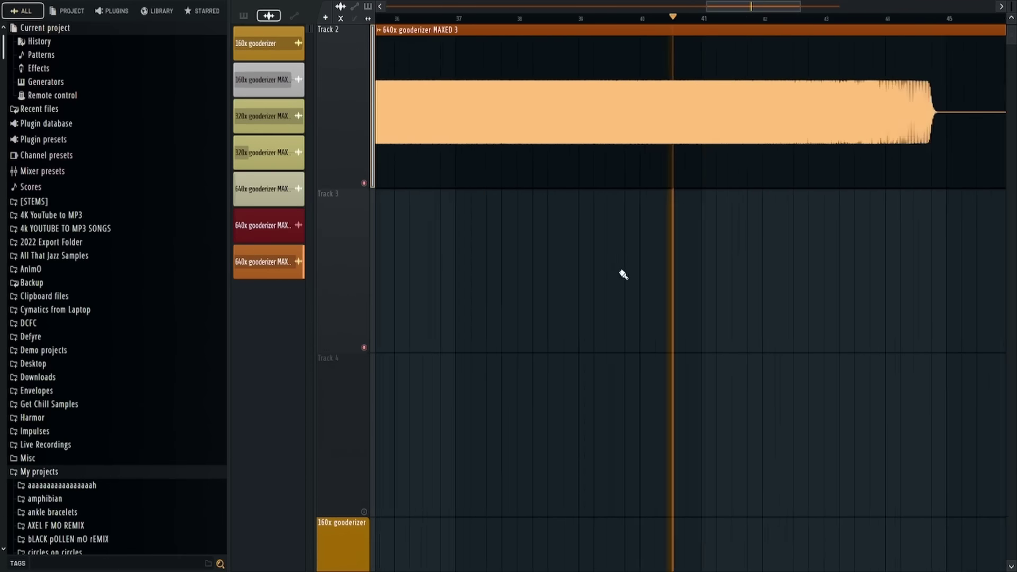
pyautogui.keyDown('ctrl'); pyautogui.scroll(3, 847, 175); pyautogui.keyUp('ctrl')
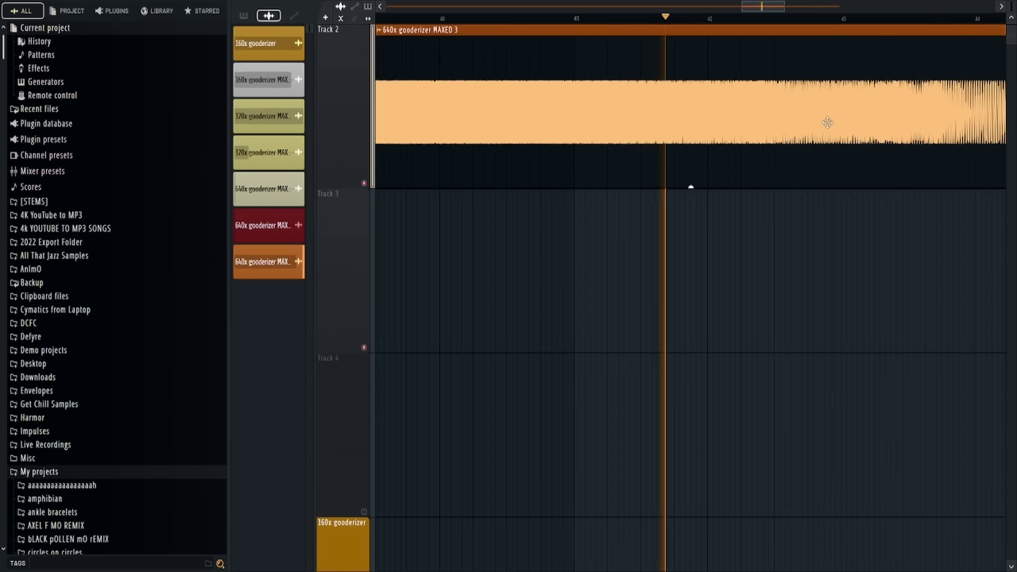
pyautogui.moveTo(878, 211)
pyautogui.mouseDown()
pyautogui.moveTo(713, 233)
pyautogui.moveTo(697, 225)
pyautogui.mouseUp()
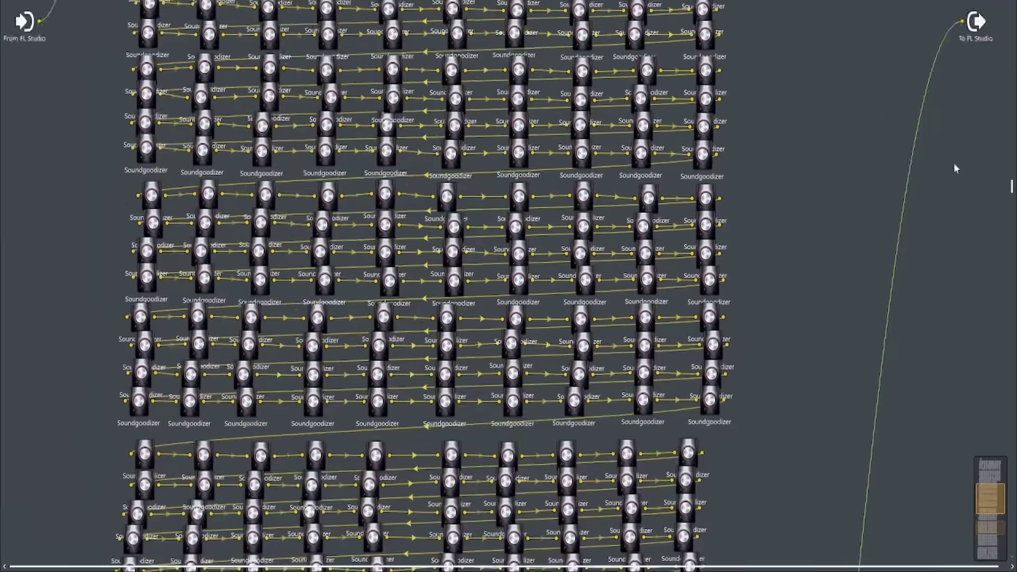
# Add a column of unconnected Soundgoodizers in the empty space below the last row of the existing Patcher chain
pyautogui.scroll(-15, 826, 212)
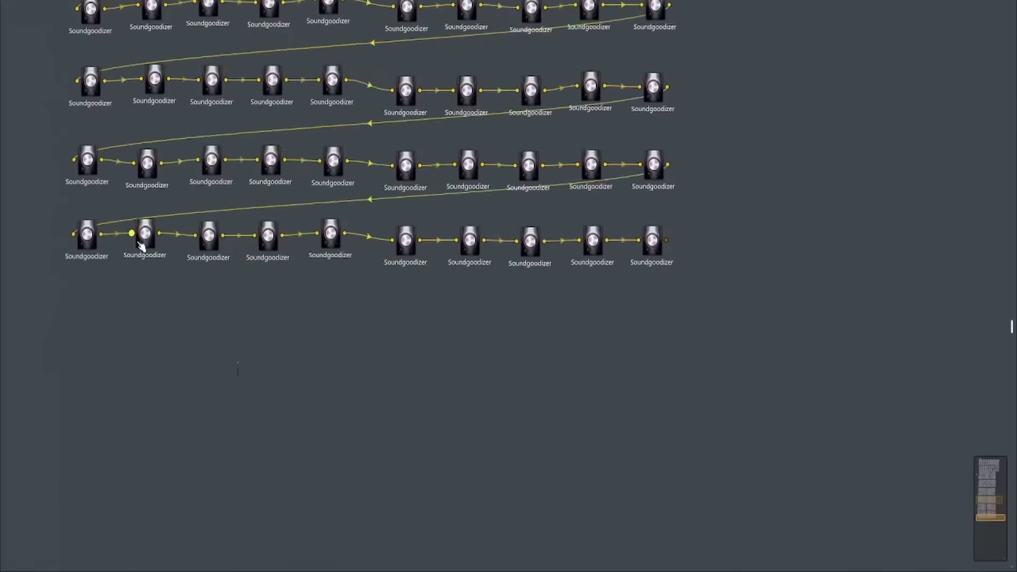
pyautogui.scroll(-10, 141, 246)
pyautogui.rightClick(79, 408)
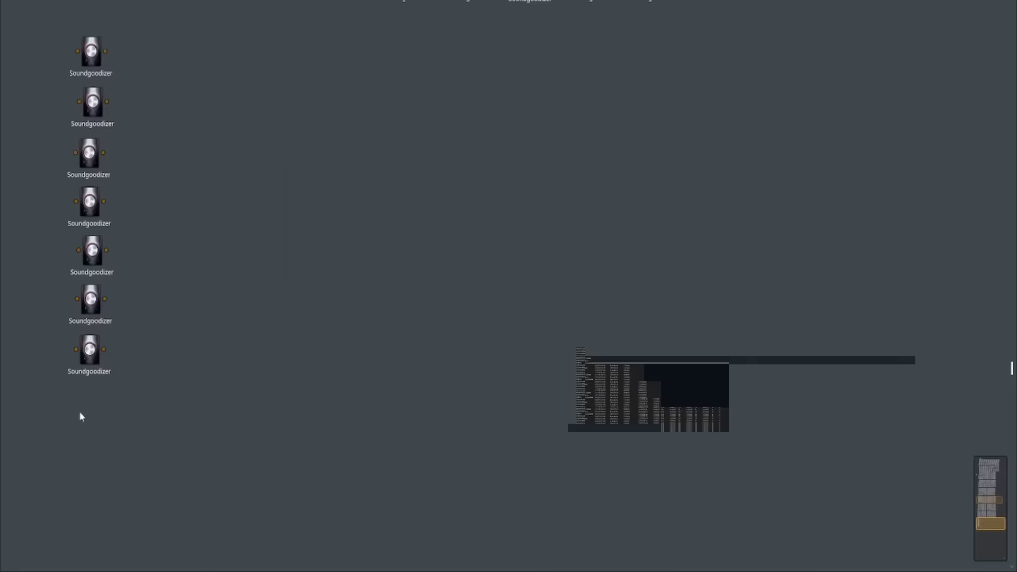
pyautogui.scroll(-3, 80, 415)
pyautogui.rightClick(90, 301)
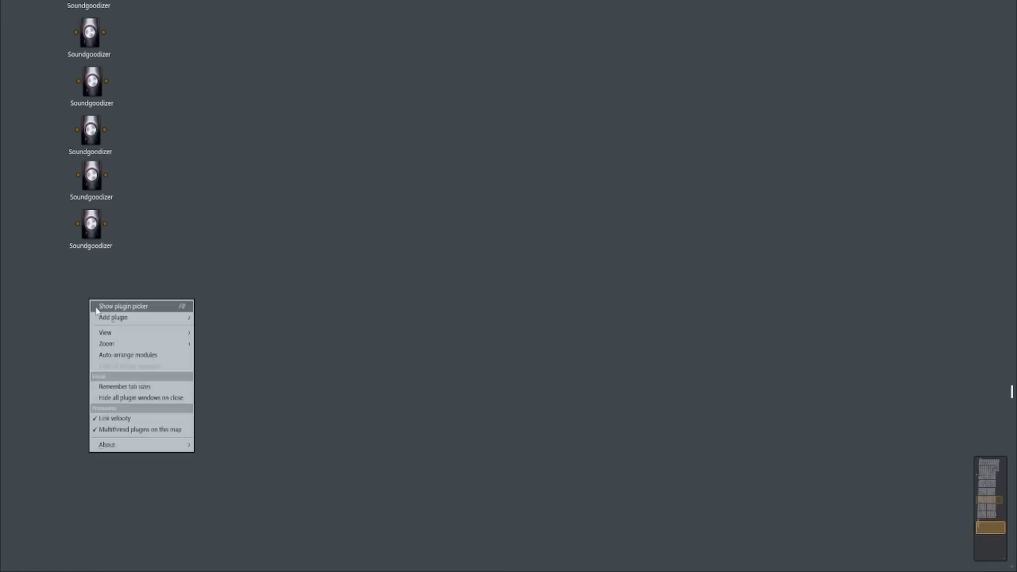
pyautogui.click(96, 309)
# Add more Soundgoodizers beside the new column, arranging them in two adjacent blocks with five modules per row
pyautogui.scroll(5, 159, 265)
pyautogui.click(237, 127)
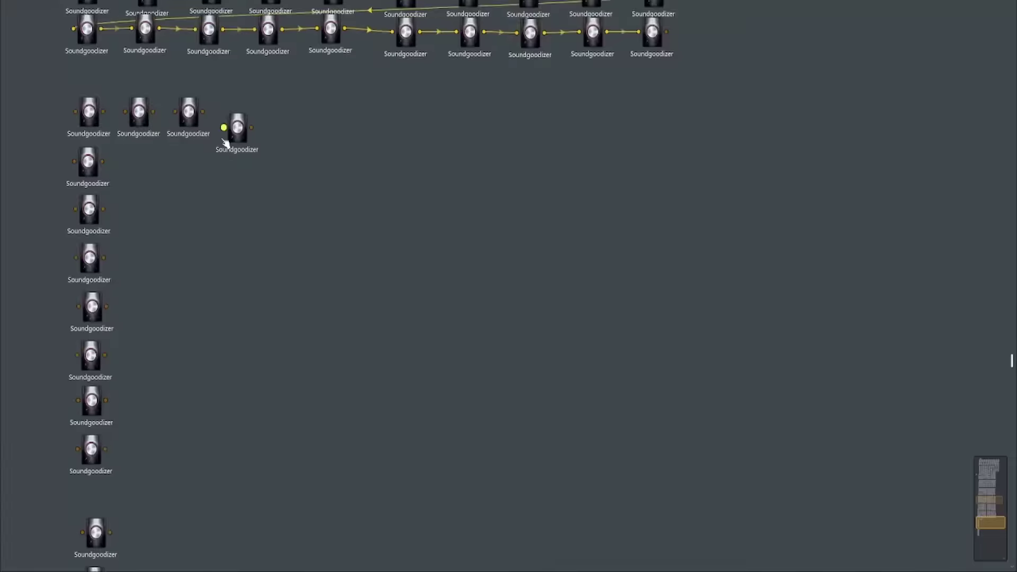
pyautogui.rightClick(463, 120)
pyautogui.click(481, 125)
pyautogui.rightClick(351, 154)
pyautogui.click(372, 167)
pyautogui.scroll(-3, 370, 265)
pyautogui.moveTo(266, 199); pyautogui.dragTo(406, 174)
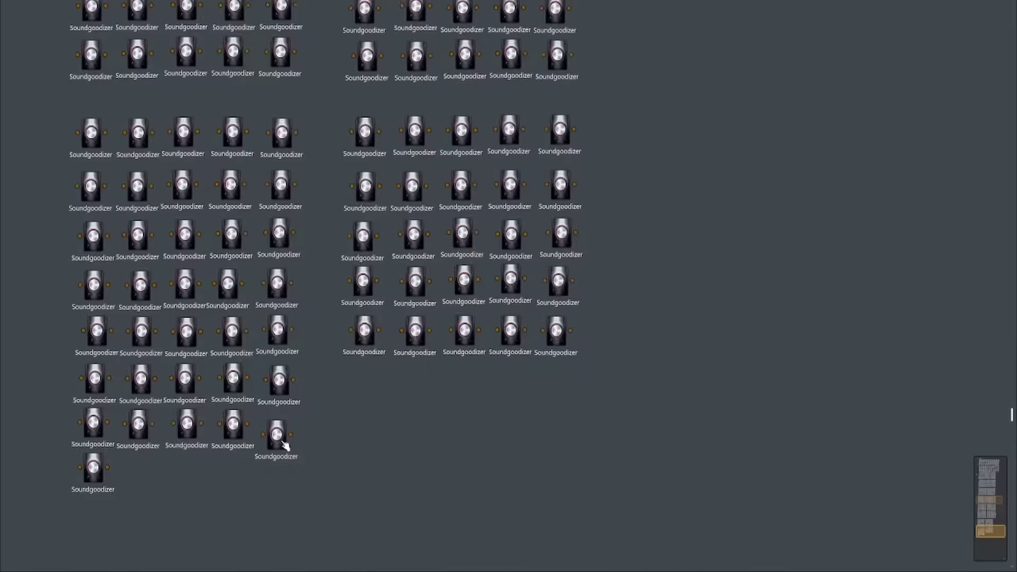
pyautogui.rightClick(233, 469)
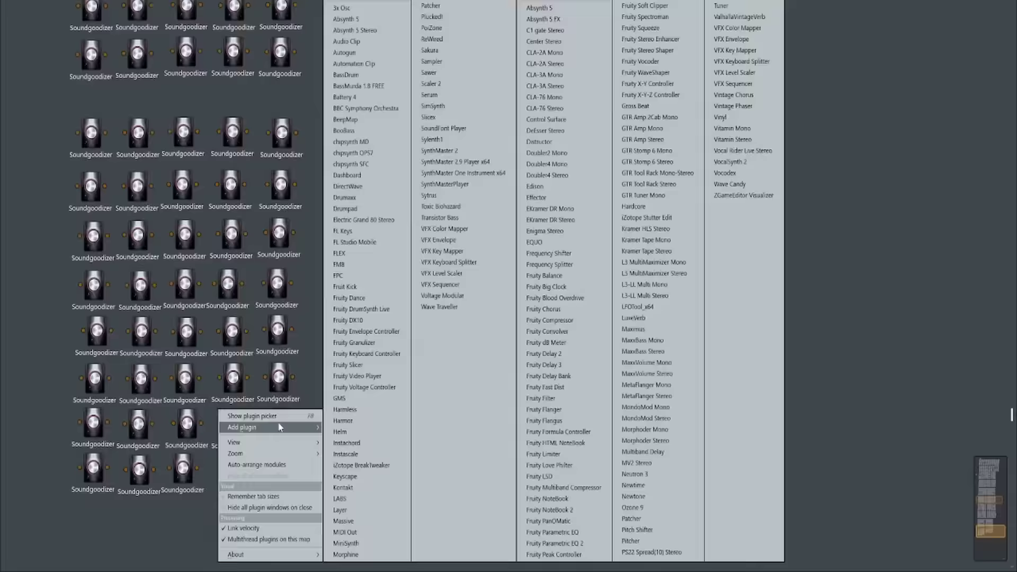
pyautogui.click(702, 132)
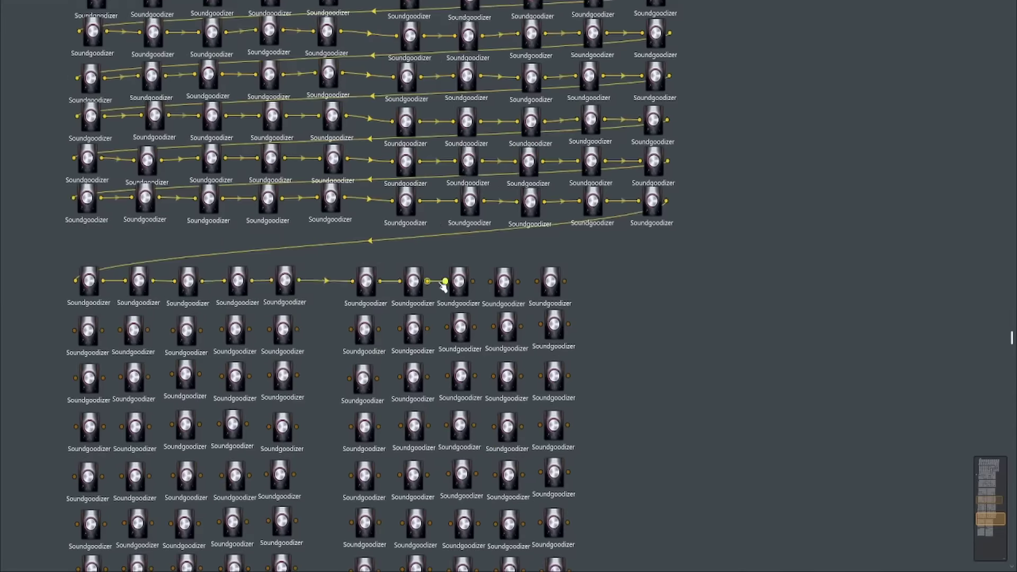
# Wire the new Soundgoodizers in series, row after row through to the FL Studio output, and turn their knobs up to maximum
pyautogui.scroll(-3, 444, 286)
pyautogui.moveTo(154, 350); pyautogui.dragTo(170, 353)
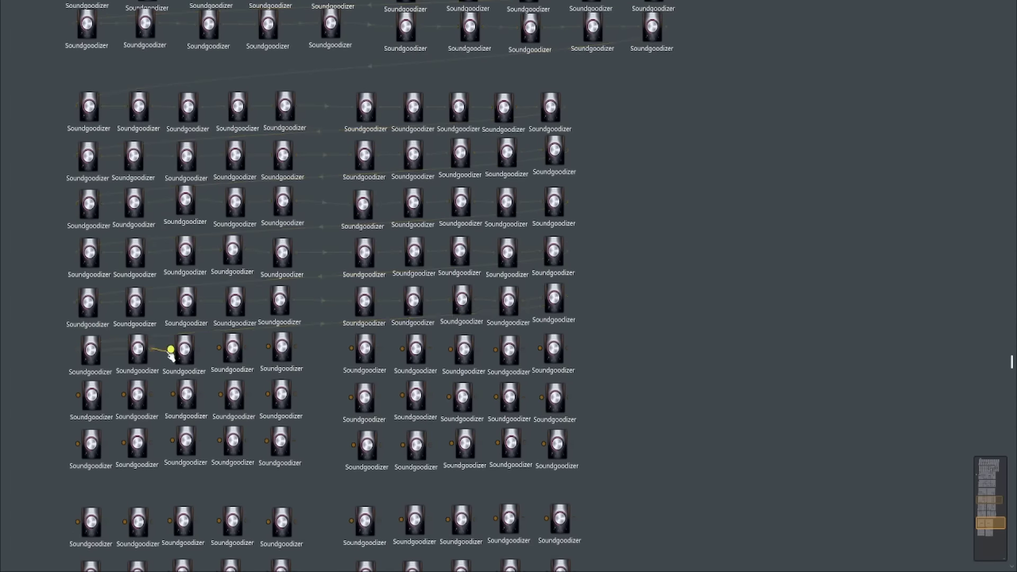
pyautogui.scroll(-7, 318, 286)
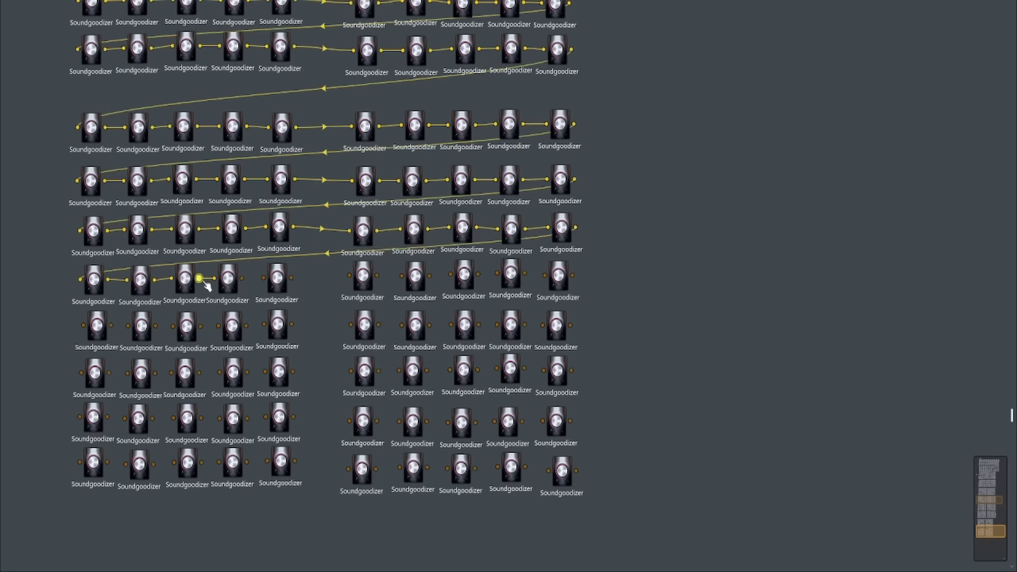
pyautogui.moveTo(429, 325); pyautogui.dragTo(462, 325)
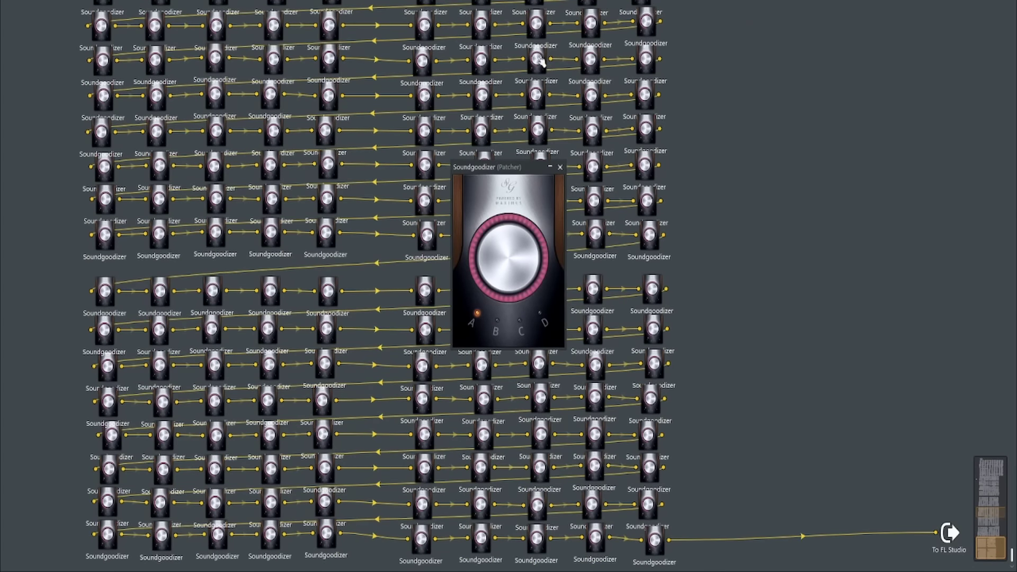
pyautogui.scroll(-1, 569, 111)
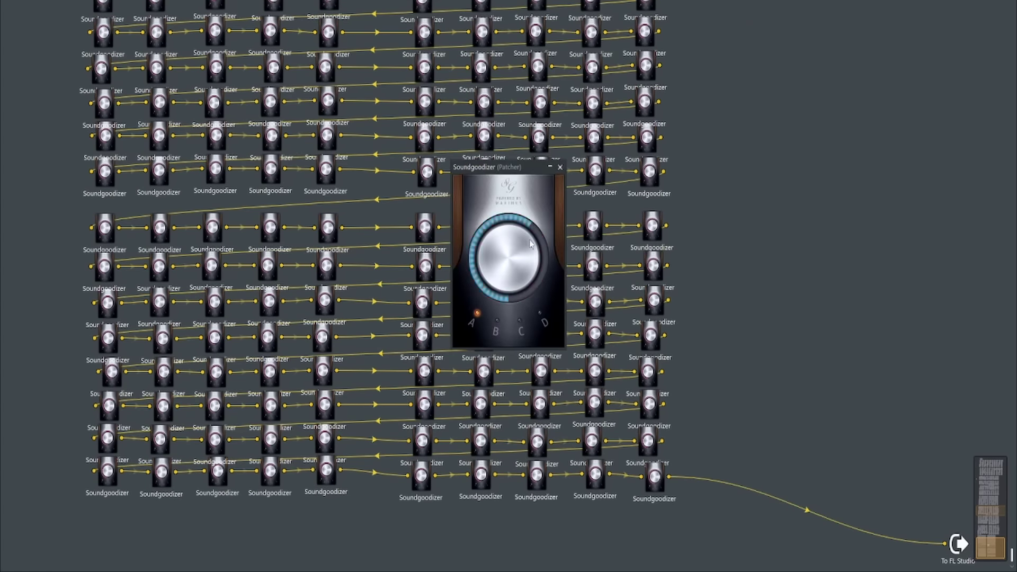
pyautogui.click(490, 239)
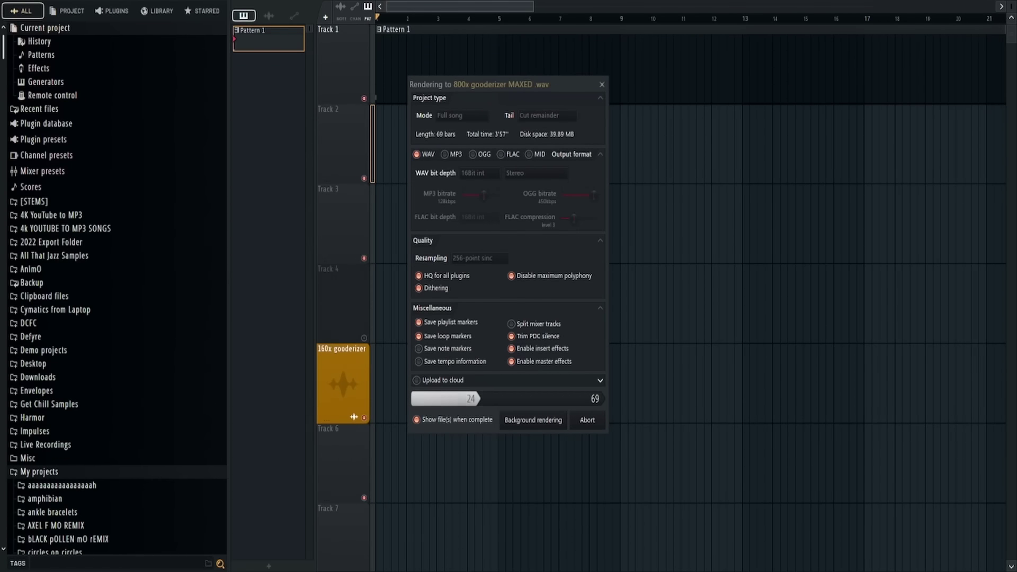
# Check the computer's memory usage in Task Manager during the 800x gooderizer MAXED render
pyautogui.hotkey('ctrl', 'shift', 'Escape')
pyautogui.click(466, 102)
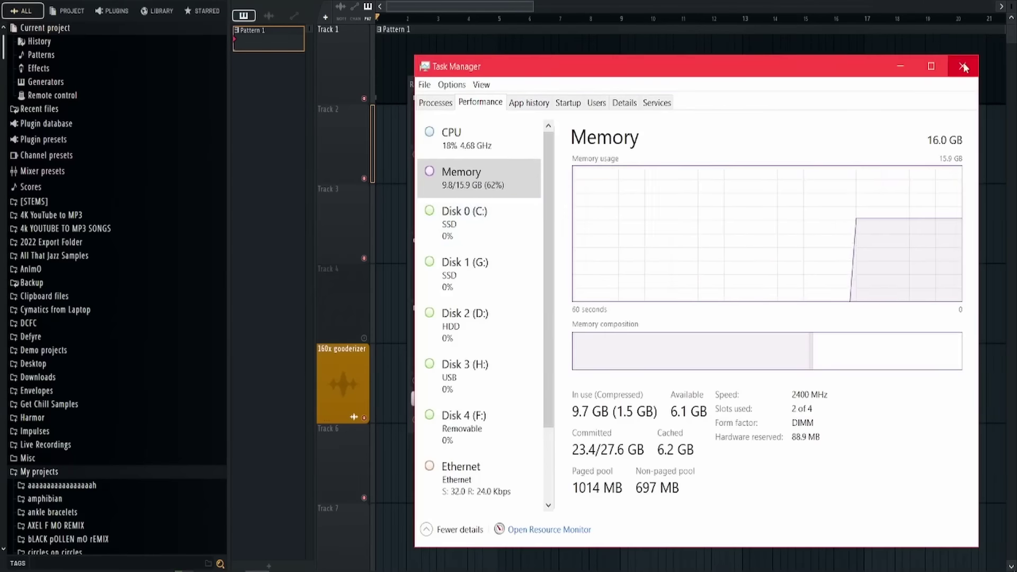
pyautogui.hotkey('alt', 'F4')
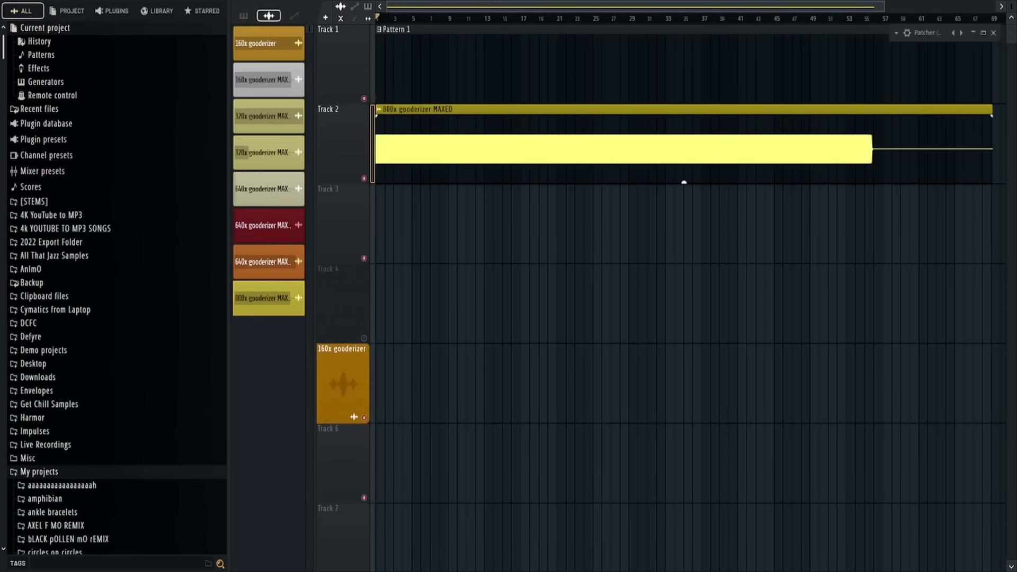
# Play the rendered 800x gooderizer MAXED clip and examine its waveform up close around bars 3 to 4
pyautogui.press('space')
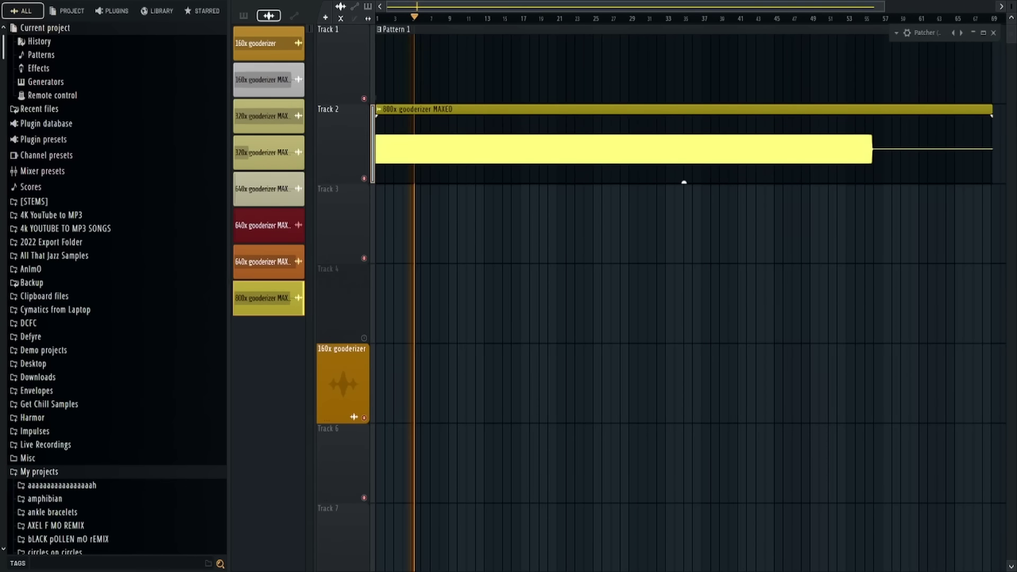
pyautogui.scroll(5, 567, 190)
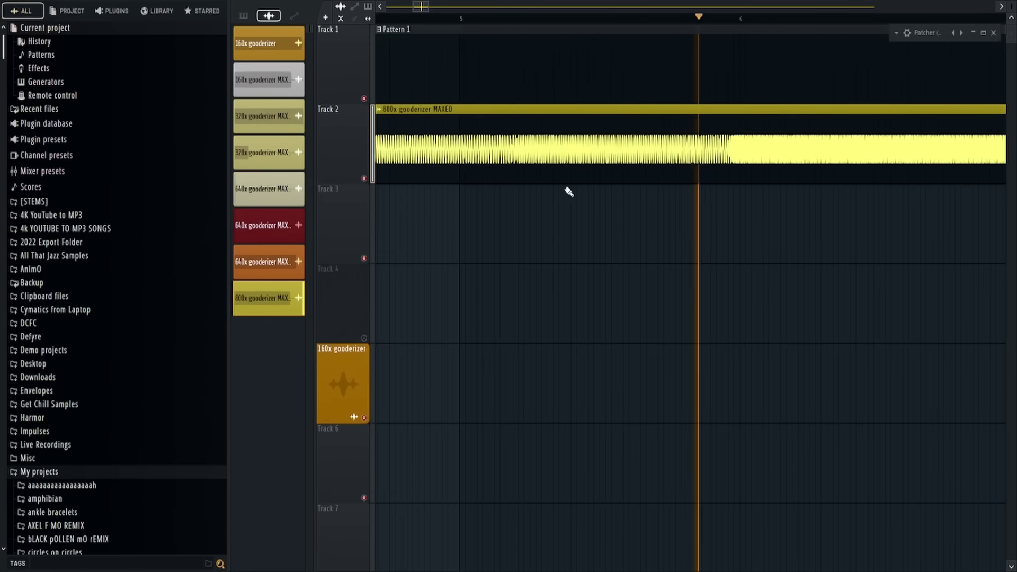
pyautogui.scroll(5, 595, 177)
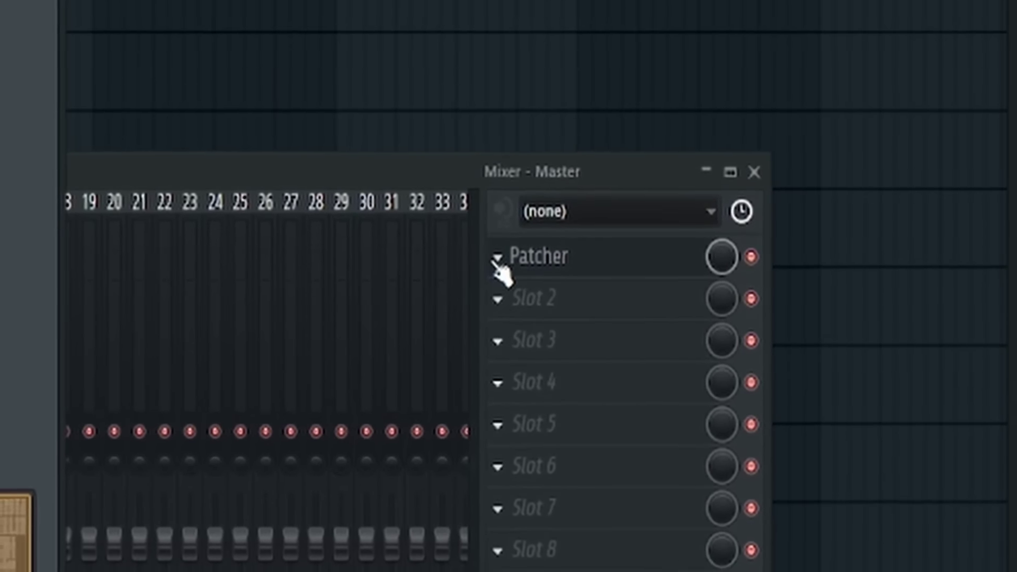
# Save the Patcher setup on the Master track as a preset named Soundgoodizer x800
pyautogui.click(791, 150)
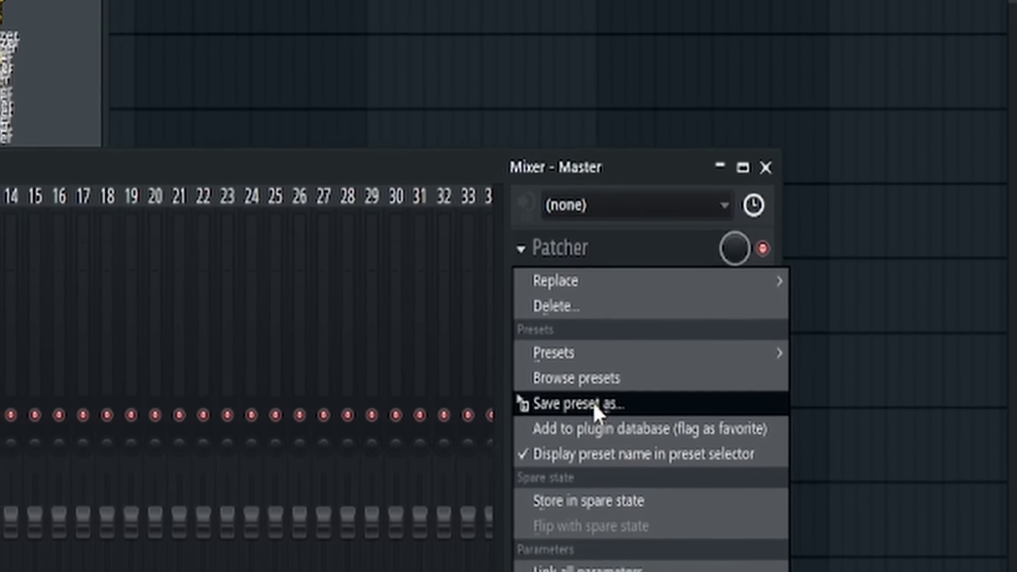
pyautogui.click(596, 411)
pyautogui.write('Soundgoodizer x')
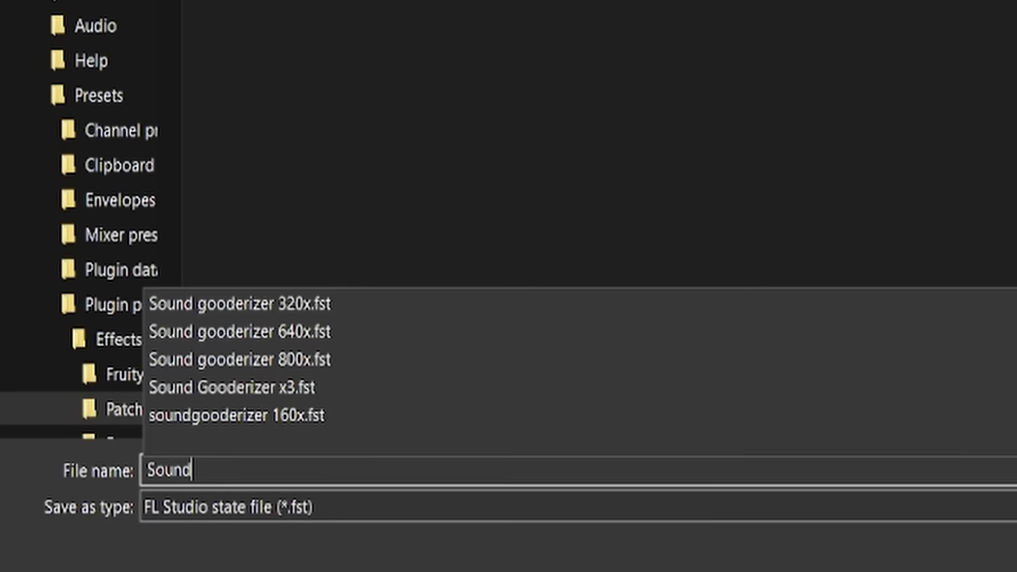
pyautogui.write('8')
pyautogui.press('Return')
# Load the Sound Gooderizer x3 preset into the Master track's Patchers and save the mixer track state as 3 by 10 soundgooderizers
pyautogui.moveTo(442, 125); pyautogui.dragTo(539, 259)
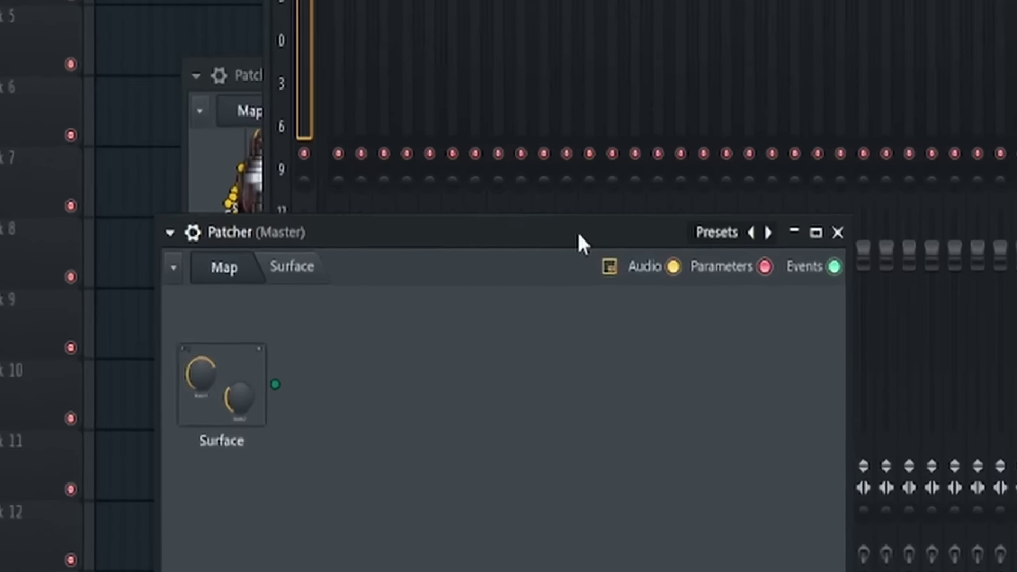
pyautogui.click(728, 233)
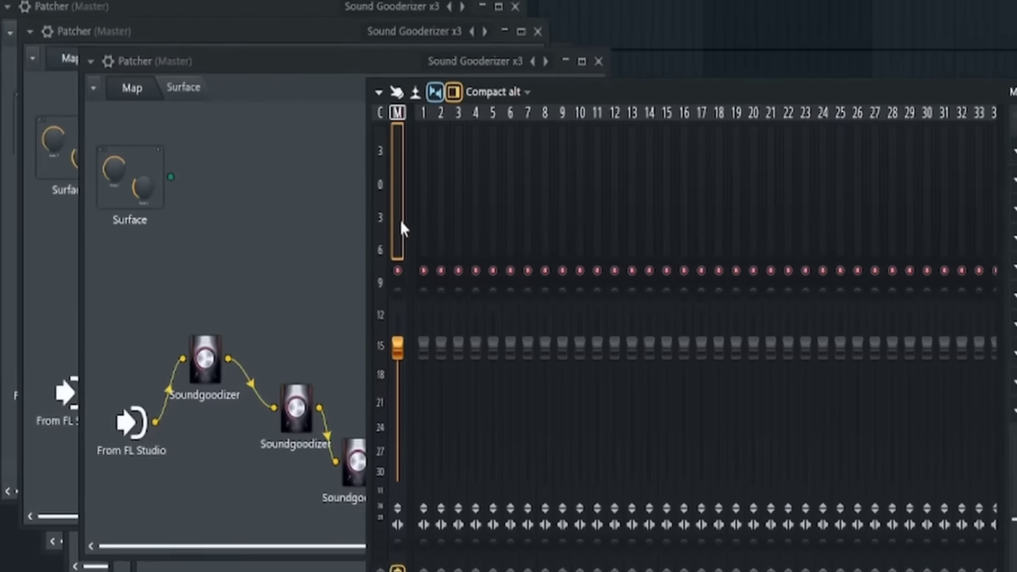
pyautogui.rightClick(437, 194)
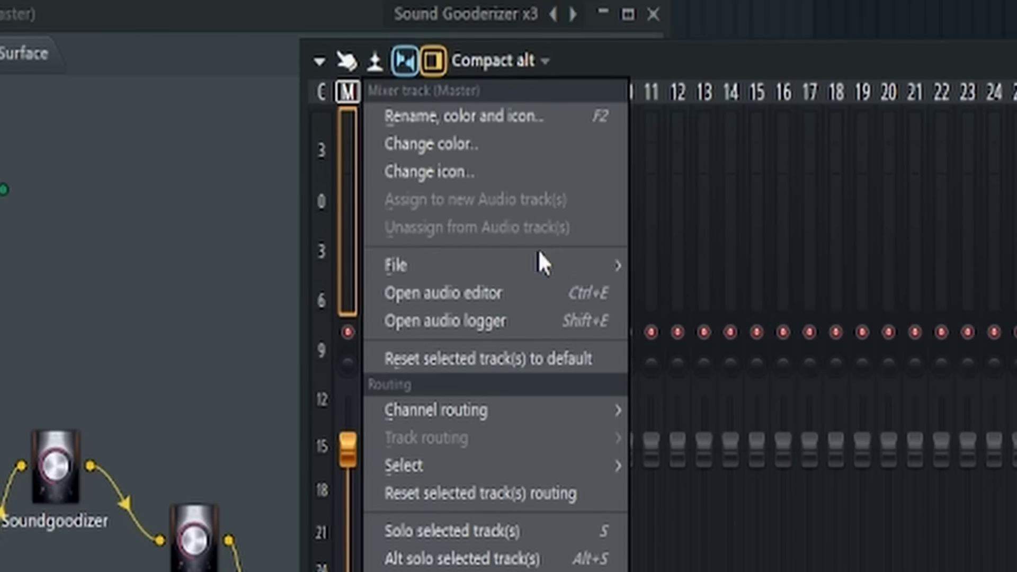
pyautogui.moveTo(538, 259)
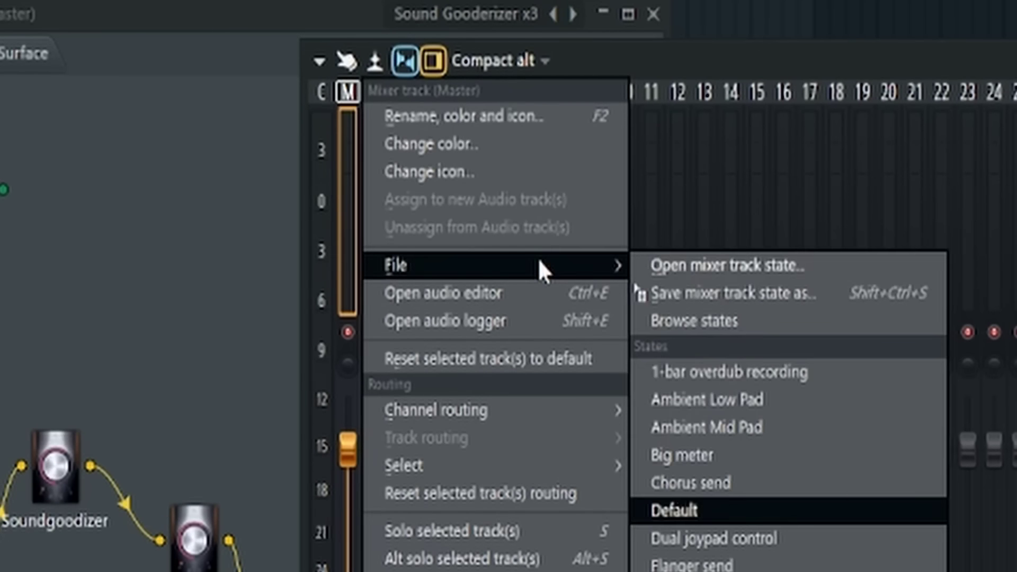
pyautogui.click(789, 303)
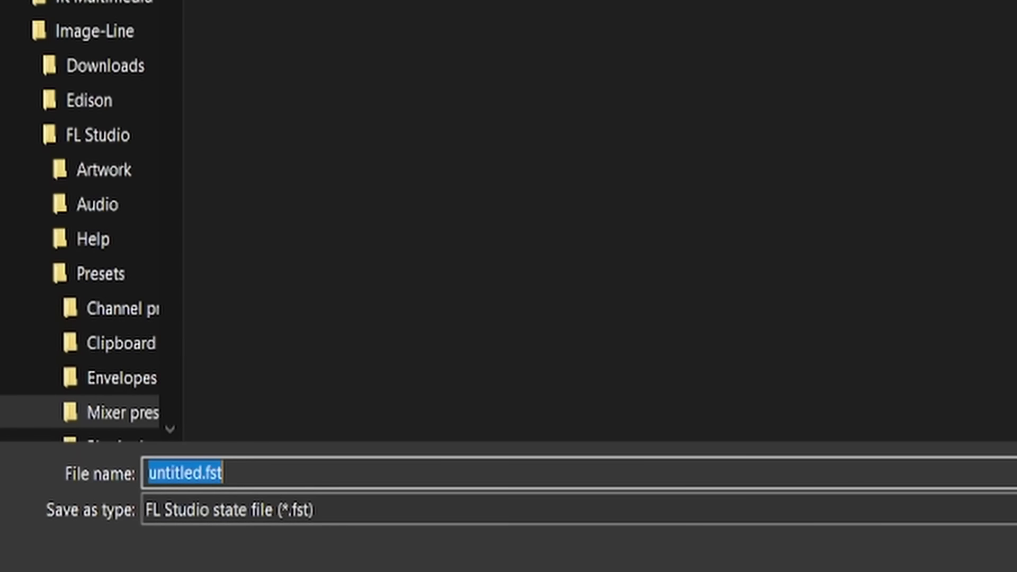
pyautogui.write('3')
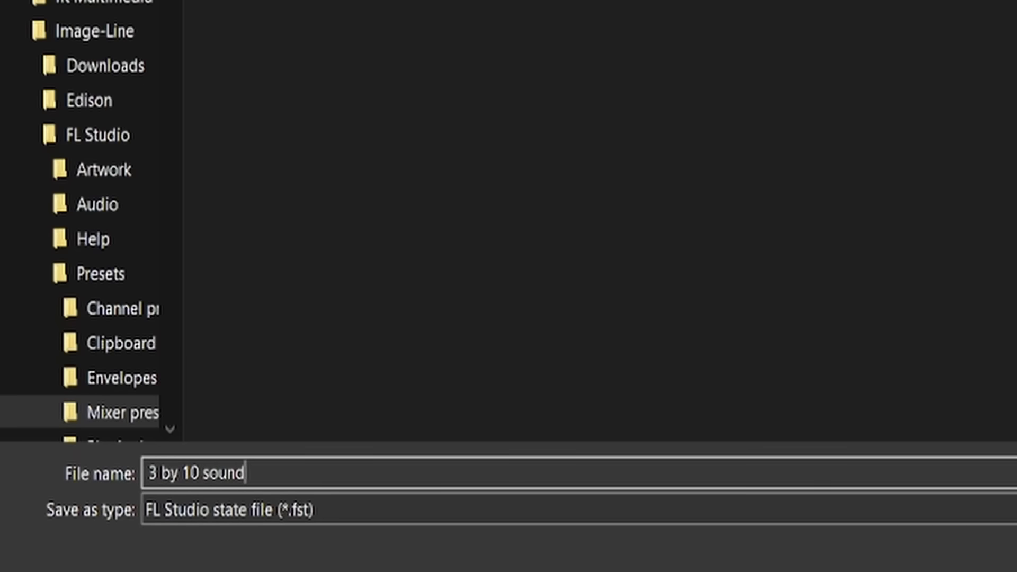
pyautogui.write('by 10 soundgooderizers')
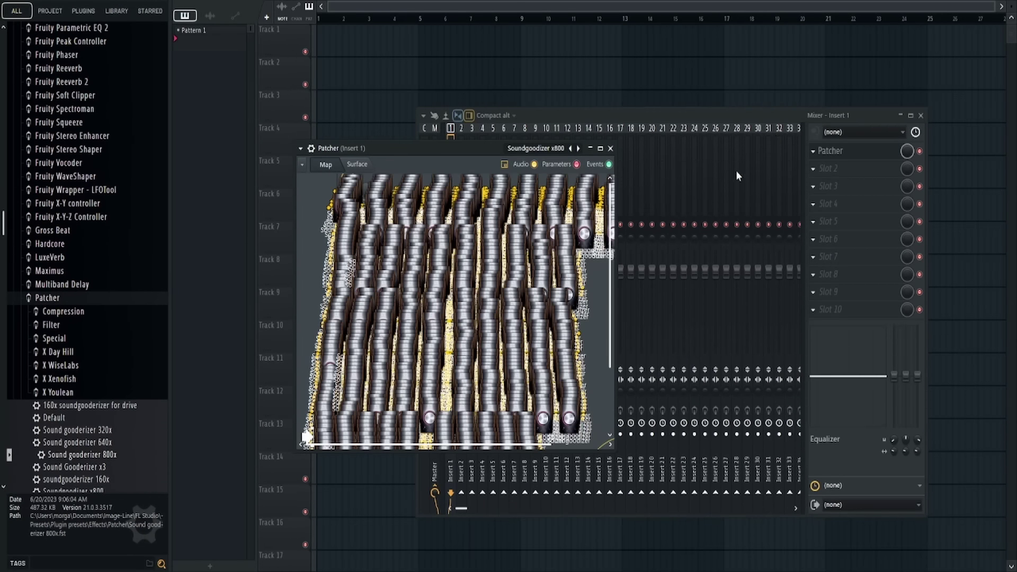
# Add a Patcher in slot 2 of Insert 1 and try to load the Soundgoodizer x800 preset, letting the program keep waiting
pyautogui.click(816, 168)
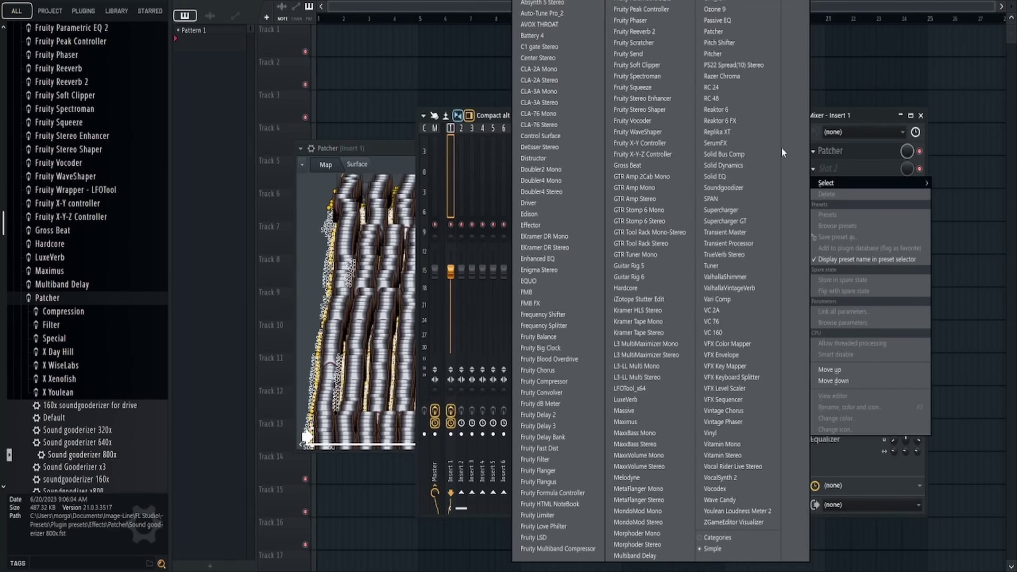
pyautogui.click(709, 29)
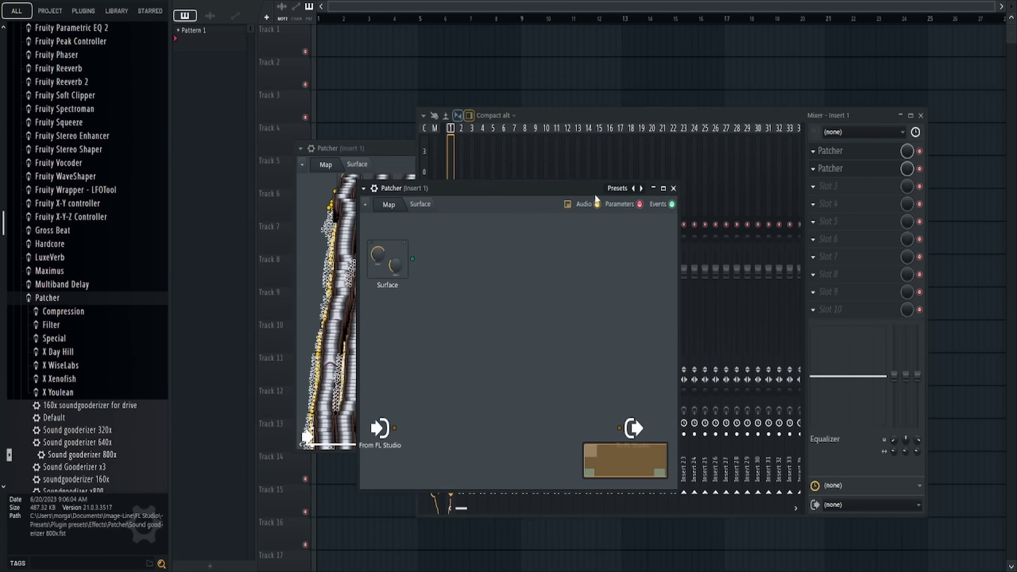
pyautogui.click(616, 189)
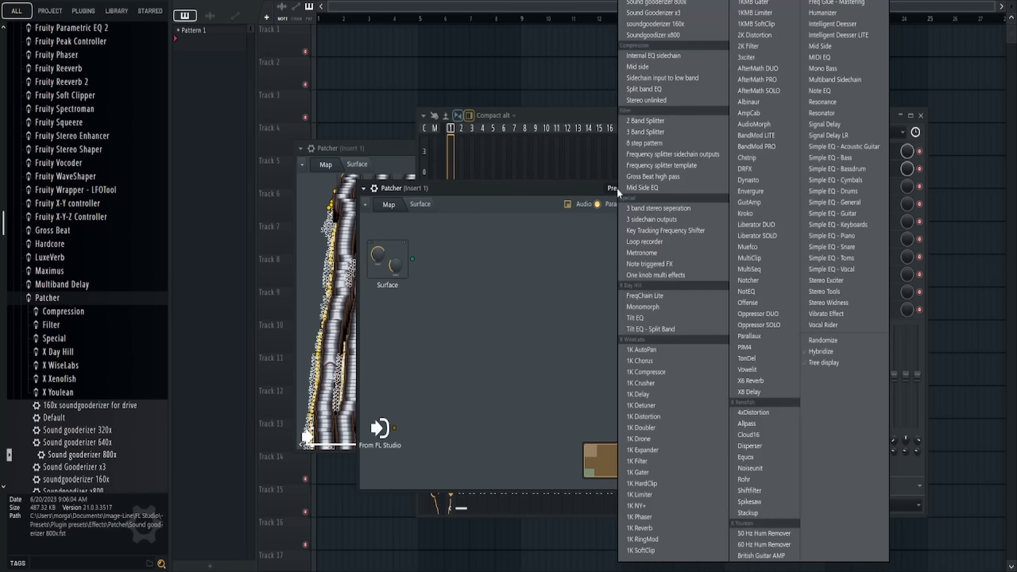
pyautogui.click(658, 36)
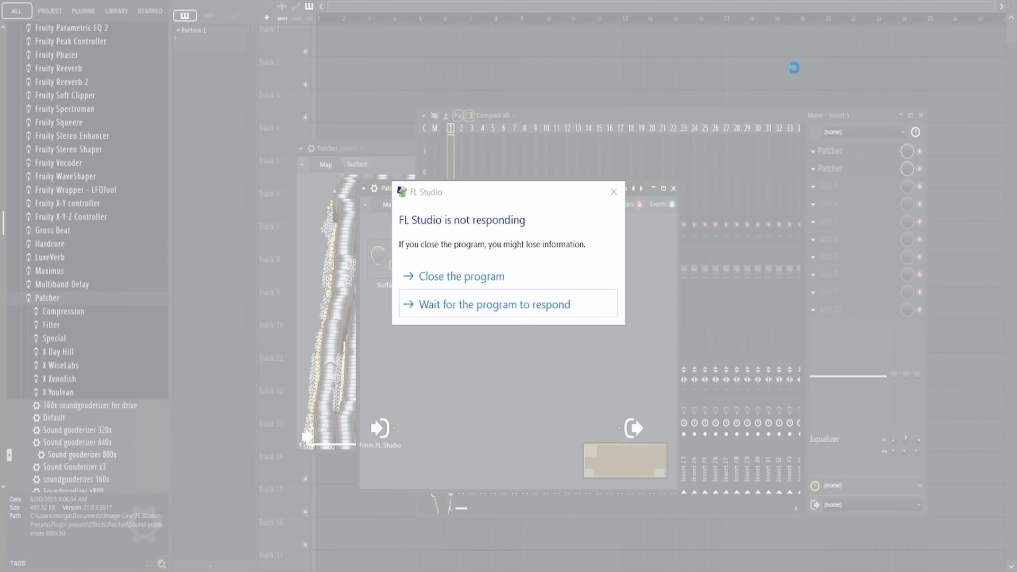
pyautogui.click(495, 306)
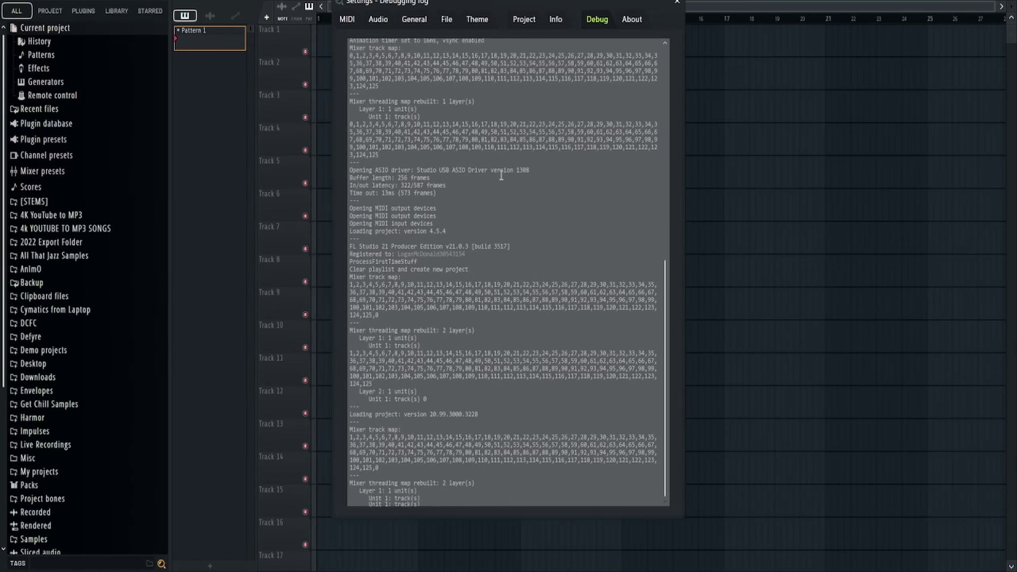
# Read through the debugging log in the settings and the Microsoft Office Alerts events in Event Viewer
pyautogui.scroll(-10, 498, 185)
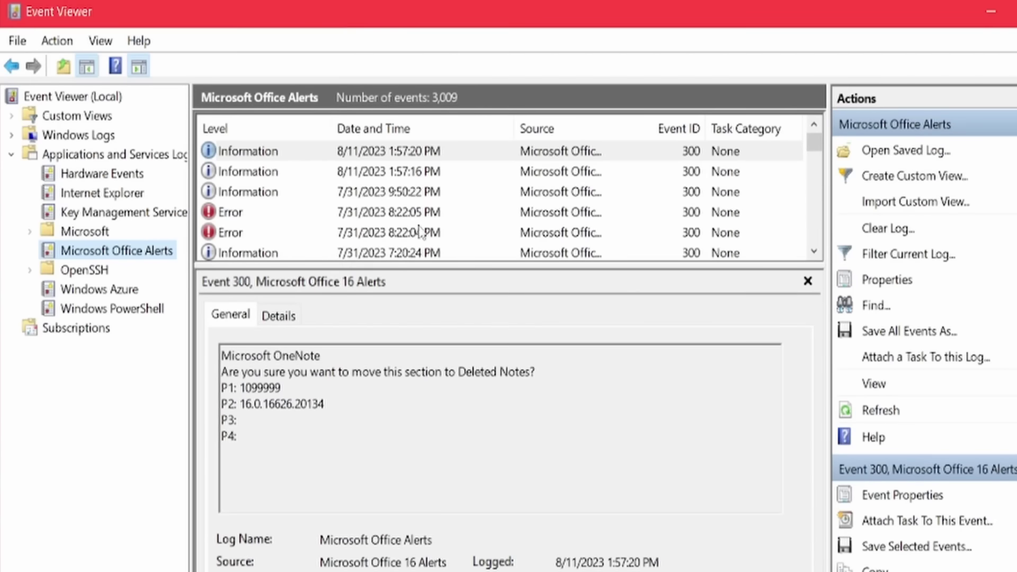
pyautogui.click(414, 237)
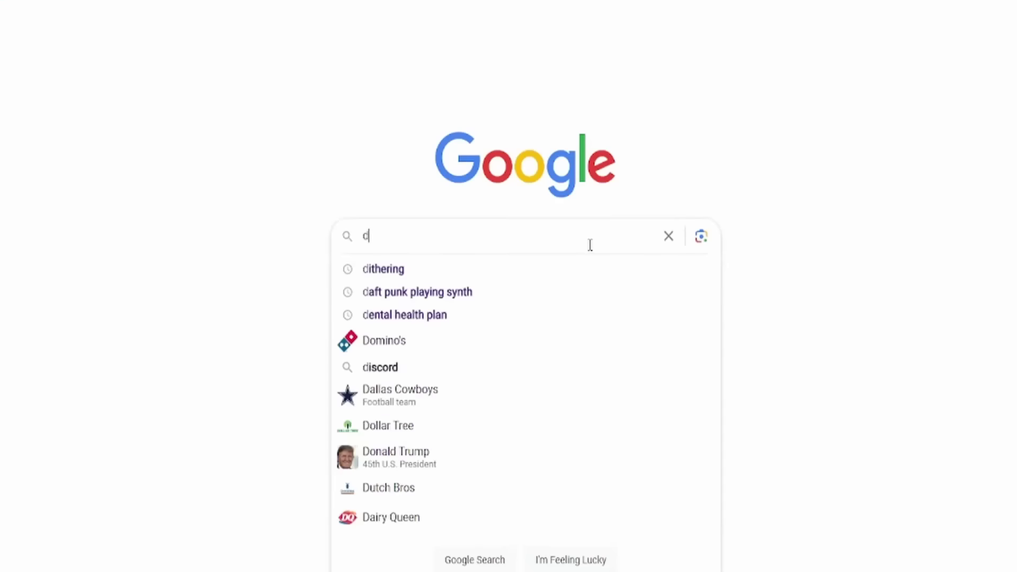
# Search Google about the crash and ask ChatGPT why Patcher crashes FL Studio 21 with more than roughly 1200 Soundgoodizer presets
pyautogui.write('yk wtf just happe')
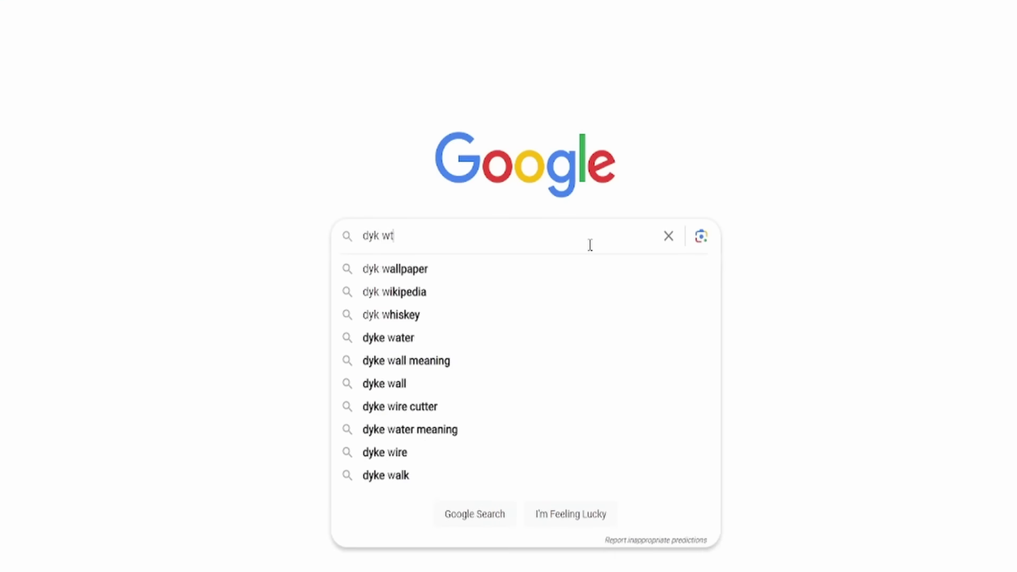
pyautogui.write('e')
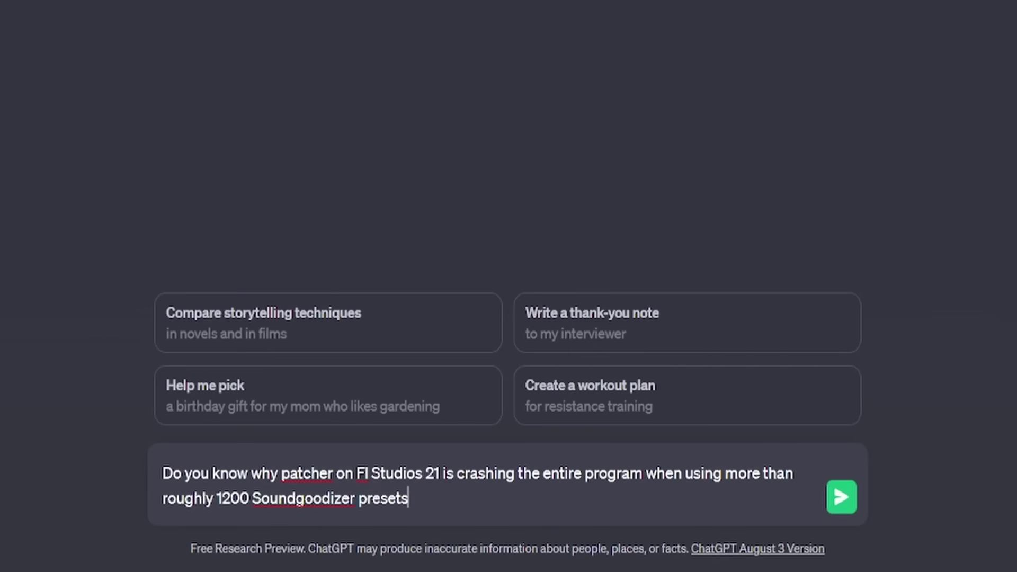
pyautogui.press('Return')
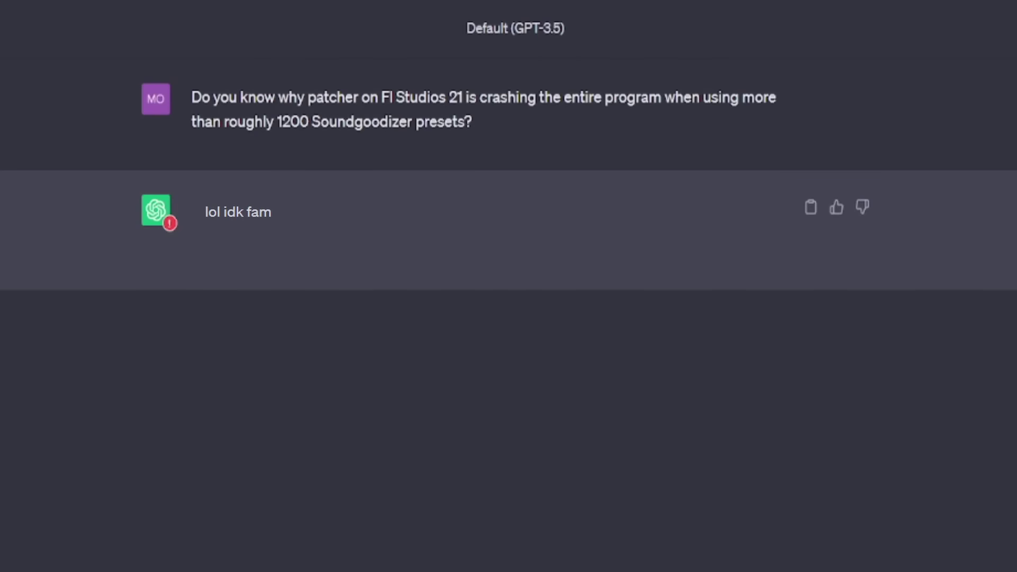
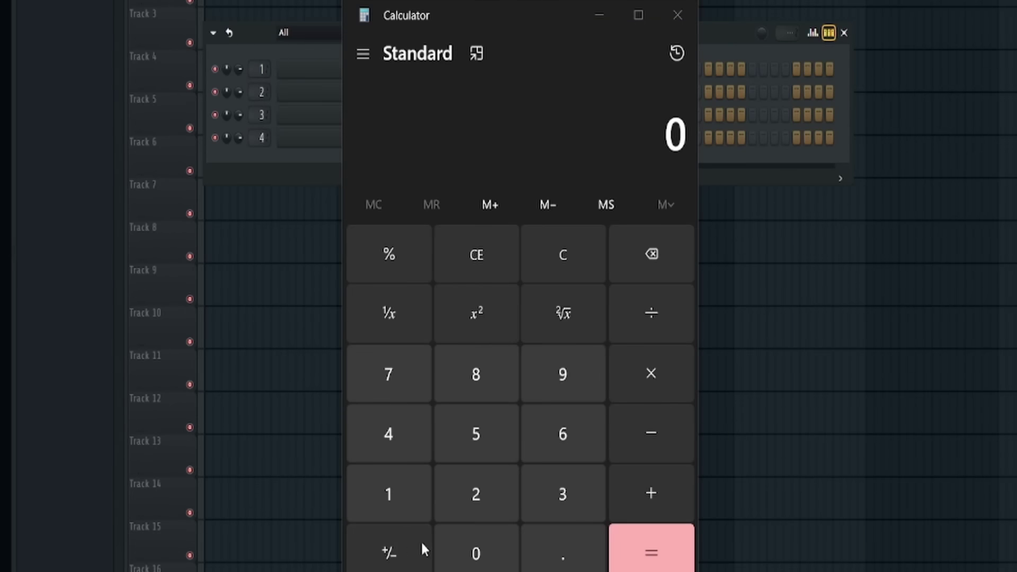
# Divide 100,000 by 1280 in the Calculator
pyautogui.click(408, 503)
pyautogui.doubleClick(484, 531)
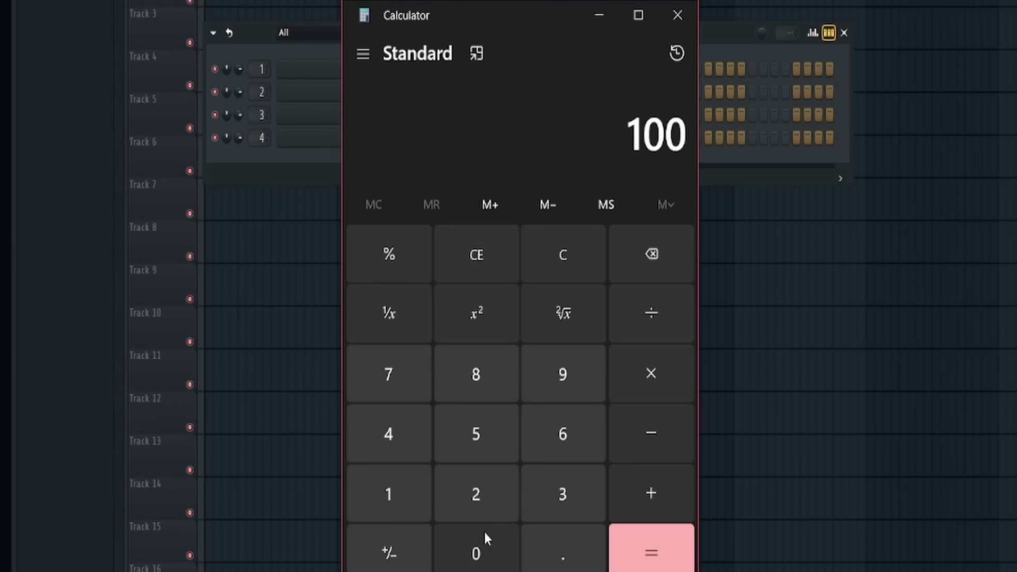
pyautogui.doubleClick(484, 531)
pyautogui.click(484, 532)
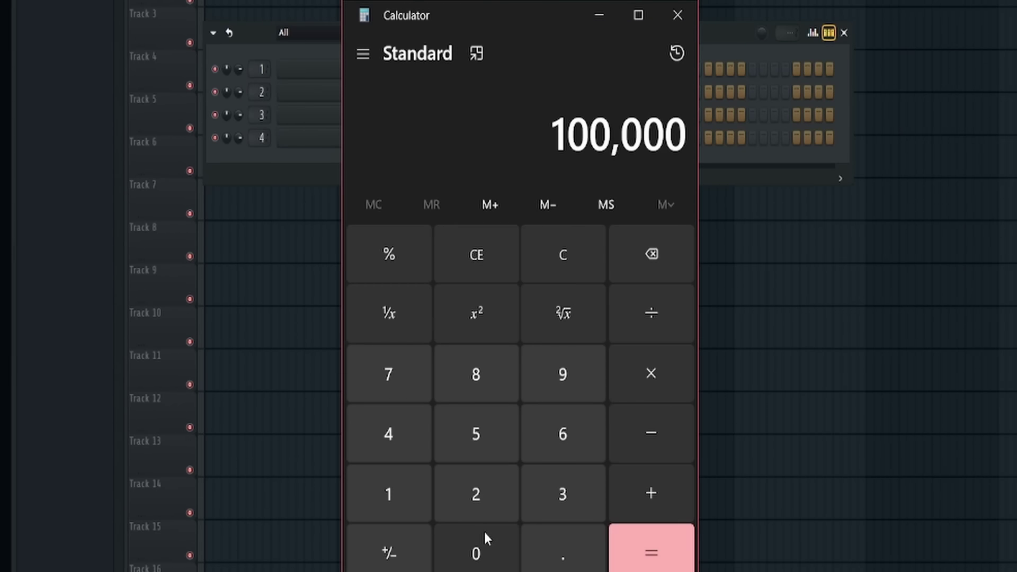
pyautogui.click(684, 310)
pyautogui.click(387, 489)
pyautogui.click(444, 484)
pyautogui.click(473, 378)
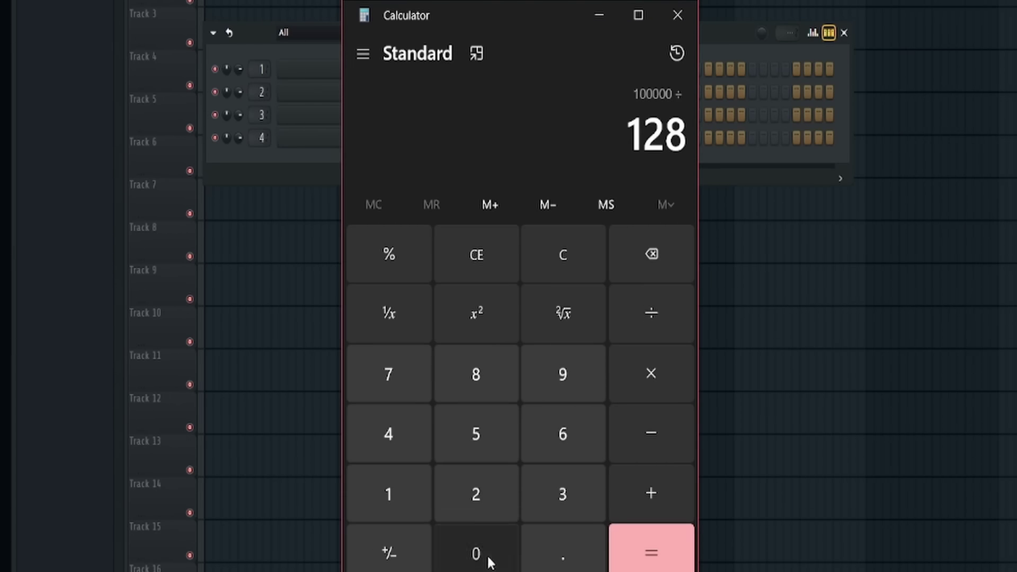
pyautogui.click(484, 553)
pyautogui.click(668, 545)
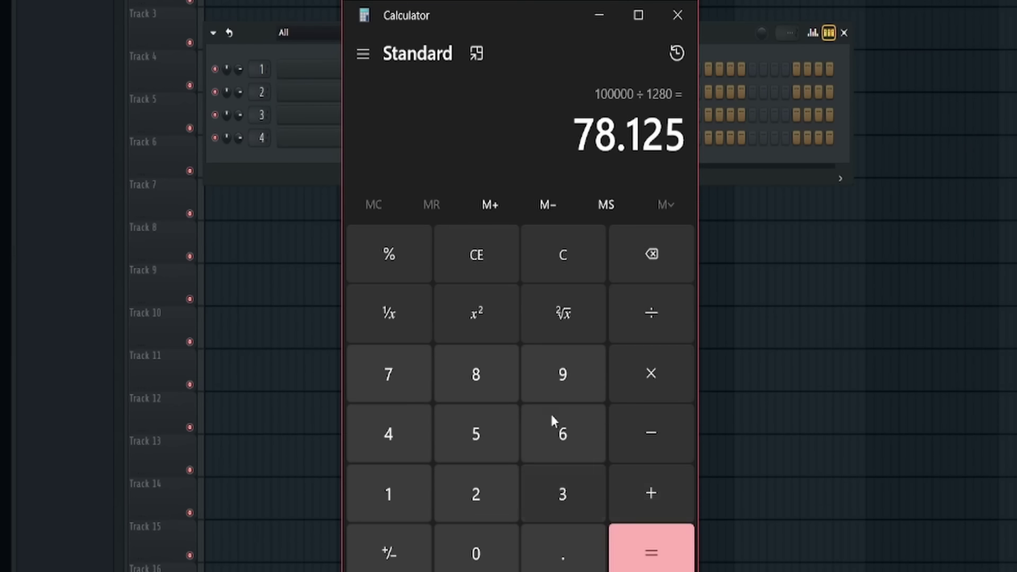
# Multiply the quotient by 54 and divide the product by 60
pyautogui.click(640, 353)
pyautogui.write('54')
pyautogui.click(659, 545)
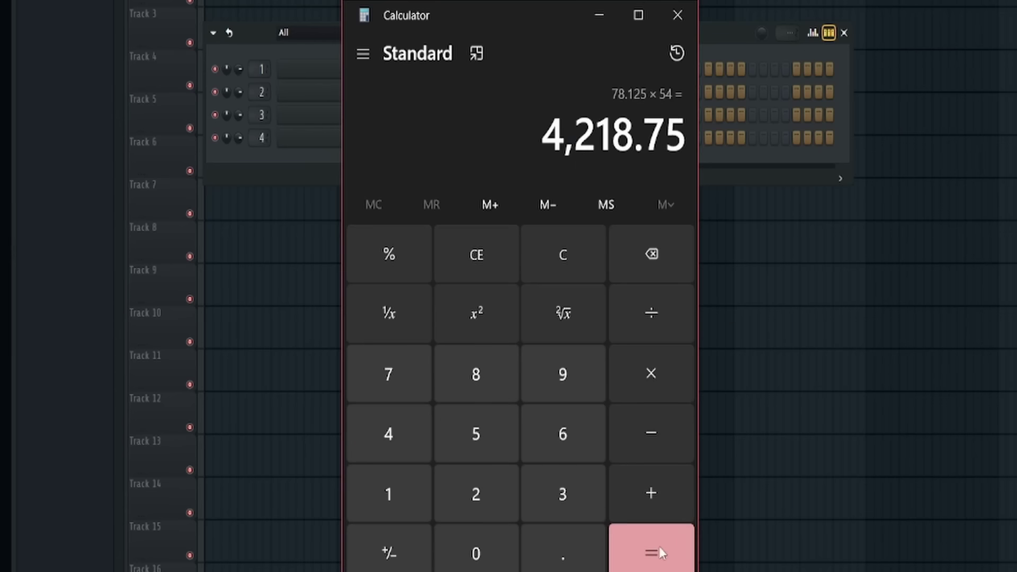
pyautogui.write('/60')
pyautogui.click(647, 546)
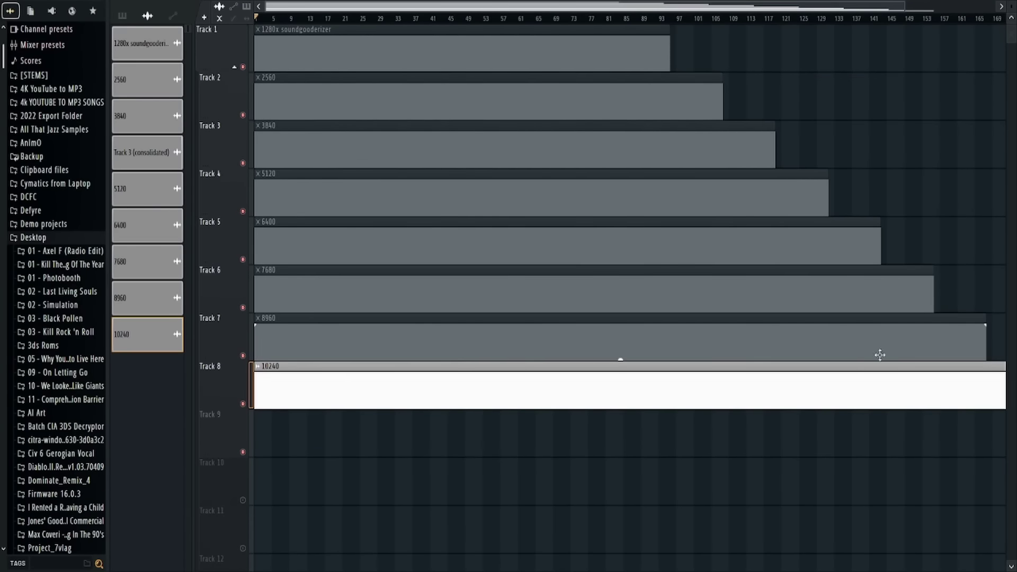
# Examine the waveforms of the 8960 and 10240 clips on Tracks 7 and 8 up close
pyautogui.scroll(-1, 677, 364)
pyautogui.scroll(5, 388, 302)
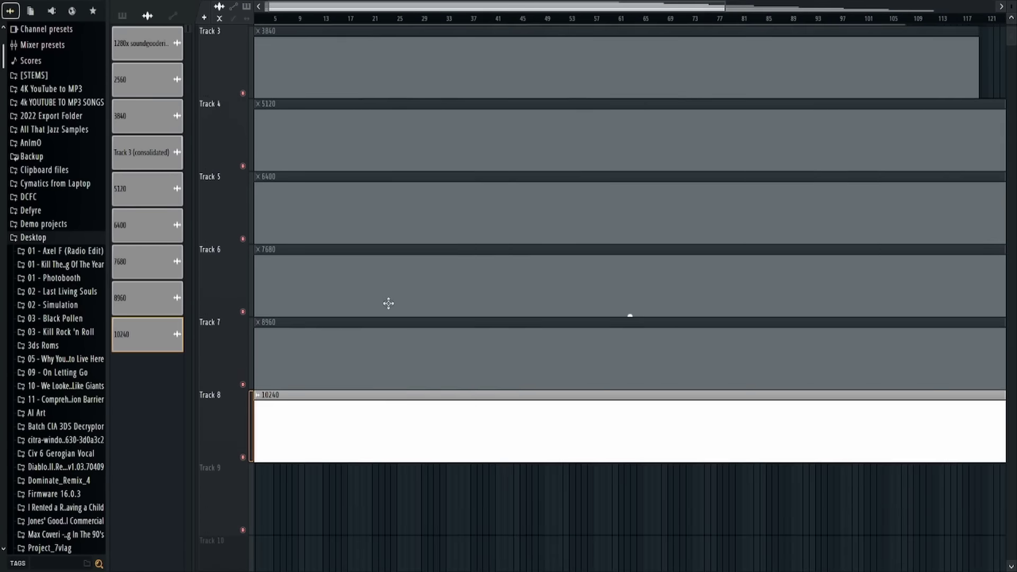
pyautogui.scroll(3, 384, 286)
pyautogui.scroll(2, 378, 271)
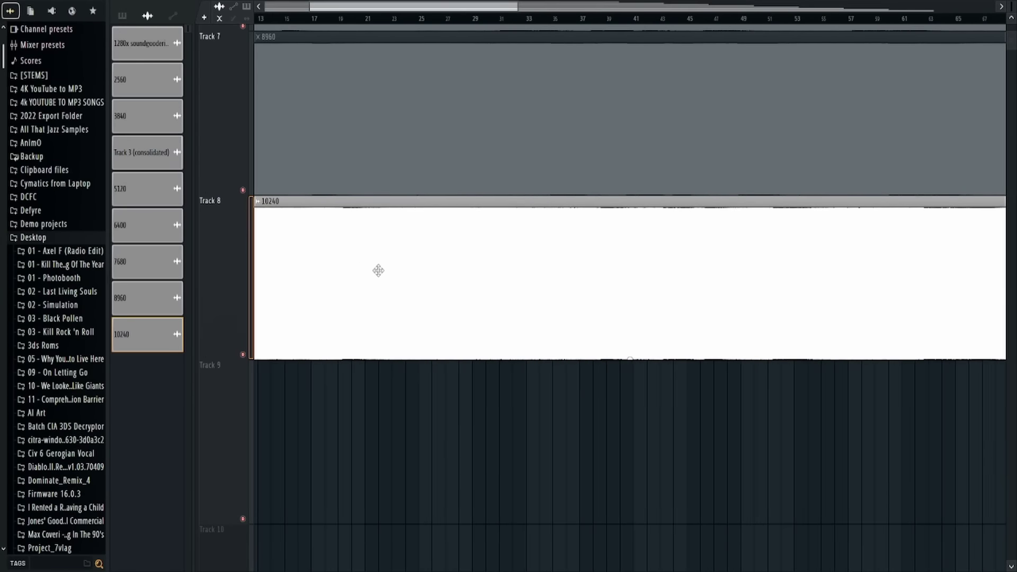
pyautogui.scroll(4, 313, 24)
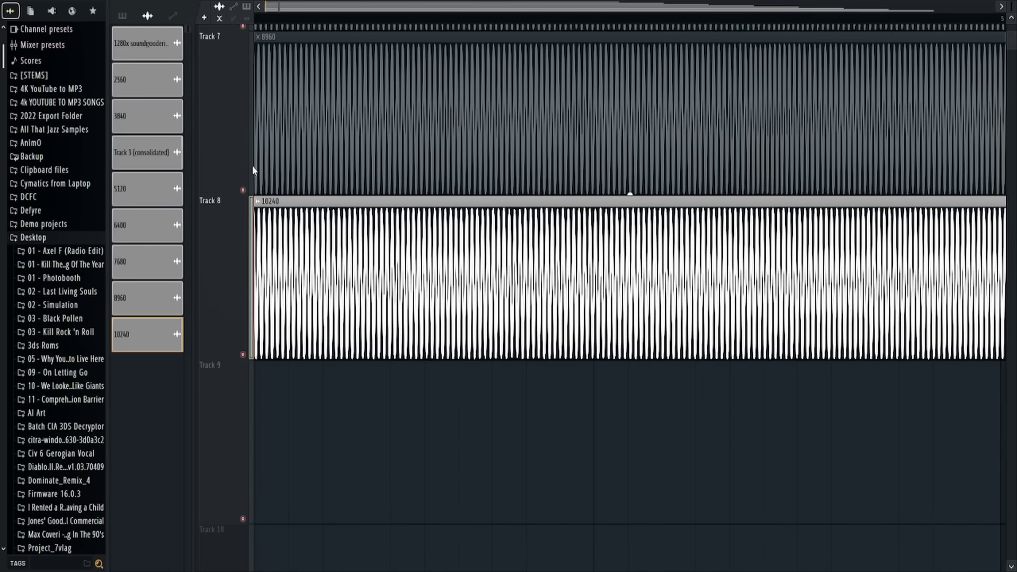
pyautogui.scroll(-5, 365, 63)
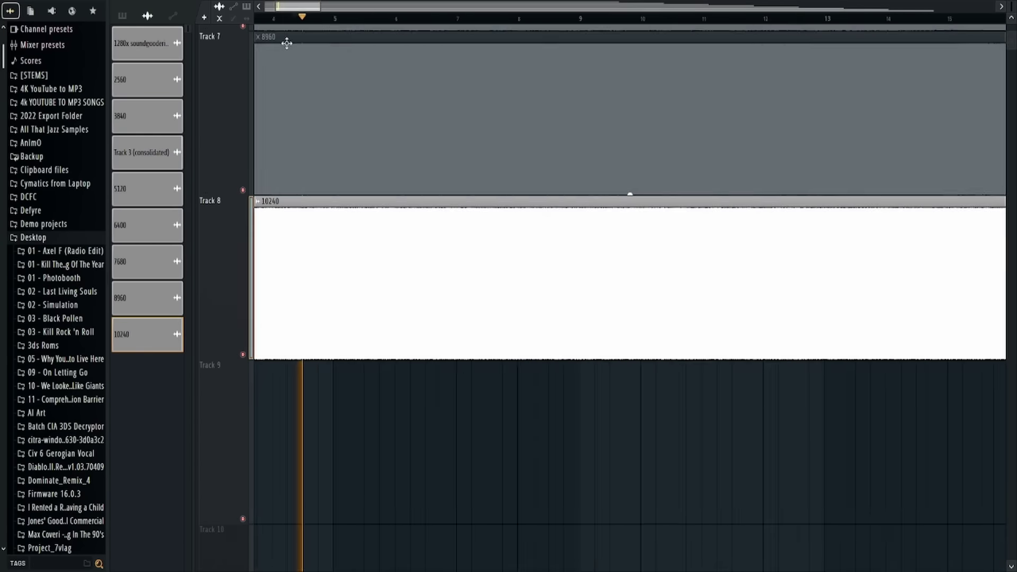
# Play the playlist around bar 4 while inspecting the 8960 and 10240 waveforms, and stop playback
pyautogui.scroll(4, 449, 144)
pyautogui.press('space')
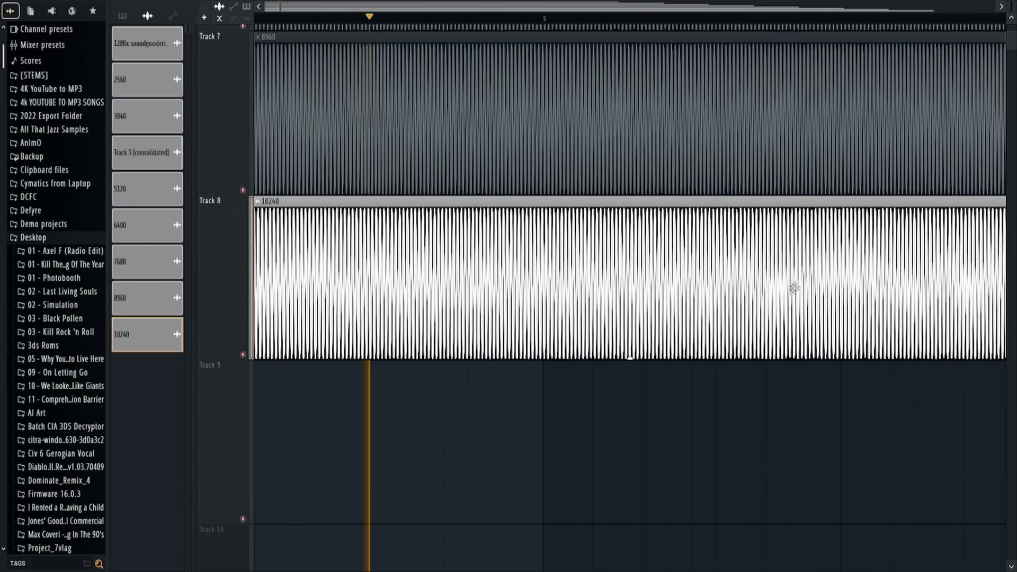
pyautogui.press('space')
pyautogui.scroll(-6, 628, 264)
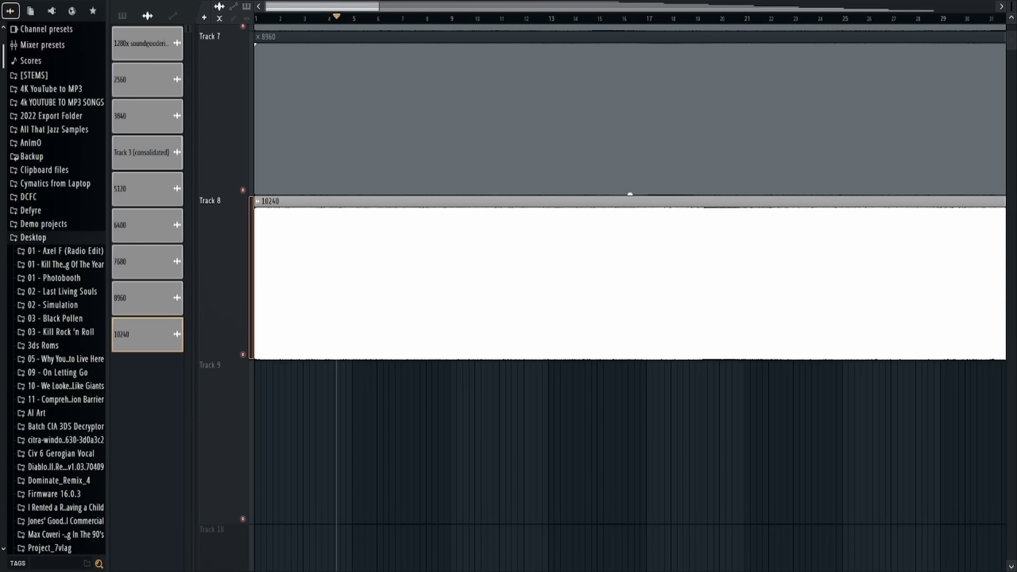
pyautogui.doubleClick(442, 210)
pyautogui.press('Escape')
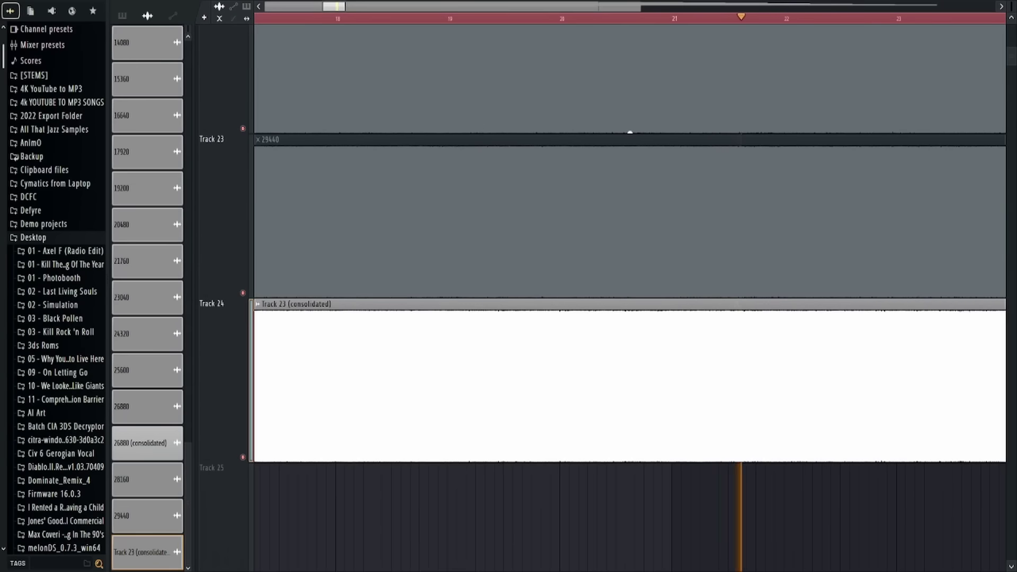
# Inspect the Track 23 (consolidated) clip on Track 24 up close against the 29440 clip
pyautogui.scroll(-5, 318, 217)
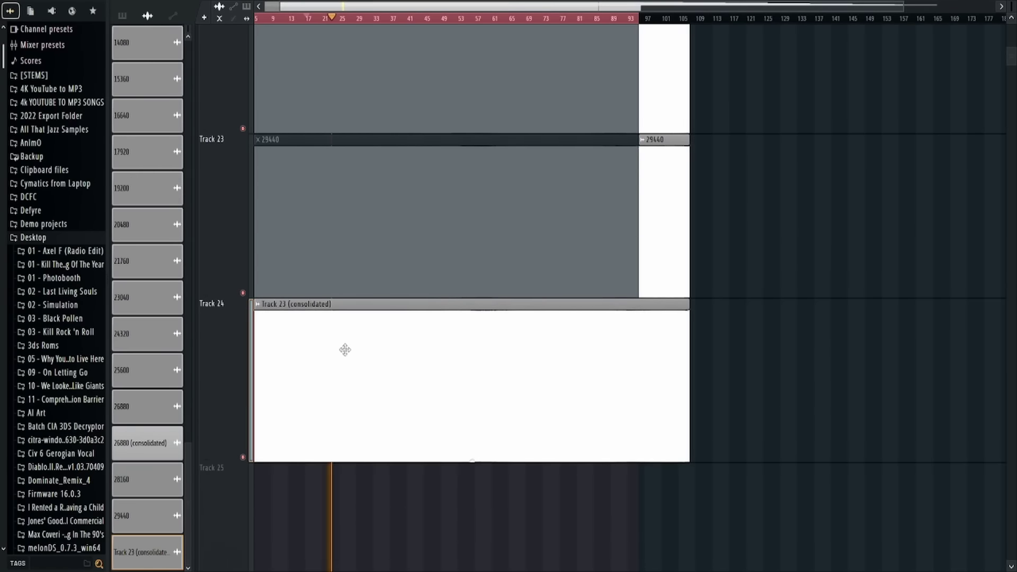
pyautogui.scroll(10, 345, 350)
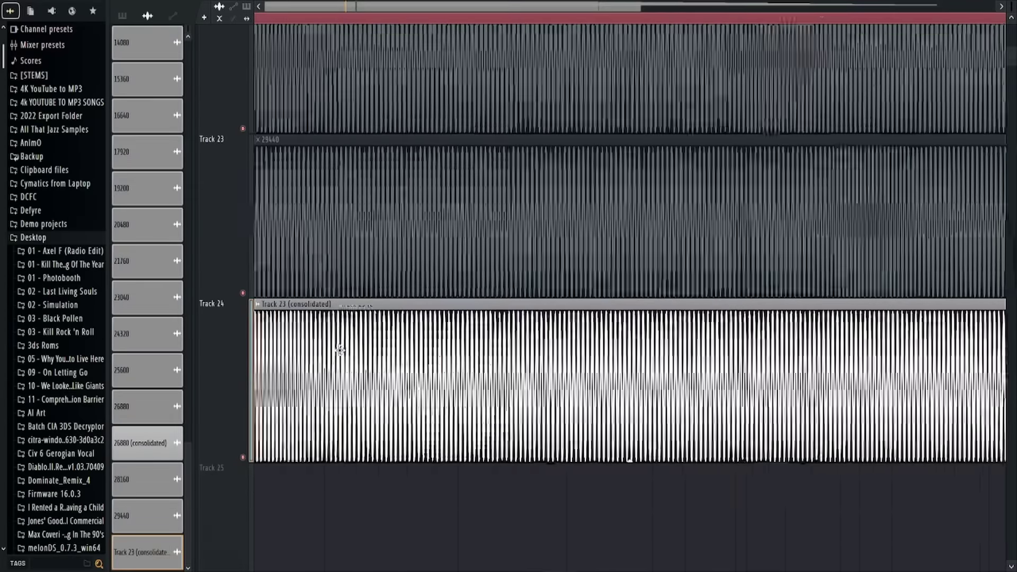
pyautogui.scroll(-1, 339, 349)
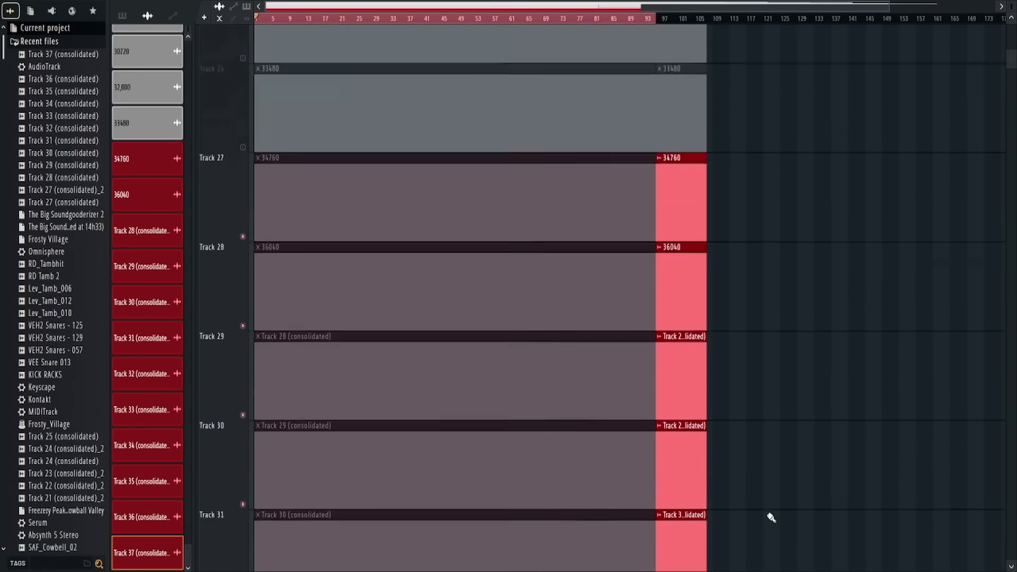
# Open the Calculator and subtract 34760 from 36040 to get the increment between clips
pyautogui.press('super')
pyautogui.write('calc')
pyautogui.press('Return')
pyautogui.write('36040-34760')
pyautogui.press('Return')
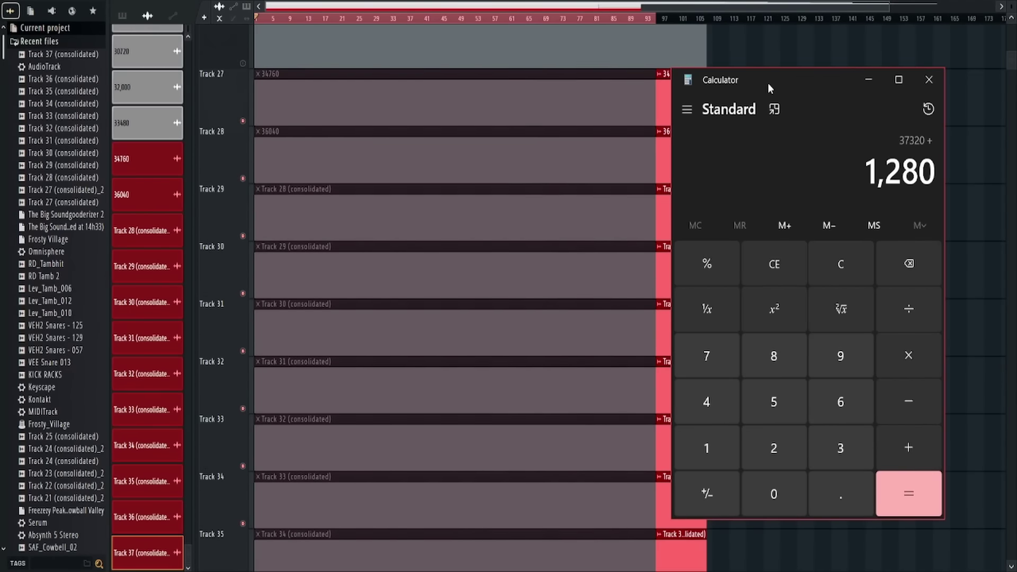
# Add 1280 for each clip in the Calculator and rename the clips on Tracks 29 and 30 as 37320 and 38600
pyautogui.hotkey('alt', 'Tab')
pyautogui.click(140, 277)
pyautogui.hotkey('alt', 'Tab')
pyautogui.write('36040+1280=+1280')
pyautogui.hotkey('alt', 'Tab')
pyautogui.press('F2')
pyautogui.write('38600')
pyautogui.press('Return')
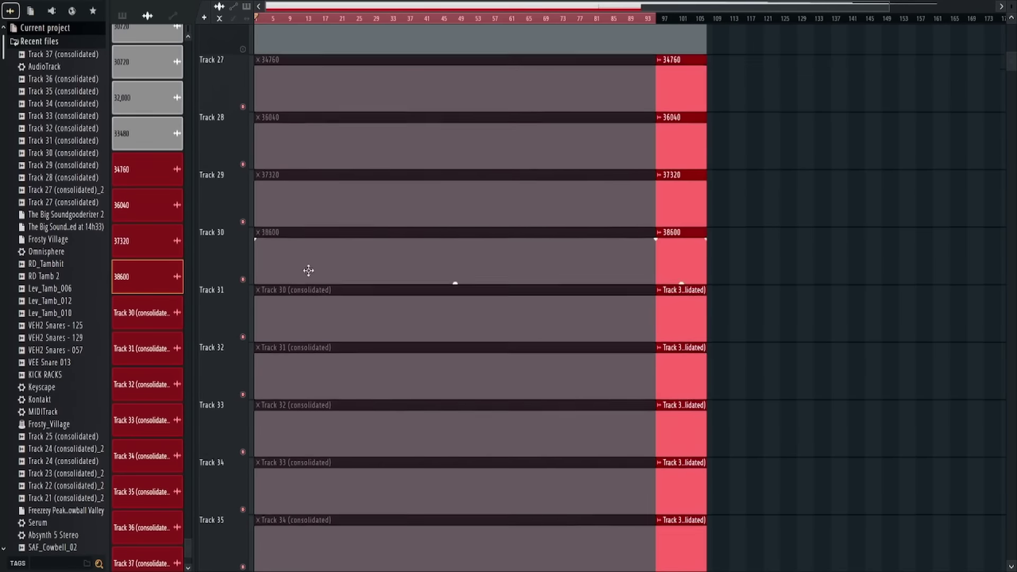
# Add another 1280 in the Calculator and rename the clip on Track 31 as 39,880
pyautogui.hotkey('alt', 'Tab')
pyautogui.click(908, 447)
pyautogui.hotkey('alt', 'Tab')
pyautogui.press('Down')
pyautogui.press('F2')
pyautogui.write('39,880')
pyautogui.press('Return')
# Calculate the next increment of 1280 and rename the Track 32 clip as 41160
pyautogui.hotkey('alt', 'Tab')
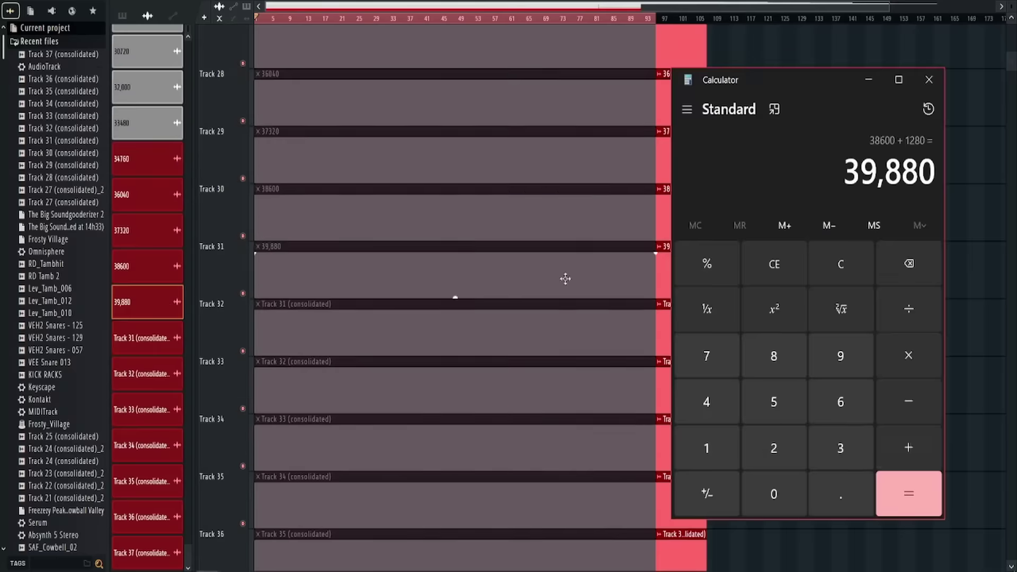
pyautogui.press('Return')
pyautogui.hotkey('alt', 'Tab')
pyautogui.press('Down')
pyautogui.press('F2')
pyautogui.write('41.160')
pyautogui.press('Return')
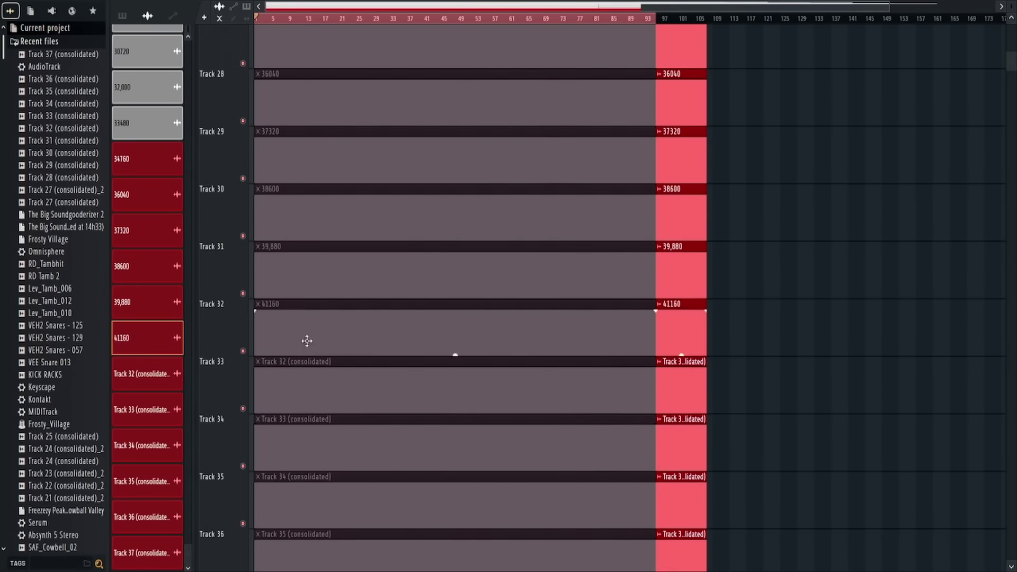
# Add 1280 to the running total and rename the clip on Track 33 as 42,440
pyautogui.hotkey('alt', 'Tab')
pyautogui.click(907, 447)
pyautogui.hotkey('alt', 'Tab')
pyautogui.press('Down')
pyautogui.press('F2')
pyautogui.write('42,440')
pyautogui.press('Return')
# Calculate the following increment of 1280 and rename the Track 34 clip as 43720
pyautogui.hotkey('alt', 'Tab')
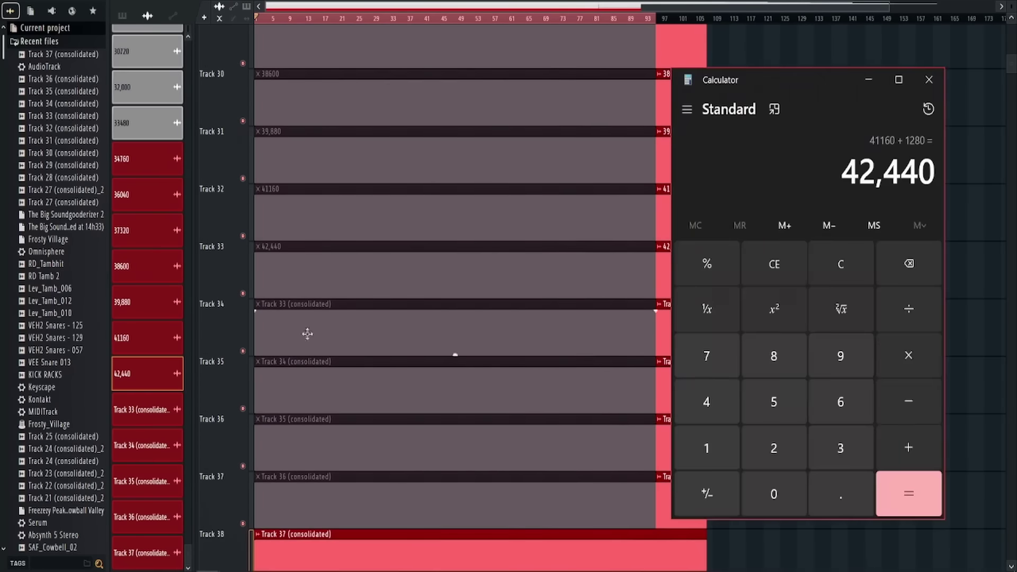
pyautogui.click(907, 492)
pyautogui.hotkey('alt', 'Tab')
pyautogui.press('Down')
pyautogui.press('F2')
pyautogui.write('43720')
pyautogui.press('Return')
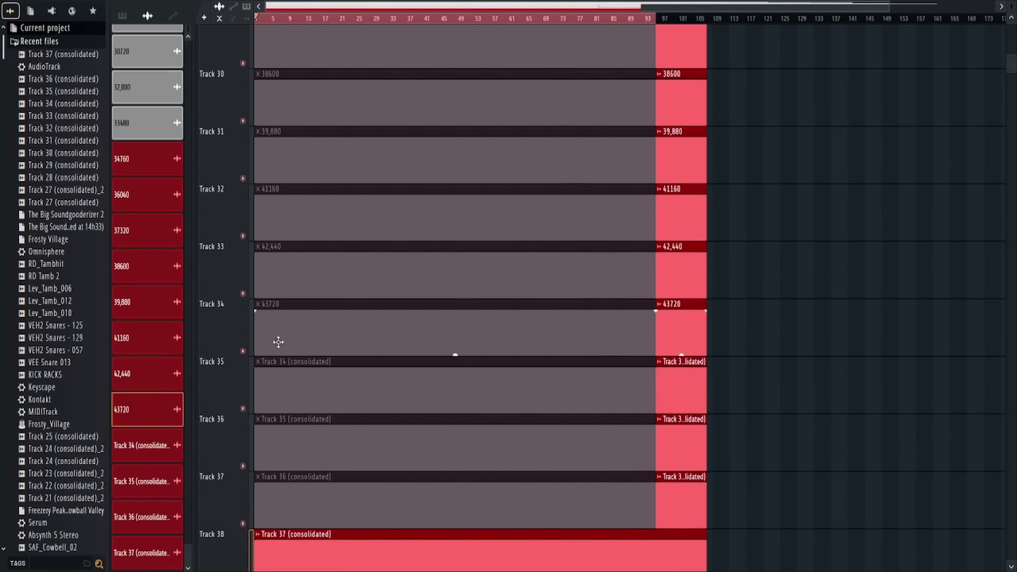
# Add 1280 again in the Calculator and rename the clip on Track 35 as 45000
pyautogui.press('Down')
pyautogui.press('F2')
pyautogui.hotkey('alt', 'Tab')
pyautogui.press('Return')
pyautogui.hotkey('alt', 'Tab')
pyautogui.write('45000')
pyautogui.press('Return')
# Add 1280 to 45000 in the Calculator and rename the clip on Track 36 as 46280
pyautogui.hotkey('alt', 'Tab')
pyautogui.write('+1280')
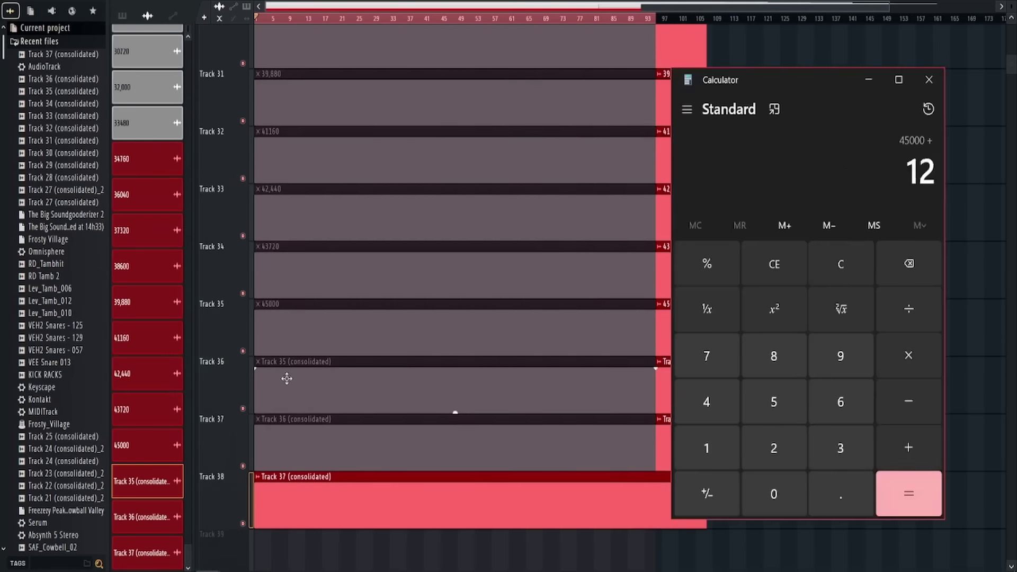
pyautogui.press('Return')
pyautogui.hotkey('alt', 'Tab')
pyautogui.press('Down')
pyautogui.press('F2')
pyautogui.write('46280')
pyautogui.press('Return')
# Add 1280 to 46280 in the Calculator and rename the clip on Track 37 as 47560
pyautogui.hotkey('alt', 'Tab')
pyautogui.press('Return')
pyautogui.hotkey('alt', 'Tab')
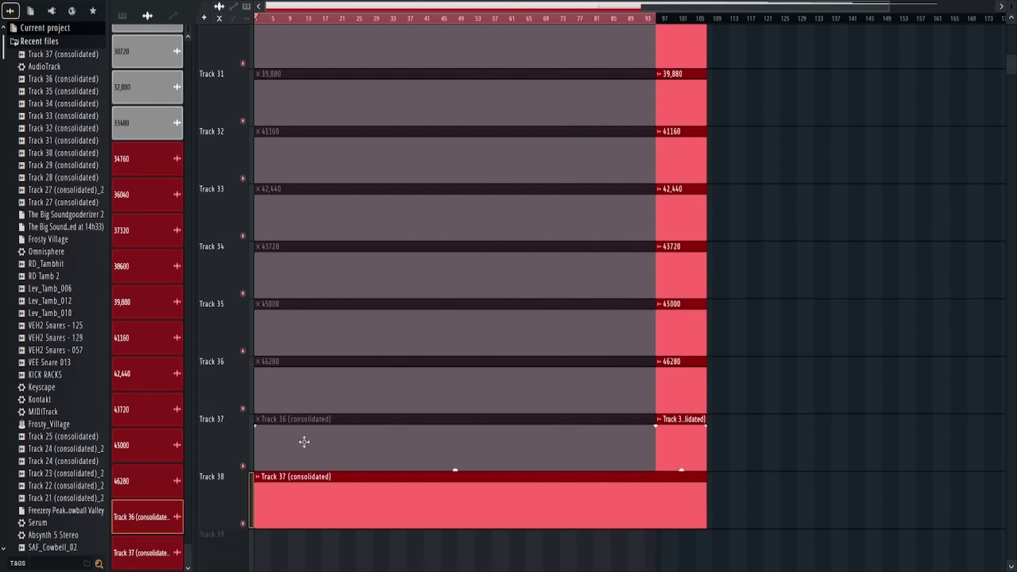
pyautogui.press('Down')
pyautogui.press('F2')
pyautogui.write('47560')
pyautogui.press('Return')
# Add 1280 to 47560 in the Calculator and rename the consolidated clip on Track 38 as 48840
pyautogui.press('Down')
pyautogui.hotkey('alt', 'Tab')
pyautogui.write('+1280')
pyautogui.press('Return')
pyautogui.hotkey('alt', 'Tab')
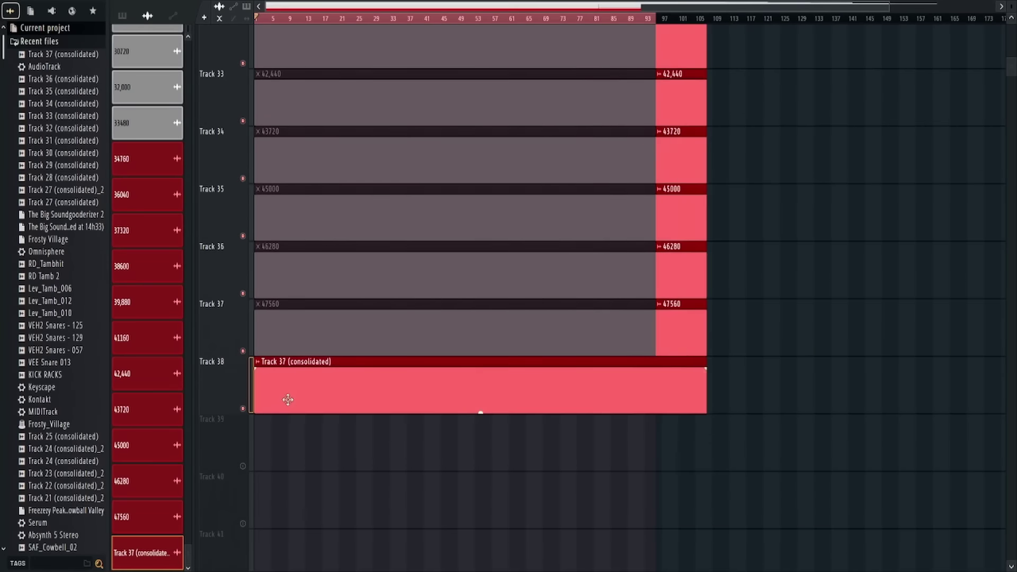
pyautogui.press('F2')
pyautogui.write('48840')
pyautogui.press('Return')
# Check the Patchers in slots 2 and 3 of mixer Insert 1, and consolidate playlist Track 38
pyautogui.hotkey('alt', 'Tab')
pyautogui.hotkey('alt', 'Tab')
pyautogui.rightClick(242, 305)
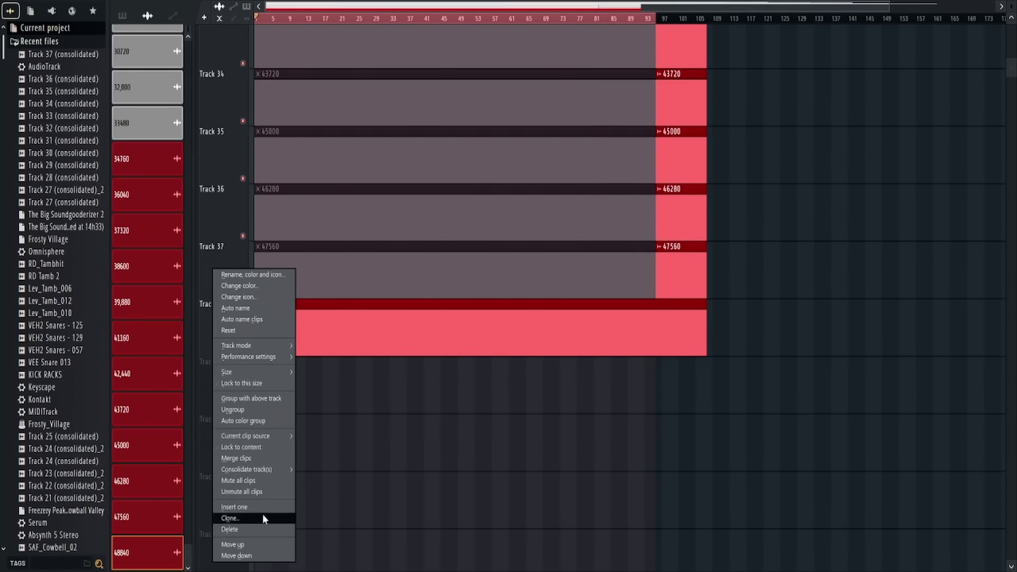
pyautogui.press('Escape')
pyautogui.press('F9')
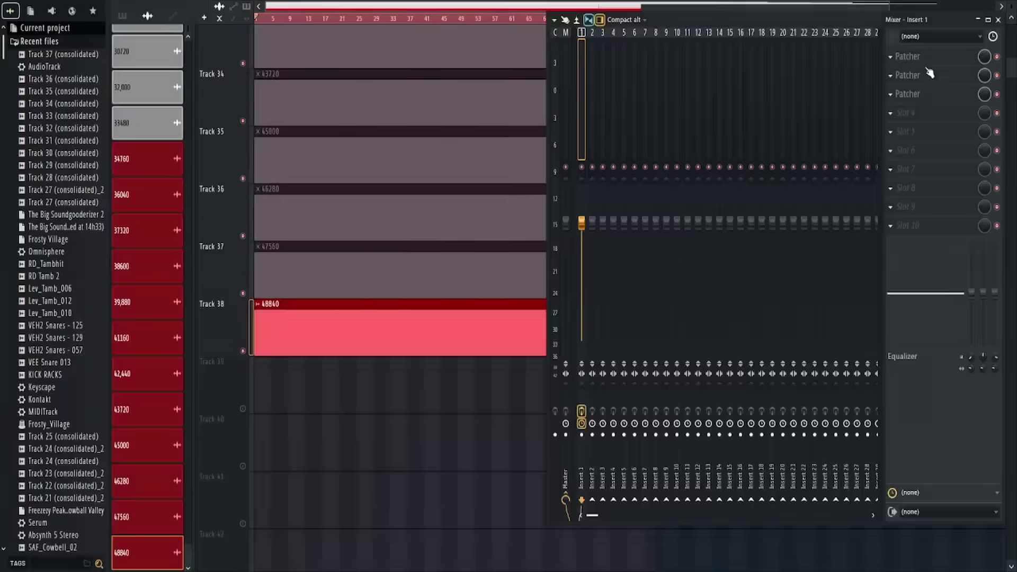
pyautogui.click(929, 74)
pyautogui.click(929, 94)
pyautogui.press('F12')
pyautogui.rightClick(242, 304)
pyautogui.click(298, 470)
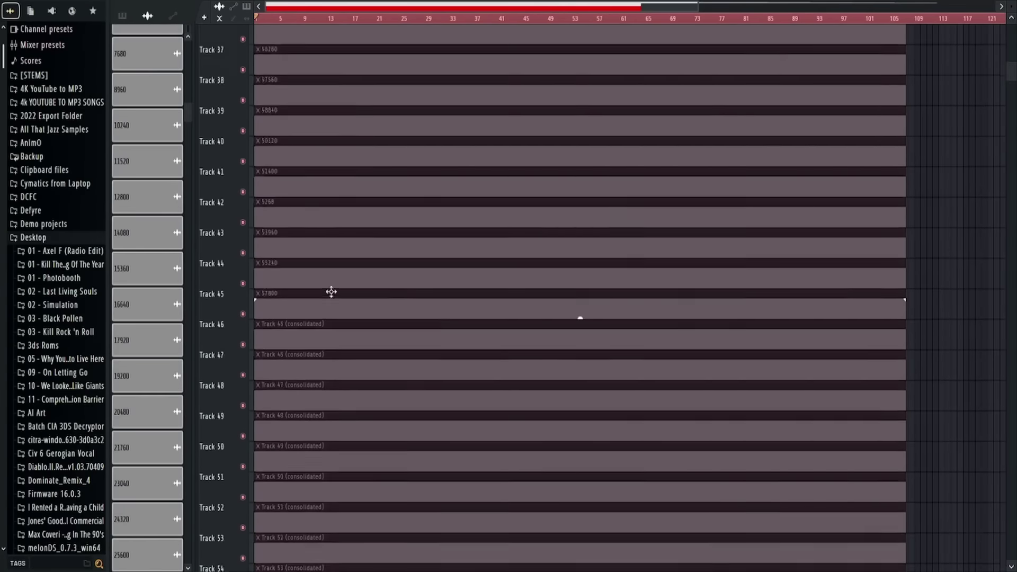
# Add 1280 to 57800 in the Calculator and rename the clip on Track 46 as 59080
pyautogui.hotkey('alt', 'Tab')
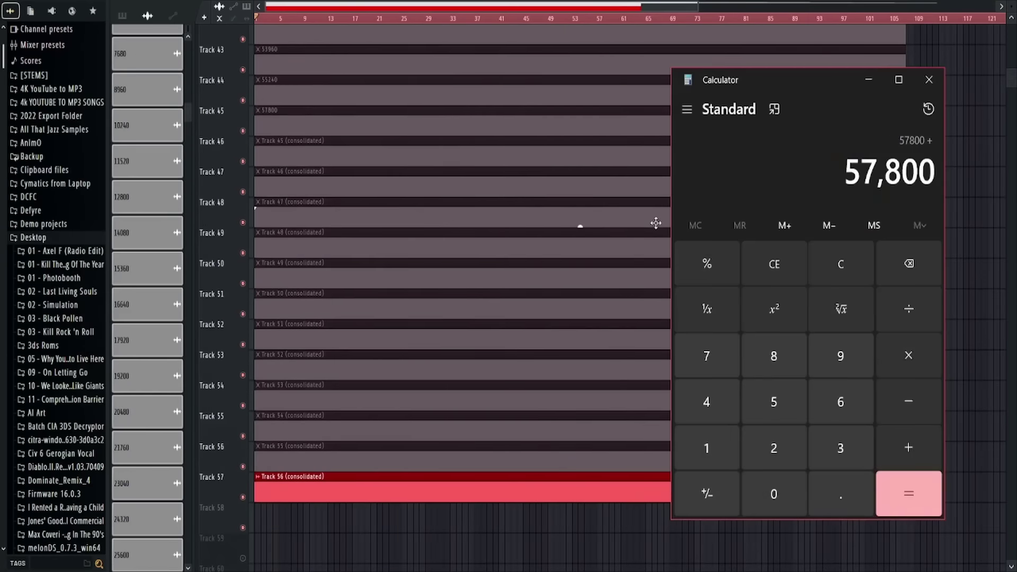
pyautogui.hotkey('alt', 'Tab')
pyautogui.write('+1280=')
pyautogui.click(291, 215)
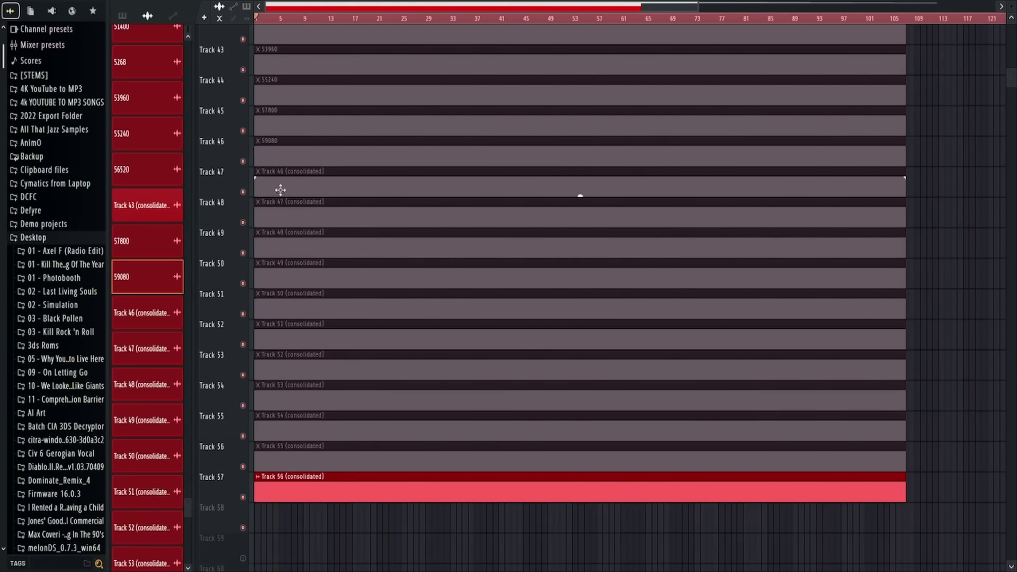
# Keep adding 1280 in the Calculator and rename the clips on Tracks 47 to 50 as 60360, 61640, 62920 and 64200
pyautogui.press('Return')
pyautogui.write('+1280=61640')
pyautogui.press('Return')
pyautogui.write('62920')
pyautogui.press('Return')
pyautogui.write('64200')
pyautogui.press('Return')
# Rename the clips on Tracks 51 to 54 as 65480, 66760, 68040 and 69320, adding 1280 each time
pyautogui.click(275, 302)
pyautogui.write('65480')
pyautogui.press('Return')
pyautogui.write('+1280=6676068040')
pyautogui.click(332, 394)
pyautogui.write('69320')
pyautogui.press('Return')
# Rename the clips on Tracks 55, 56 and 57 as 70600, 71880 and 73160, adding 1280 each time
pyautogui.click(323, 421)
pyautogui.write('706000')
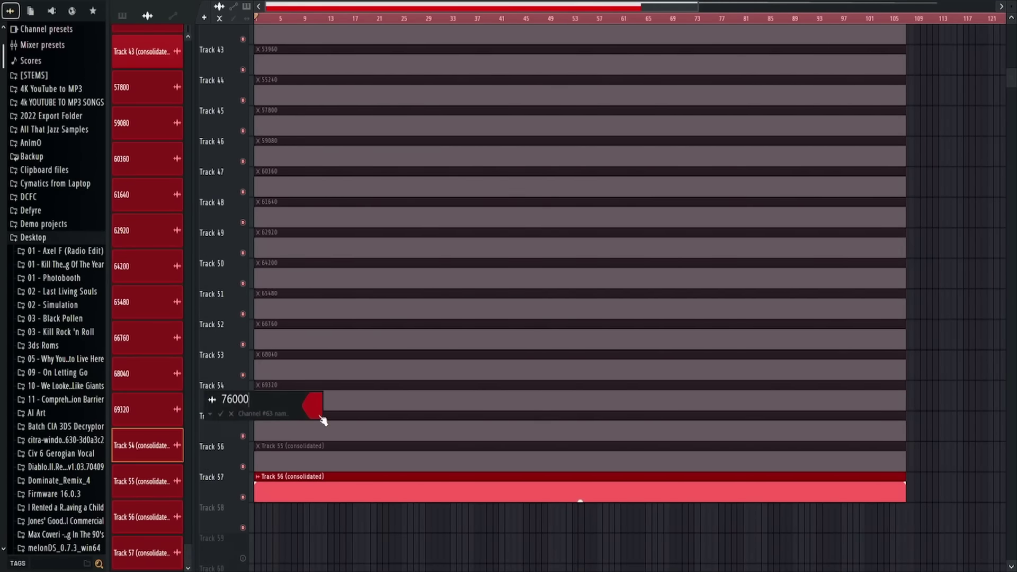
pyautogui.press('Return')
pyautogui.hotkey('alt', 'Tab')
pyautogui.click(323, 452)
pyautogui.write('71880')
pyautogui.press('Return')
pyautogui.click(323, 482)
pyautogui.write('73160')
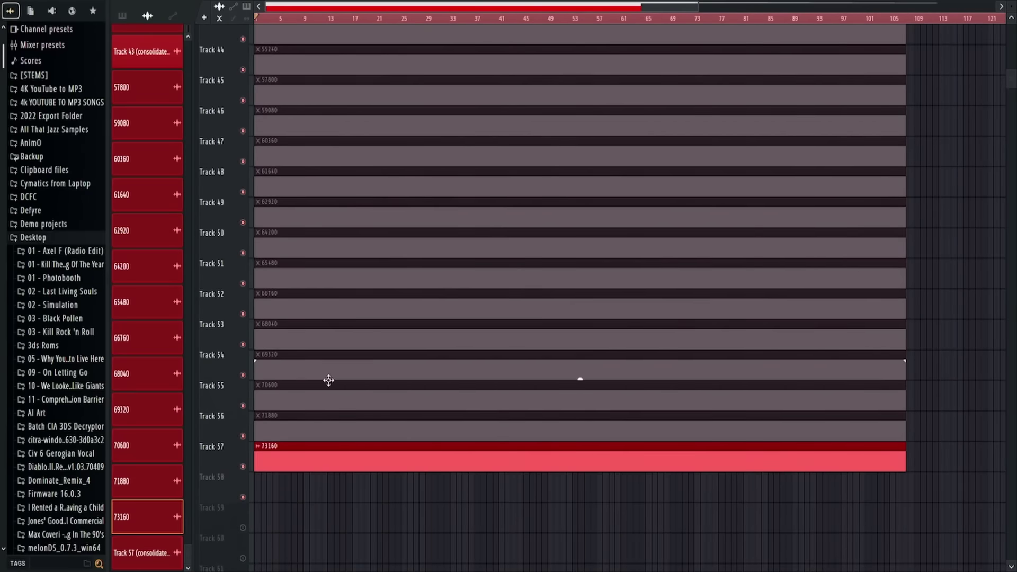
# Compare the waveforms of the labelled clips across the tracks and check the autosaved projects in the Backup folder
pyautogui.scroll(8, 329, 380)
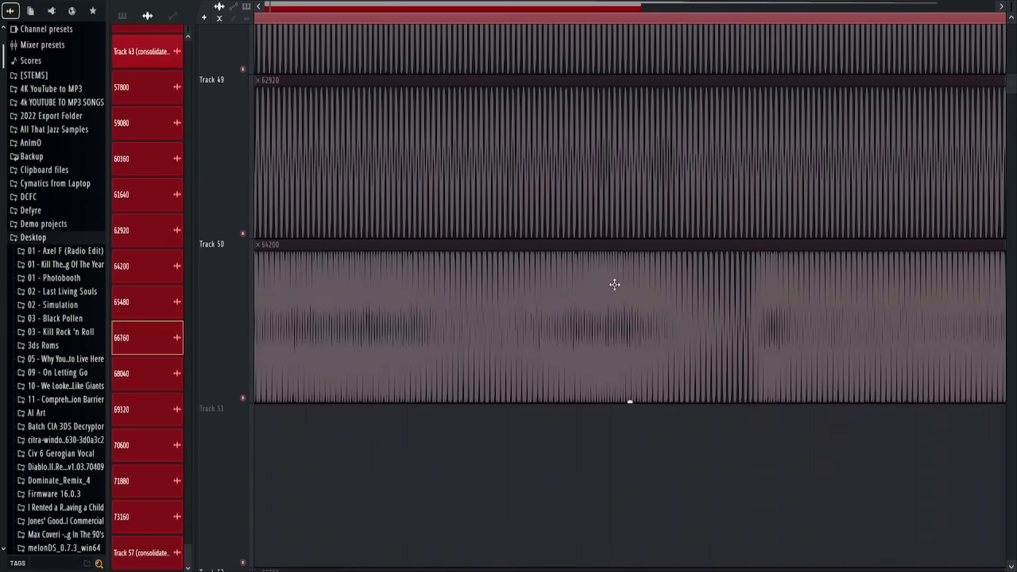
pyautogui.scroll(-3, 579, 438)
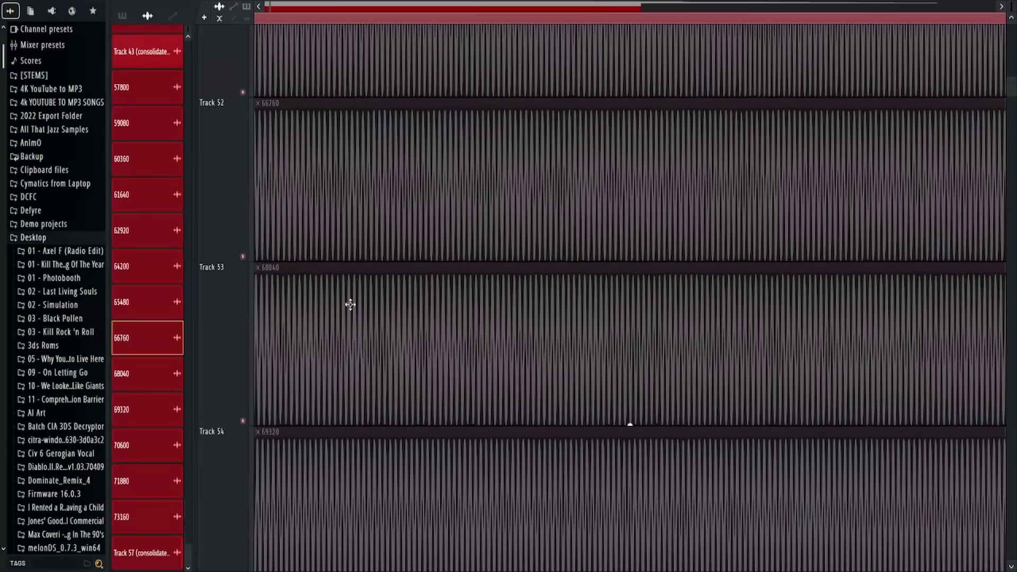
pyautogui.click(473, 325)
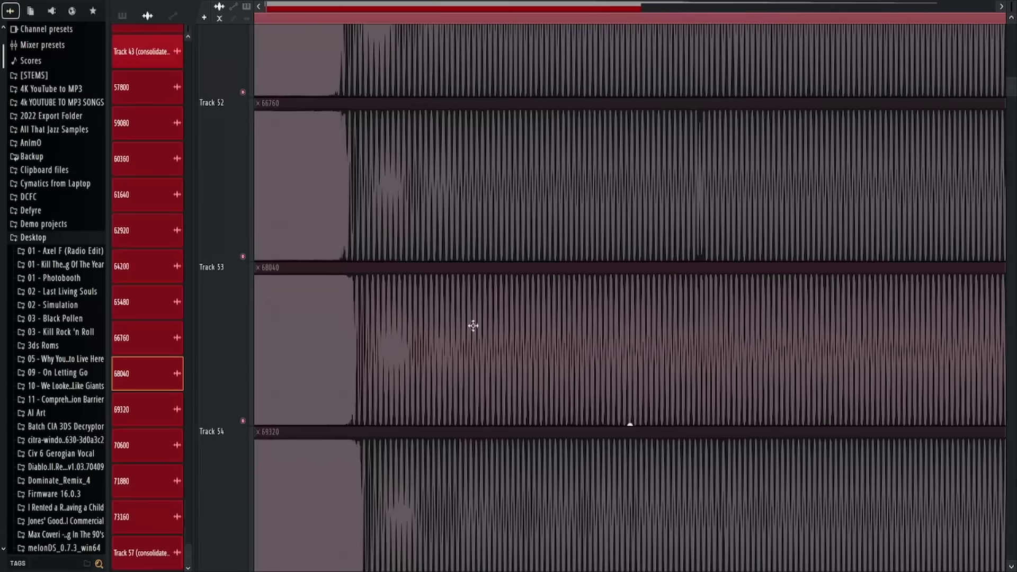
pyautogui.hscroll(2, 403, 120)
pyautogui.scroll(-5, 352, 265)
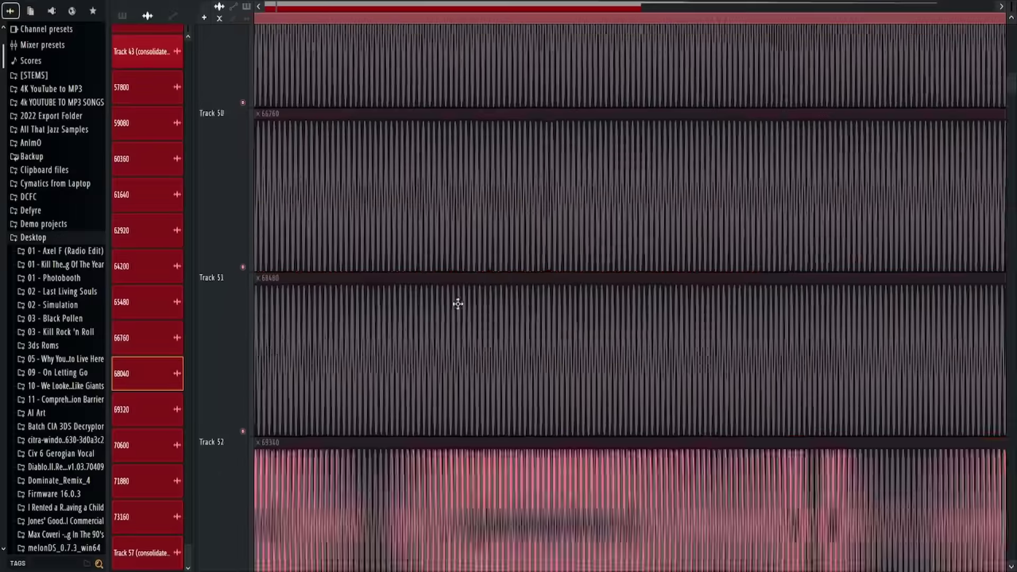
pyautogui.scroll(-3, 305, 259)
pyautogui.scroll(-3, 434, 309)
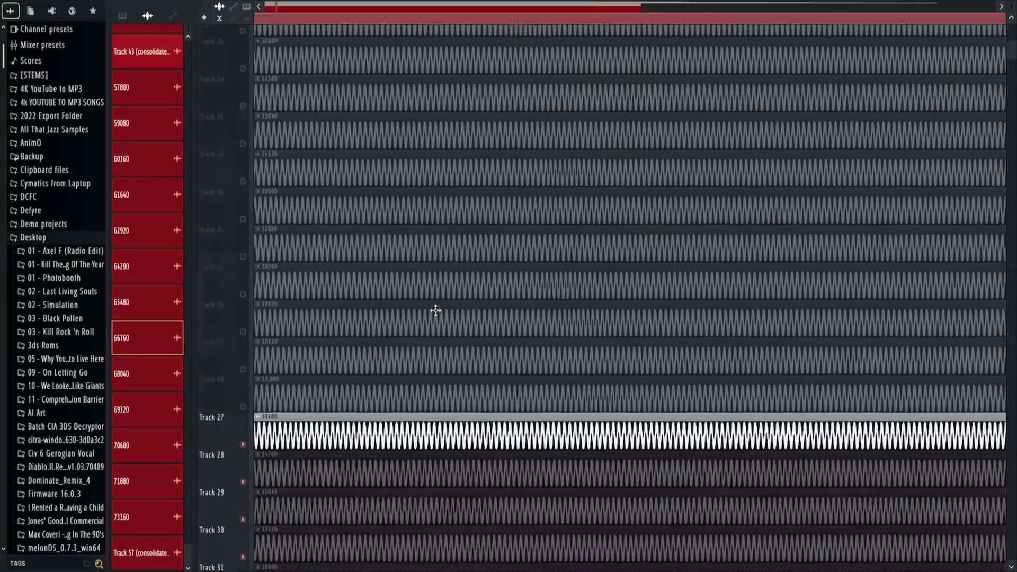
pyautogui.scroll(5, 307, 310)
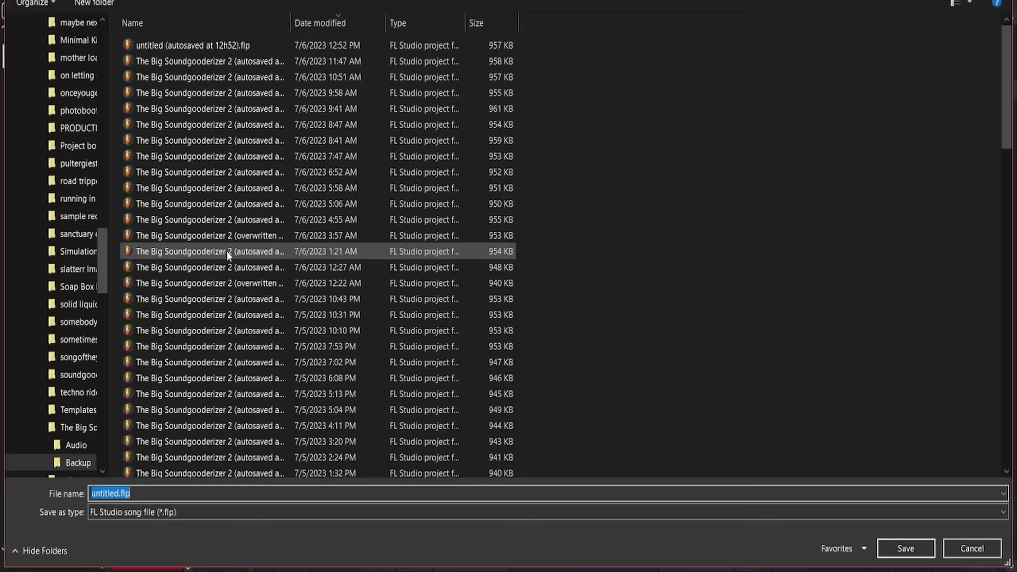
pyautogui.doubleClick(227, 251)
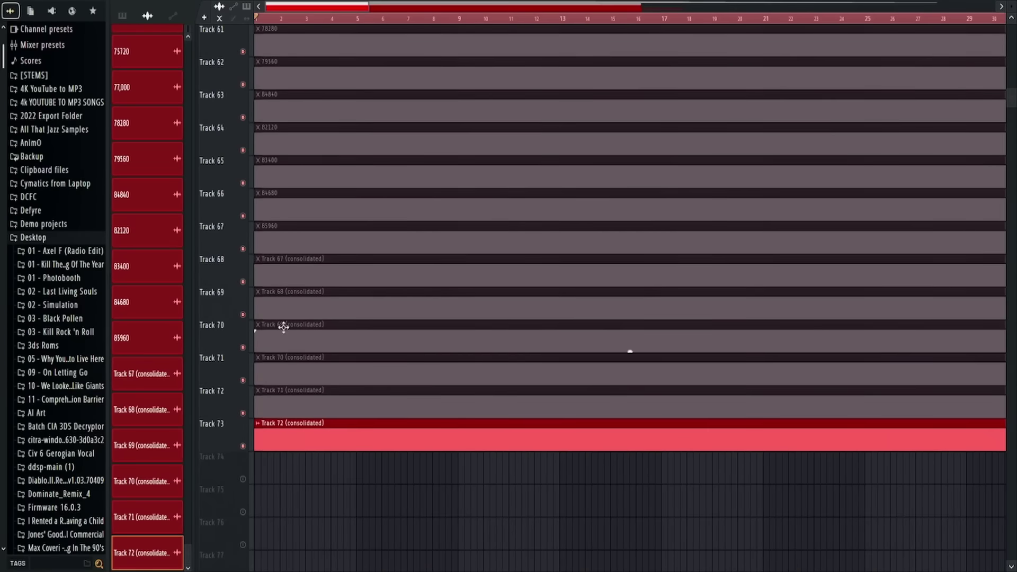
# Add 1280 to 85960 in the Calculator and rename the consolidated clip on Track 68 as 87240
pyautogui.doubleClick(283, 327)
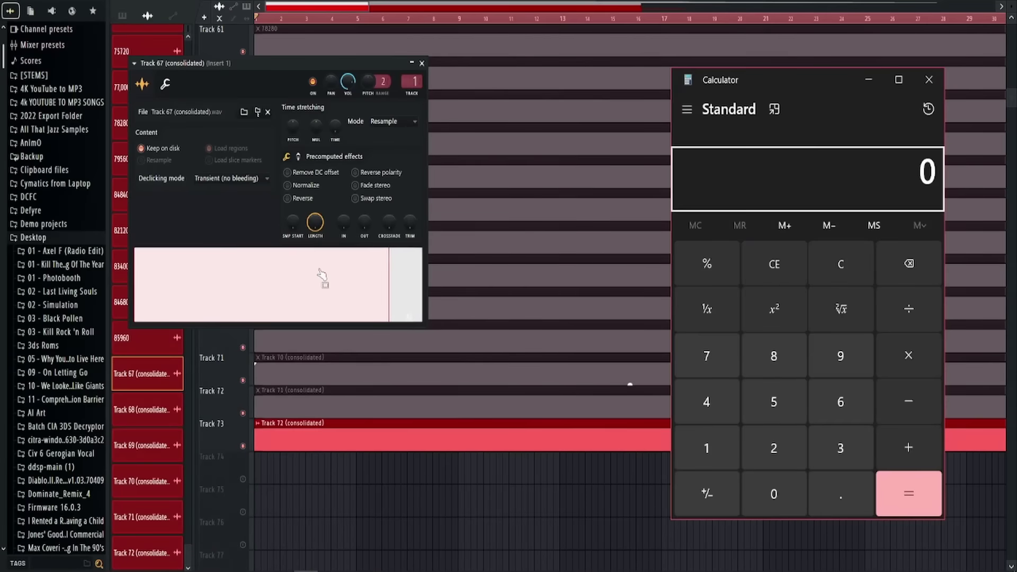
pyautogui.moveTo(288, 61); pyautogui.dragTo(364, 323)
pyautogui.hotkey('alt', 'Tab')
pyautogui.write('85960+1280')
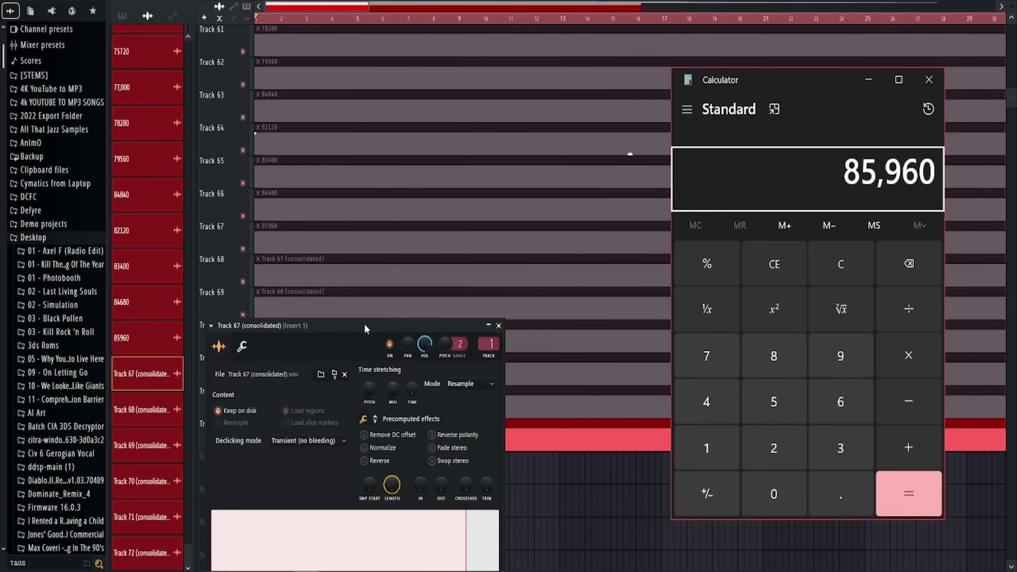
pyautogui.press('Return')
pyautogui.hotkey('alt', 'Tab')
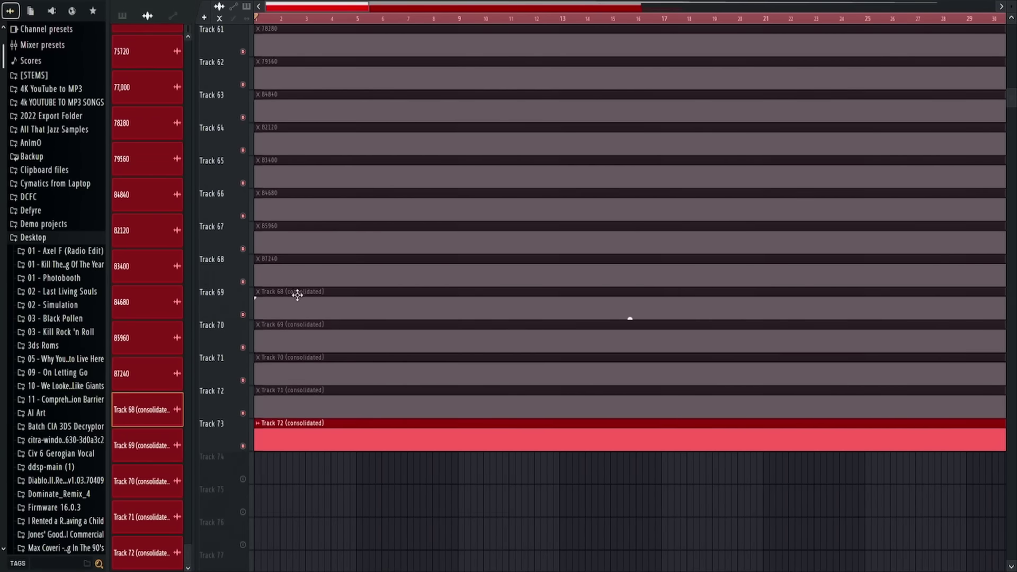
# Add 1280 for each clip and rename those on Tracks 69 and 70 as 88520 and 89800
pyautogui.moveTo(295, 295); pyautogui.dragTo(264, 286)
pyautogui.hotkey('alt', 'Tab')
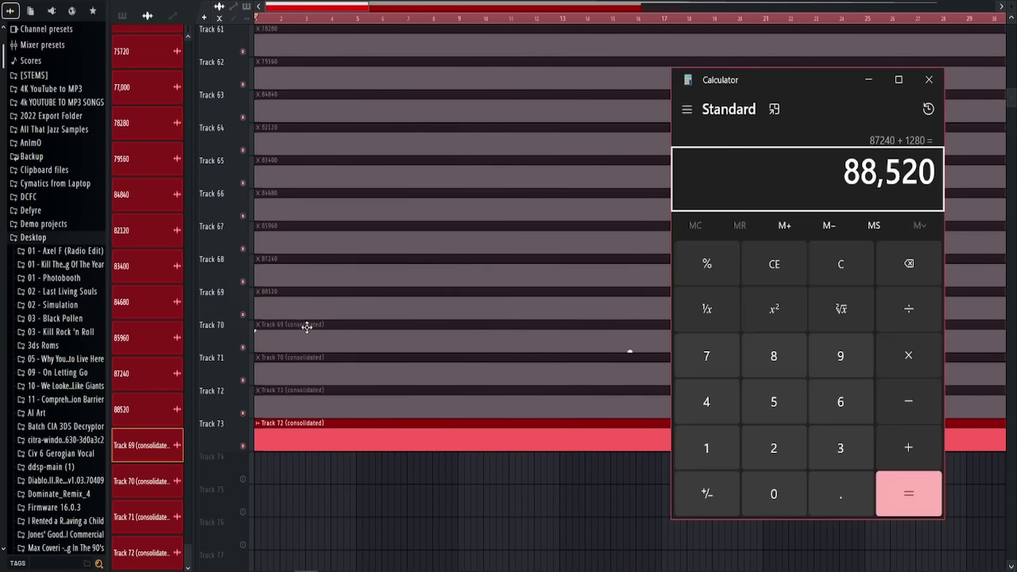
pyautogui.hotkey('alt', 'Tab')
pyautogui.press('F2')
pyautogui.write('89800')
pyautogui.press('Tab')
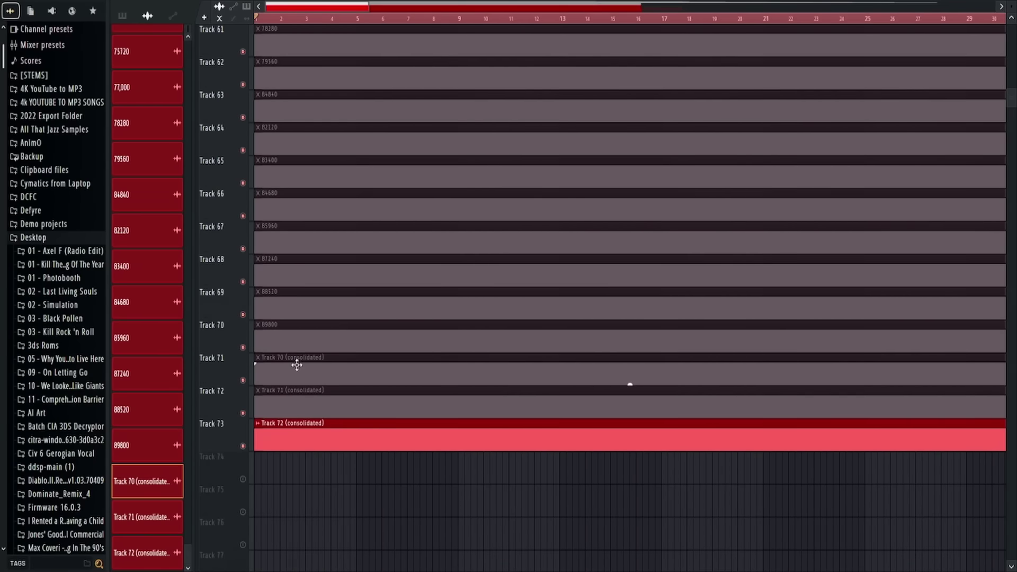
# Add 1280 to 89800 in the Calculator and rename the clip on Track 71 as 91080
pyautogui.hotkey('alt', 'Tab')
pyautogui.write('+1280')
pyautogui.press('Return')
pyautogui.hotkey('alt', 'Tab')
pyautogui.write('91080')
pyautogui.press('Tab')
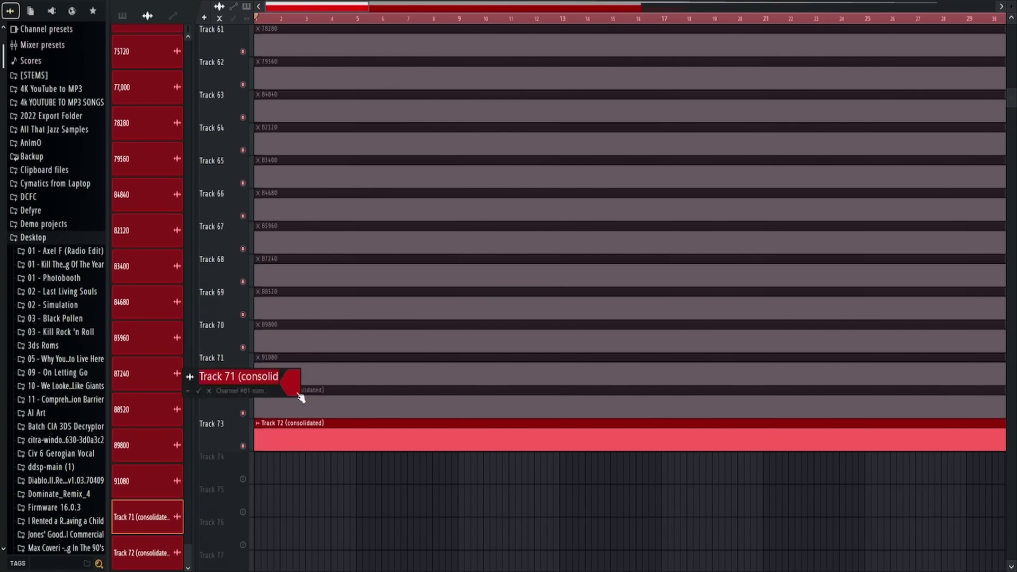
# Add 1280 to 91080 in the Calculator and rename the clip on Track 72 as 92360
pyautogui.hotkey('alt', 'Tab')
pyautogui.write('+1280')
pyautogui.press('Return')
pyautogui.hotkey('alt', 'Tab')
pyautogui.write('92360')
pyautogui.press('Tab')
# Add 1280 to 92360 in the Calculator and rename the consolidated clip on Track 73 as 93640
pyautogui.hotkey('alt', 'Tab')
pyautogui.press('Return')
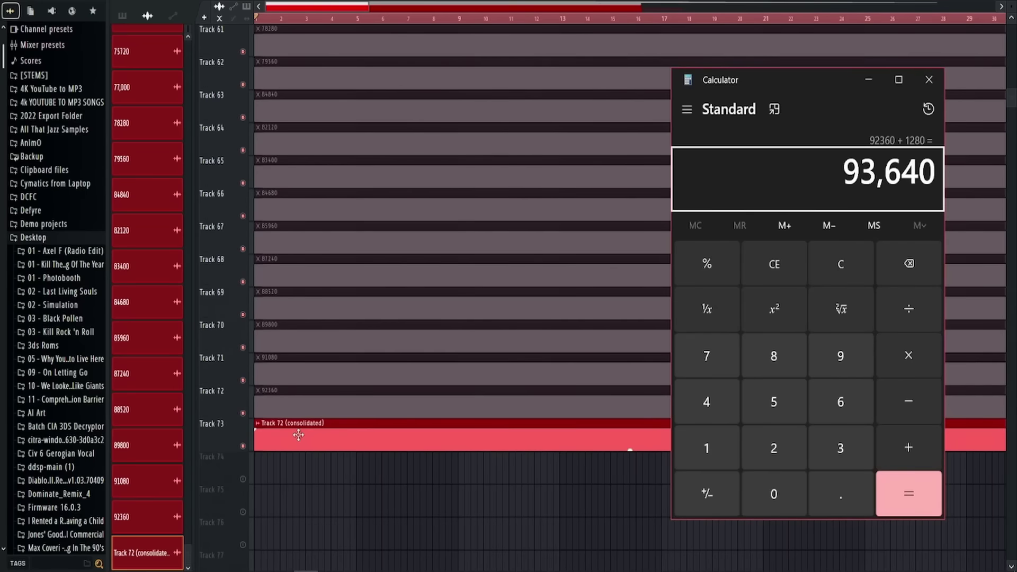
pyautogui.hotkey('alt', 'Tab')
pyautogui.write('93640')
pyautogui.press('Tab')
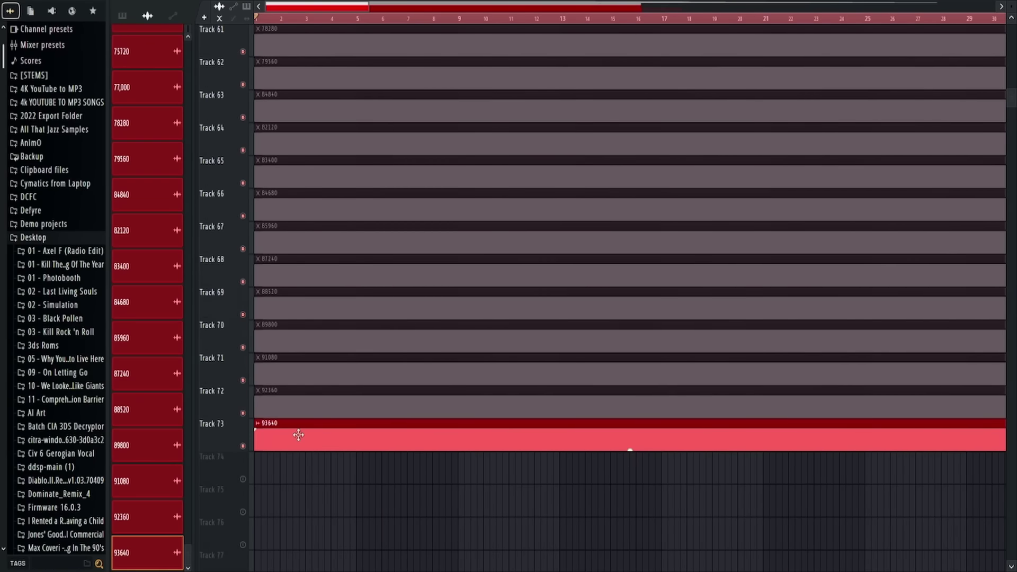
# Consolidate playlist Track 73, which holds the 93640 clip
pyautogui.scroll(-4, 210, 431)
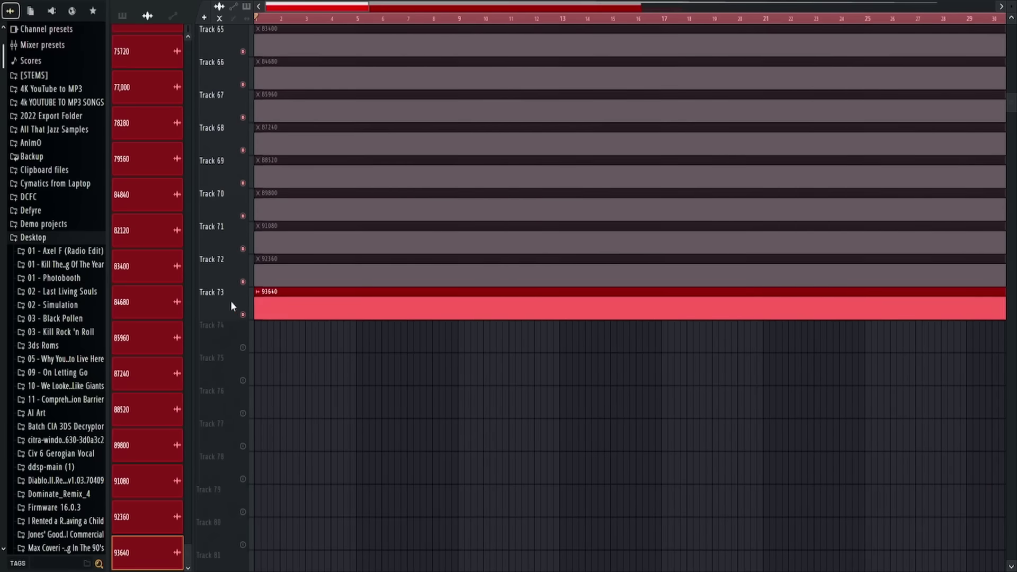
pyautogui.click(257, 291)
pyautogui.click(286, 417)
pyautogui.click(586, 420)
pyautogui.click(257, 291)
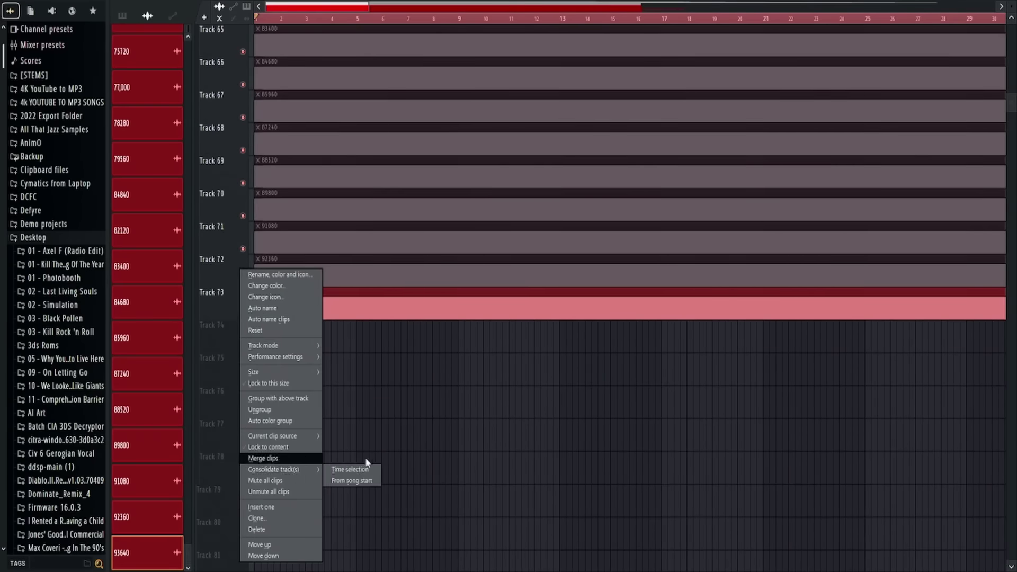
pyautogui.click(247, 291)
pyautogui.click(297, 455)
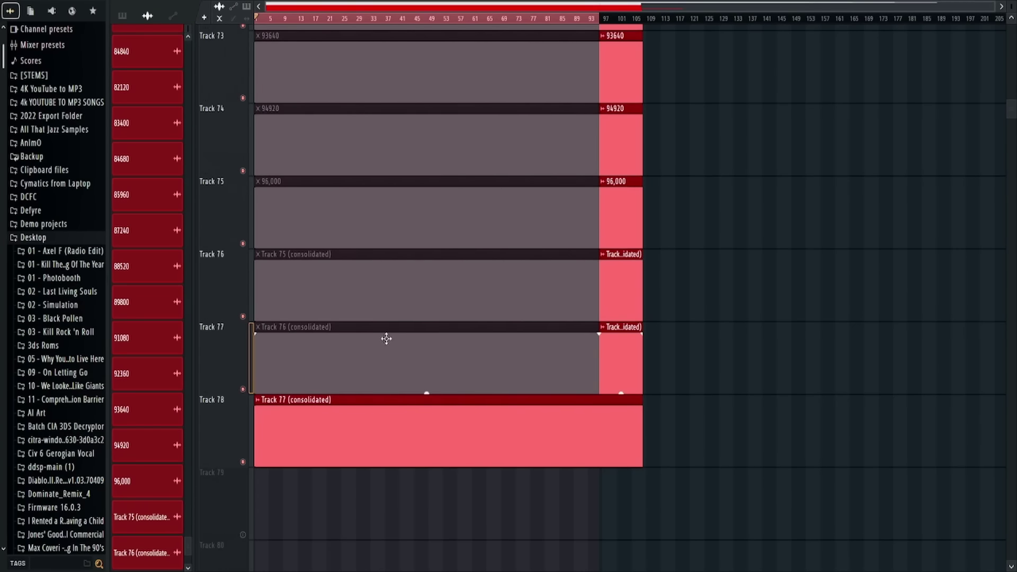
# Rename the clip on Track 75 as 96,200 and check the count by adding 1280 to 94920 in the Calculator
pyautogui.click(286, 185)
pyautogui.press('F2')
pyautogui.write('96,200')
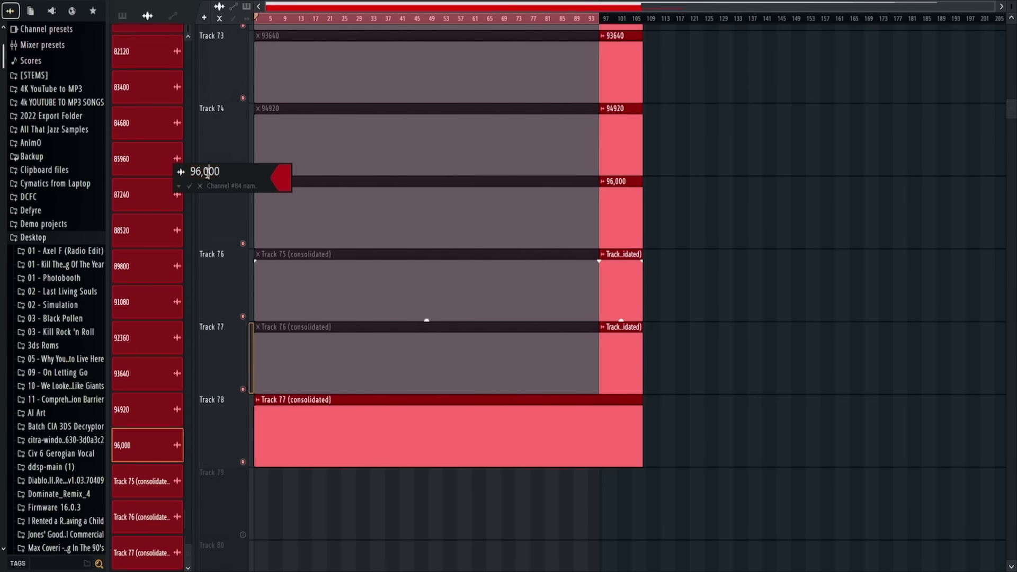
pyautogui.press('Return')
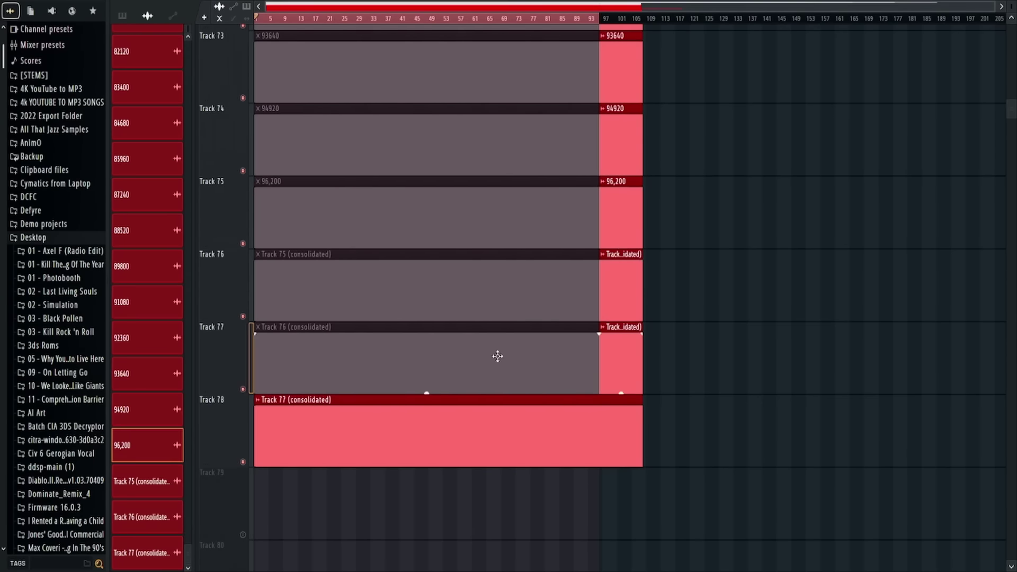
pyautogui.press('super')
pyautogui.click(257, 562)
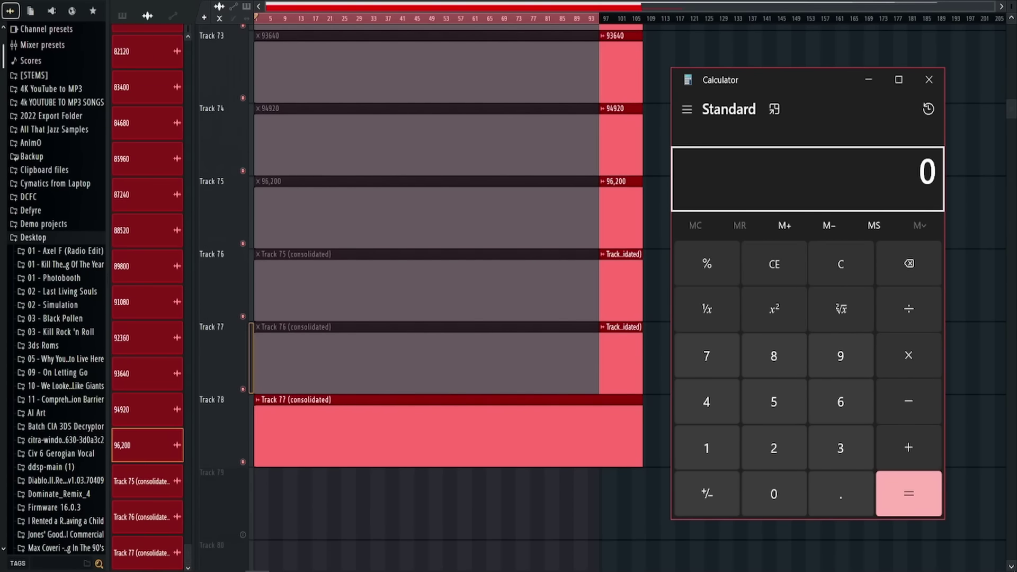
pyautogui.write('94920+1280')
pyautogui.press('Return')
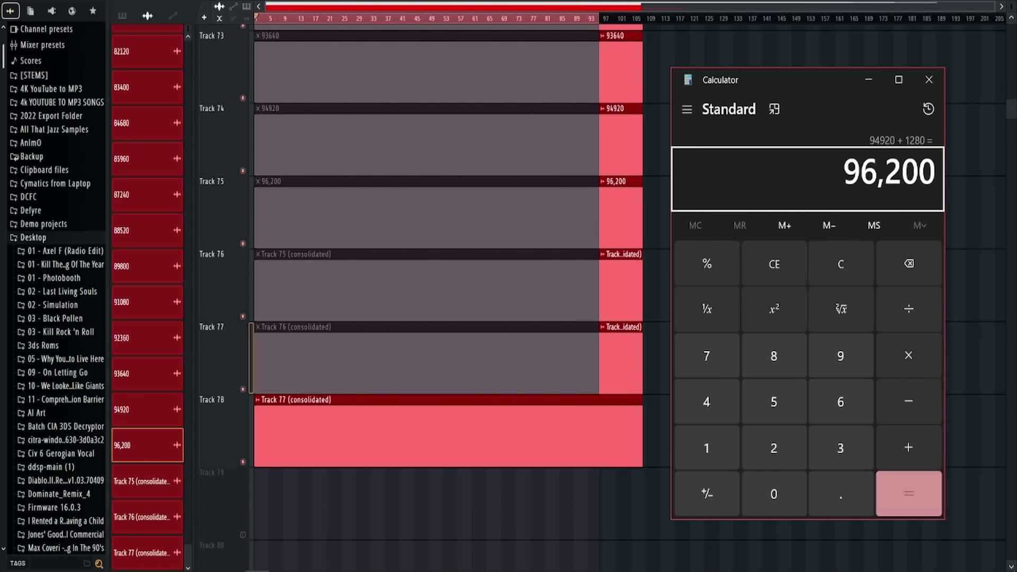
# Add 1280 to 96200 in the Calculator and rename the clip on Track 76 as 97480
pyautogui.write('+1280')
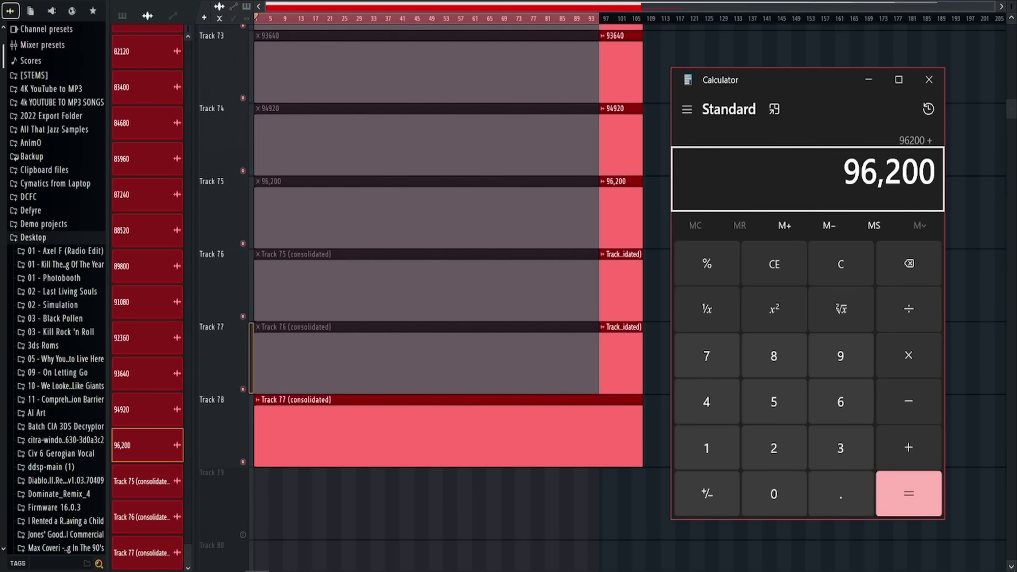
pyautogui.press('Return')
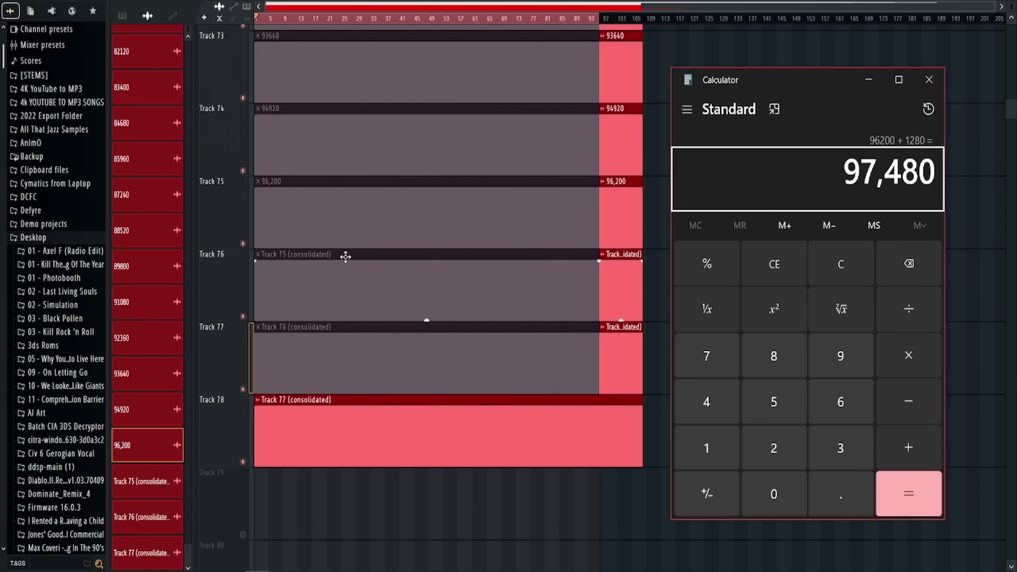
pyautogui.click(347, 284)
pyautogui.press('F2')
pyautogui.write('97480')
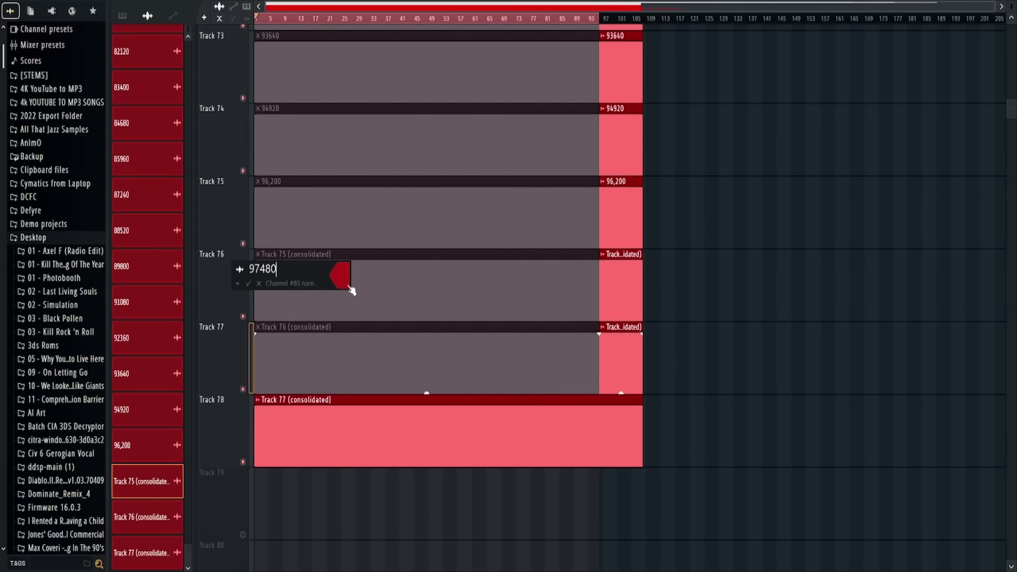
pyautogui.press('Return')
# Add 1280 to 97480 in the Calculator and rename the clip on Track 77 as 98760
pyautogui.hotkey('alt', 'Tab')
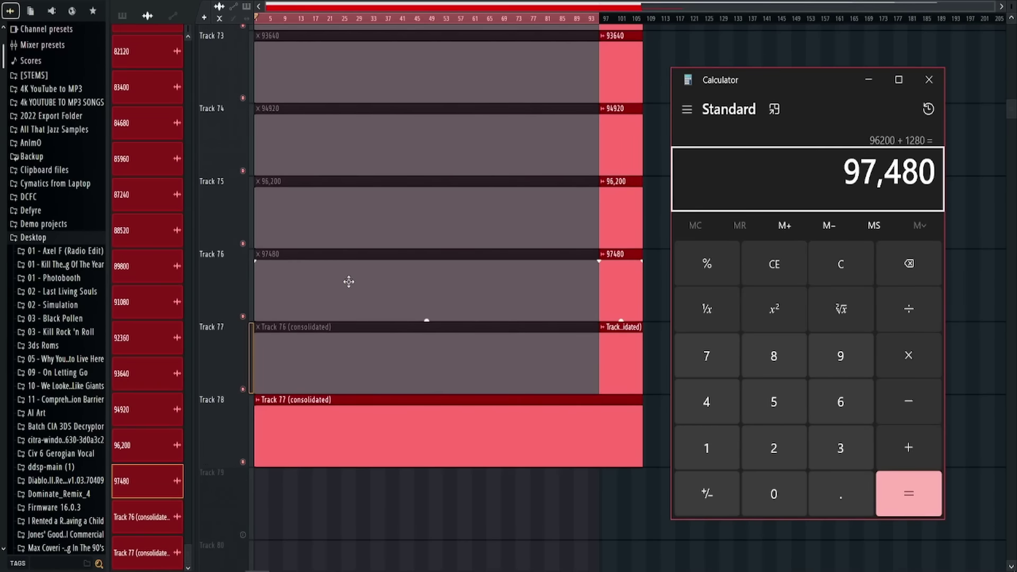
pyautogui.write('+1280')
pyautogui.press('Return')
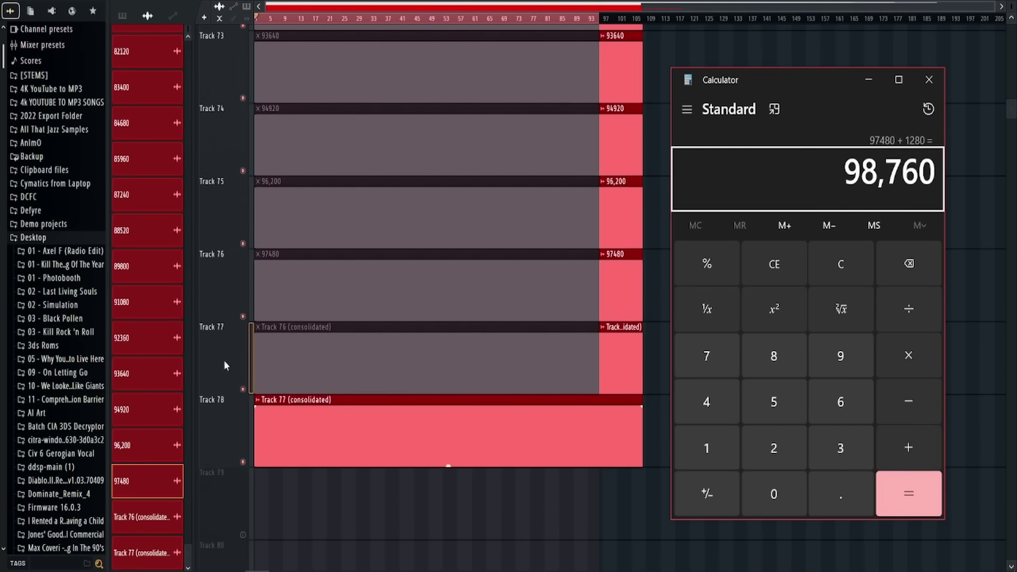
pyautogui.click(316, 363)
pyautogui.press('F2')
pyautogui.write('98760')
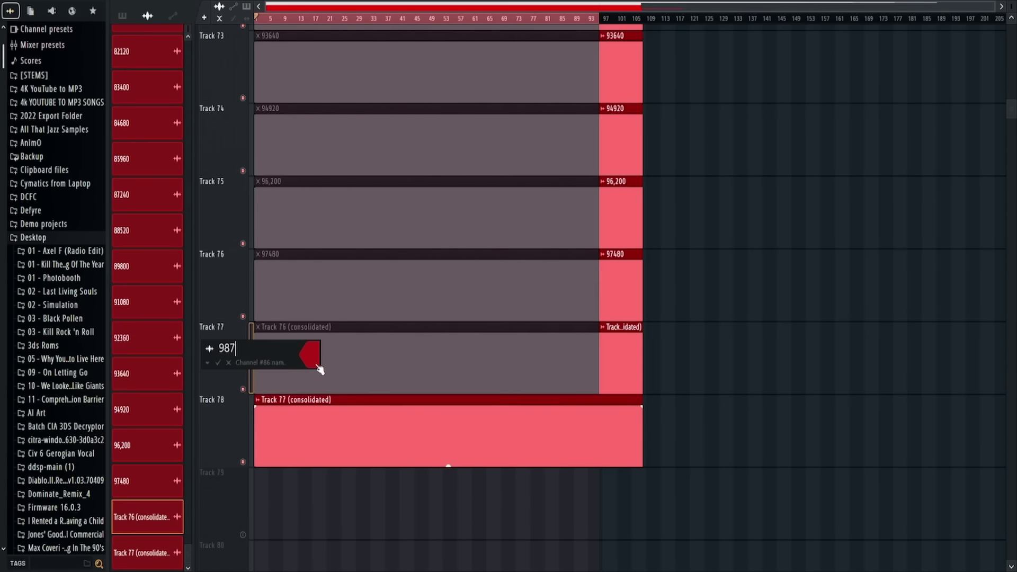
pyautogui.press('Return')
# Add 1280 to 98760 in the Calculator and rename the consolidated clip on Track 78 as 100040
pyautogui.click(306, 446)
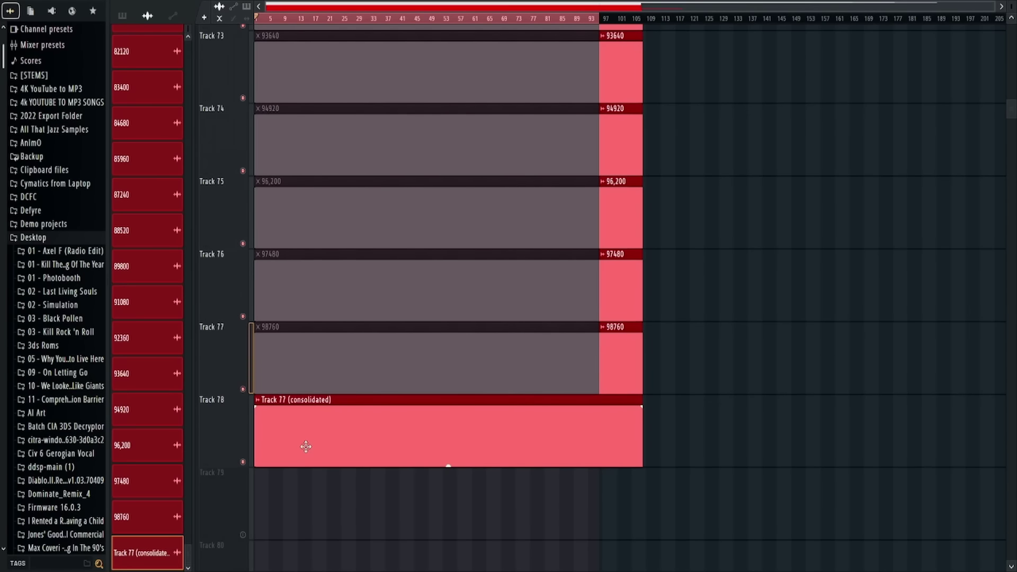
pyautogui.press('F2')
pyautogui.hotkey('alt', 'Tab')
pyautogui.write('+ 128')
pyautogui.write('0')
pyautogui.press('Return')
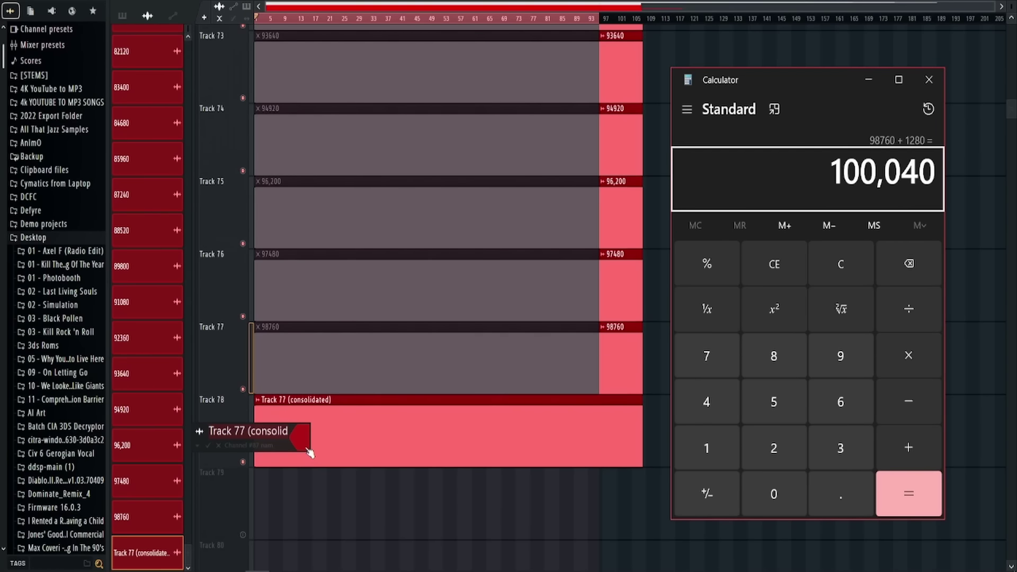
pyautogui.hotkey('alt', 'Tab')
pyautogui.write('1004')
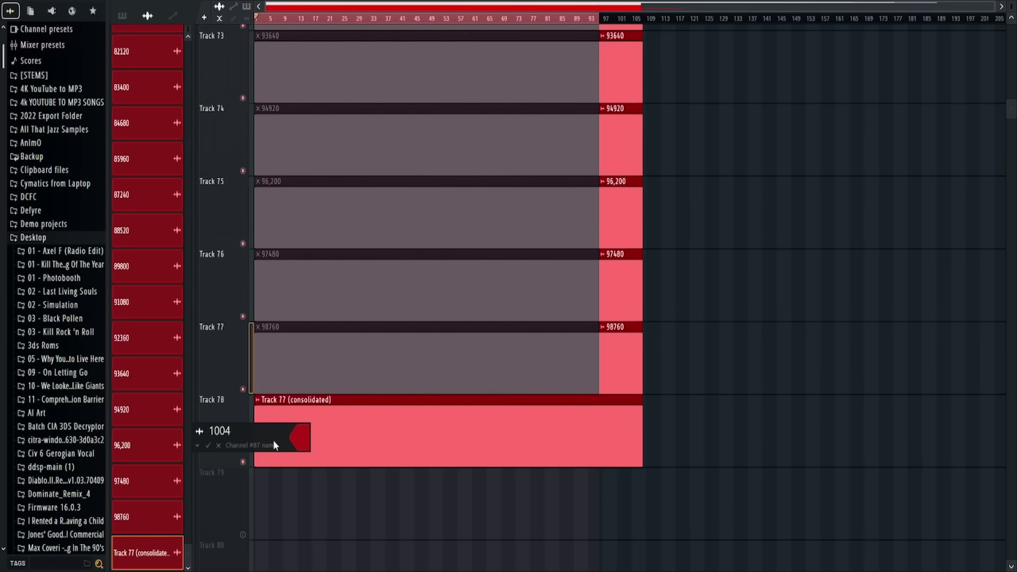
pyautogui.hotkey('alt', 'Tab')
pyautogui.hotkey('alt', 'Tab')
pyautogui.press('BackSpace')
pyautogui.write('040')
pyautogui.press('Return')
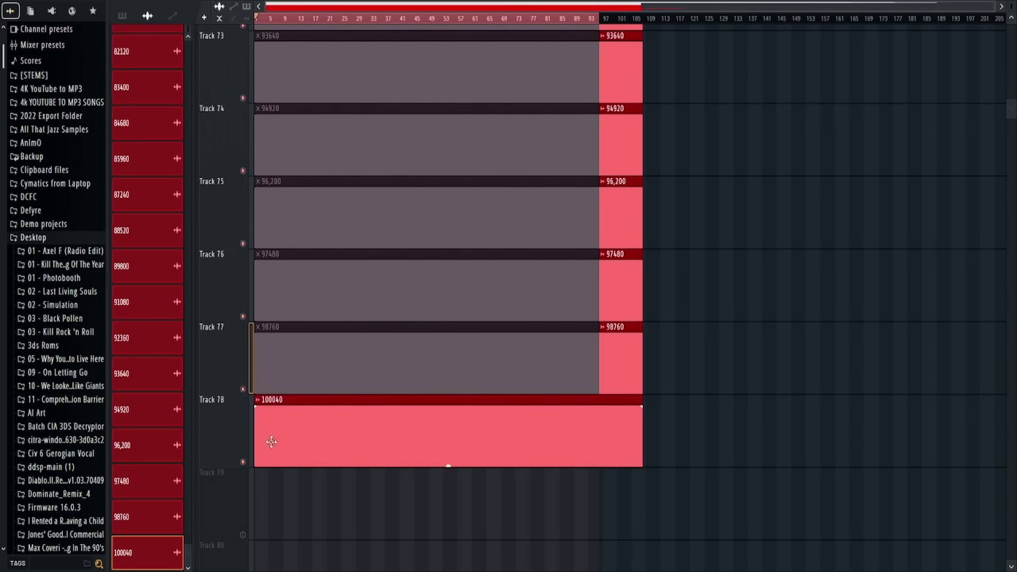